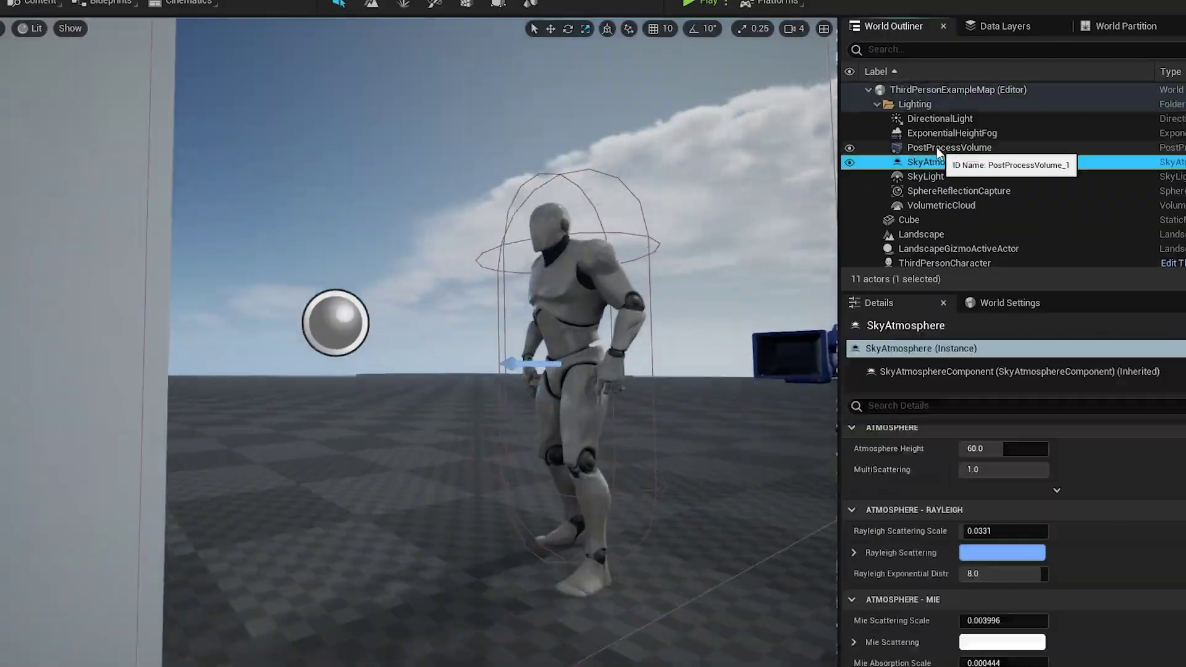
scroll(943, 557, "down", 5)
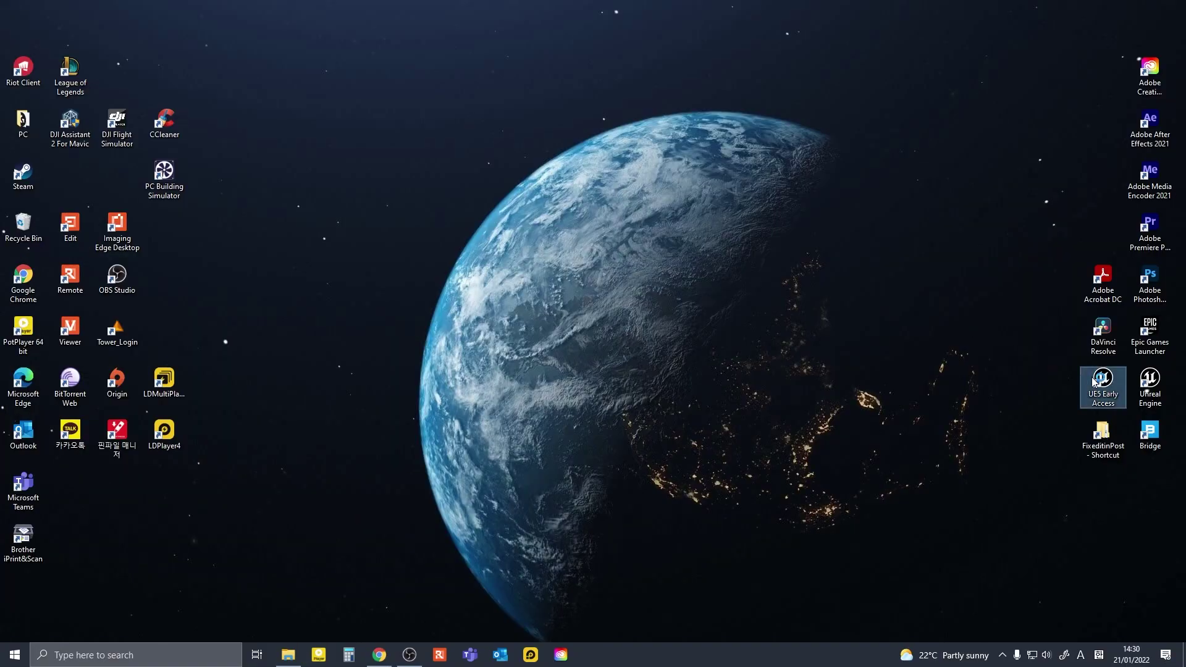
Launch UE5 Early Access and select the Third Person template from the Games category for a new project.
double_click(1093, 381)
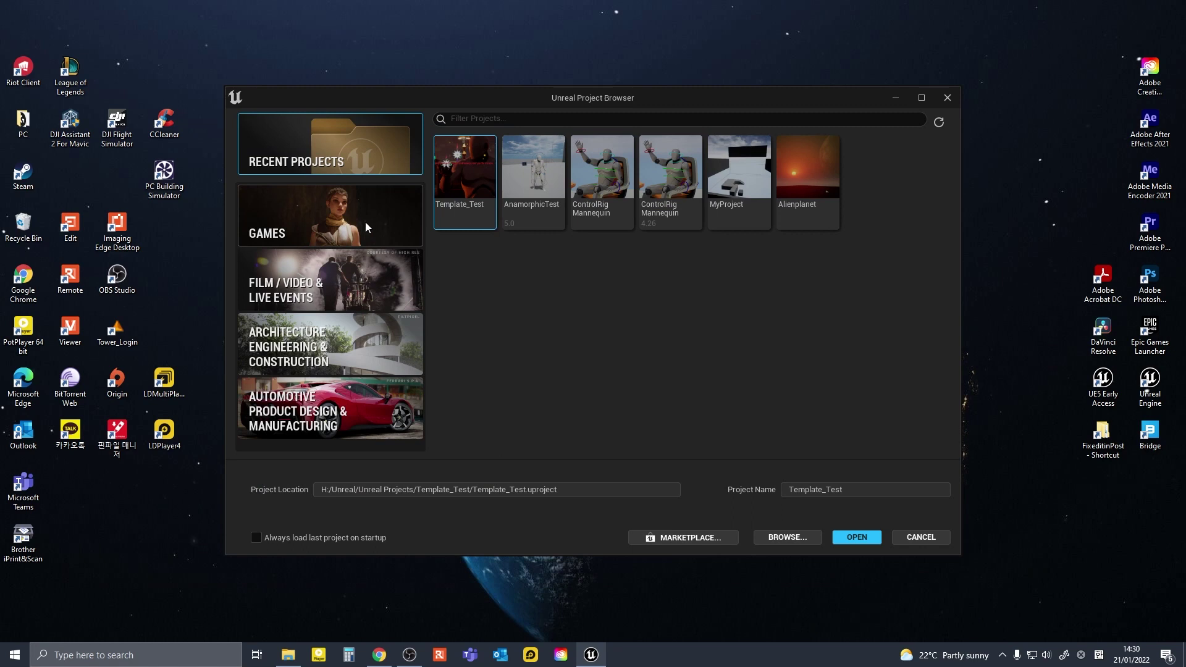
left_click(355, 230)
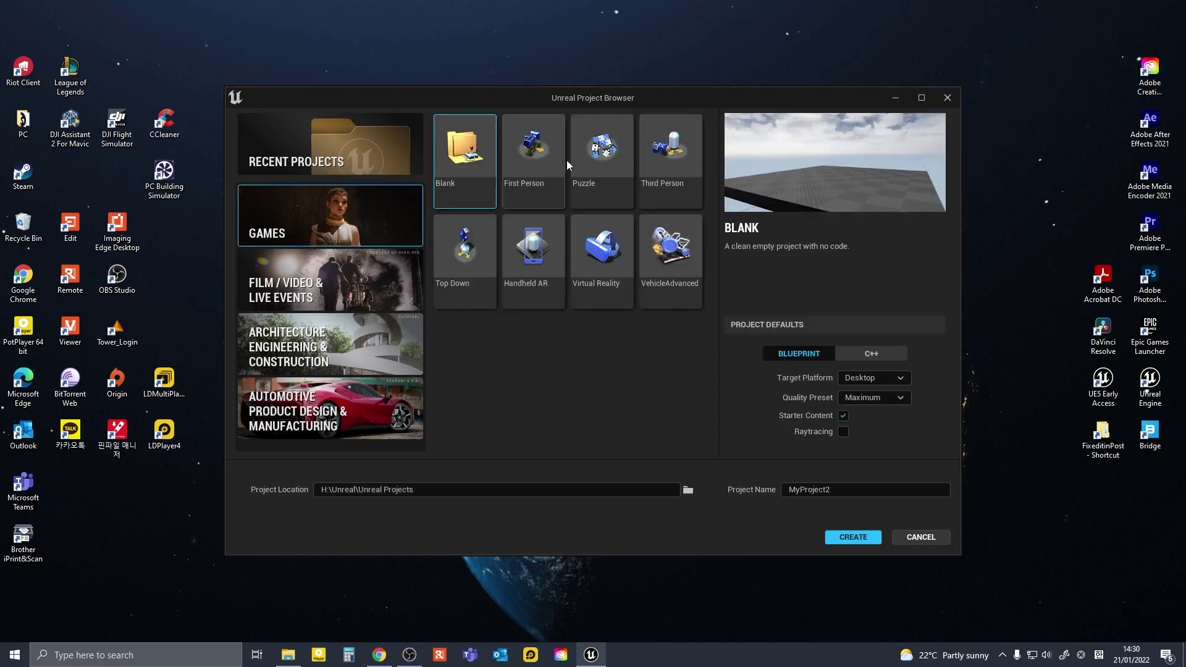
left_click(666, 167)
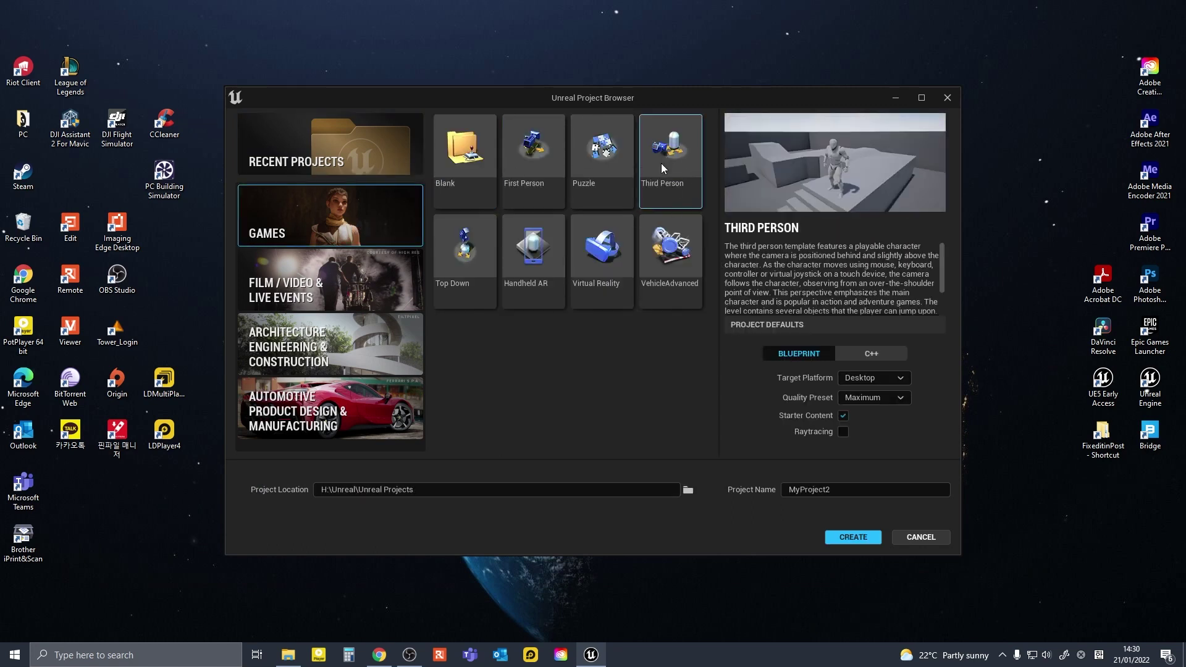
Enable Raytracing for the new project, name it Cinematic_Template and create it.
left_click(843, 431)
left_click(803, 489)
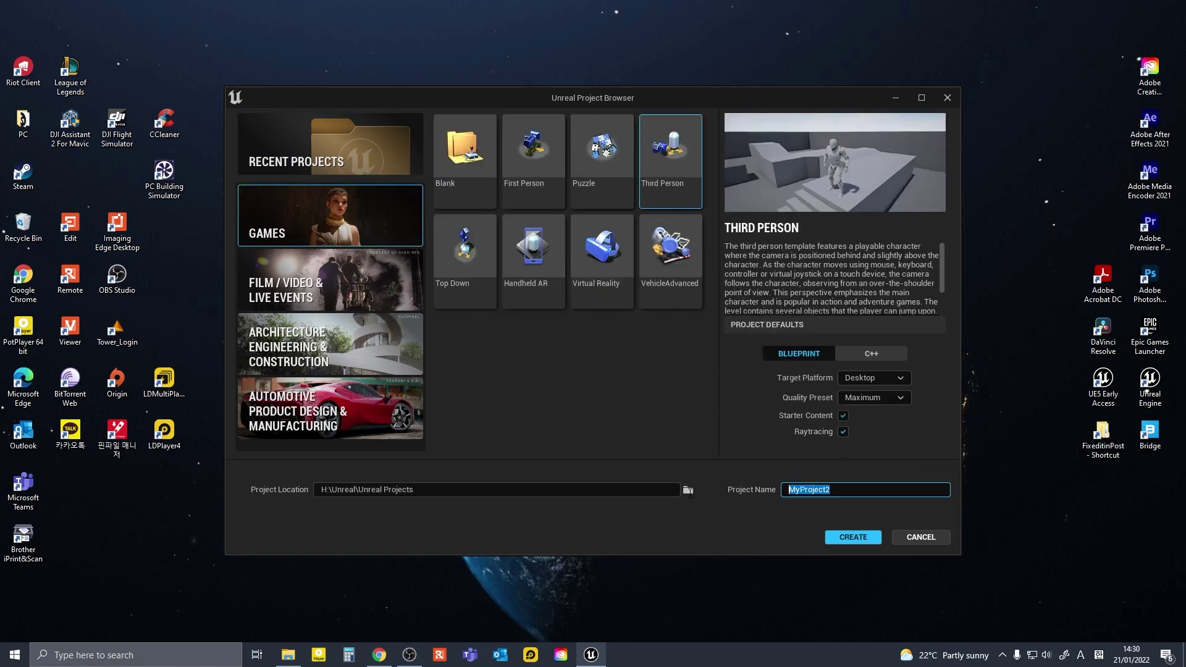
type("Cinematic_Template")
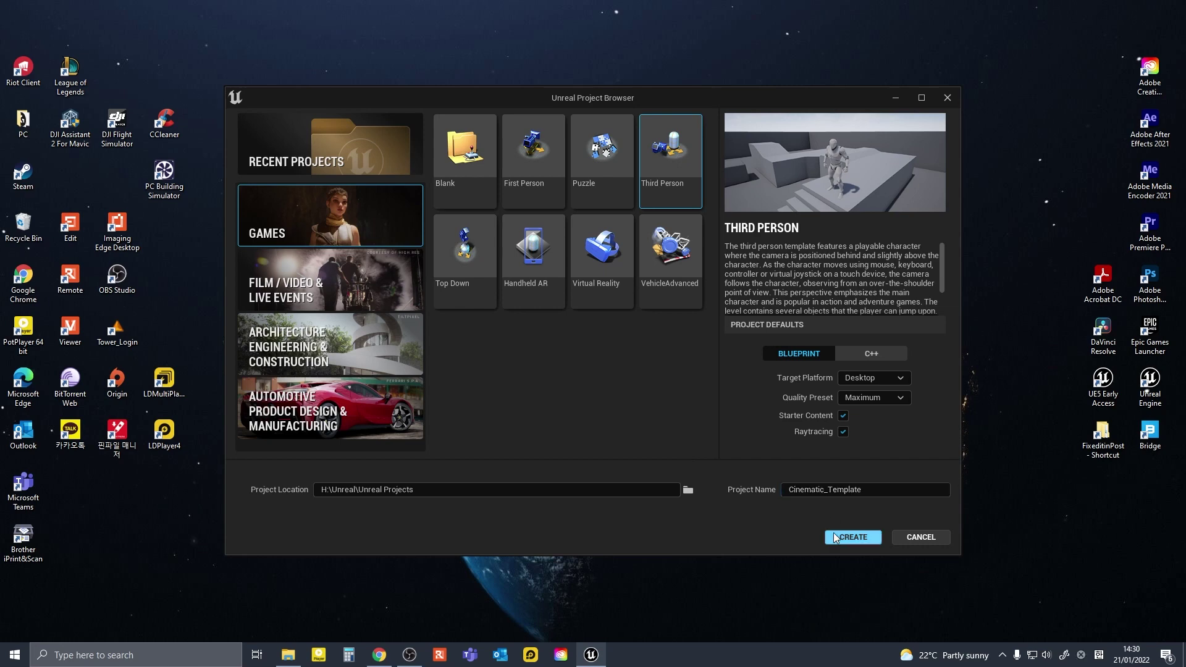
left_click(853, 537)
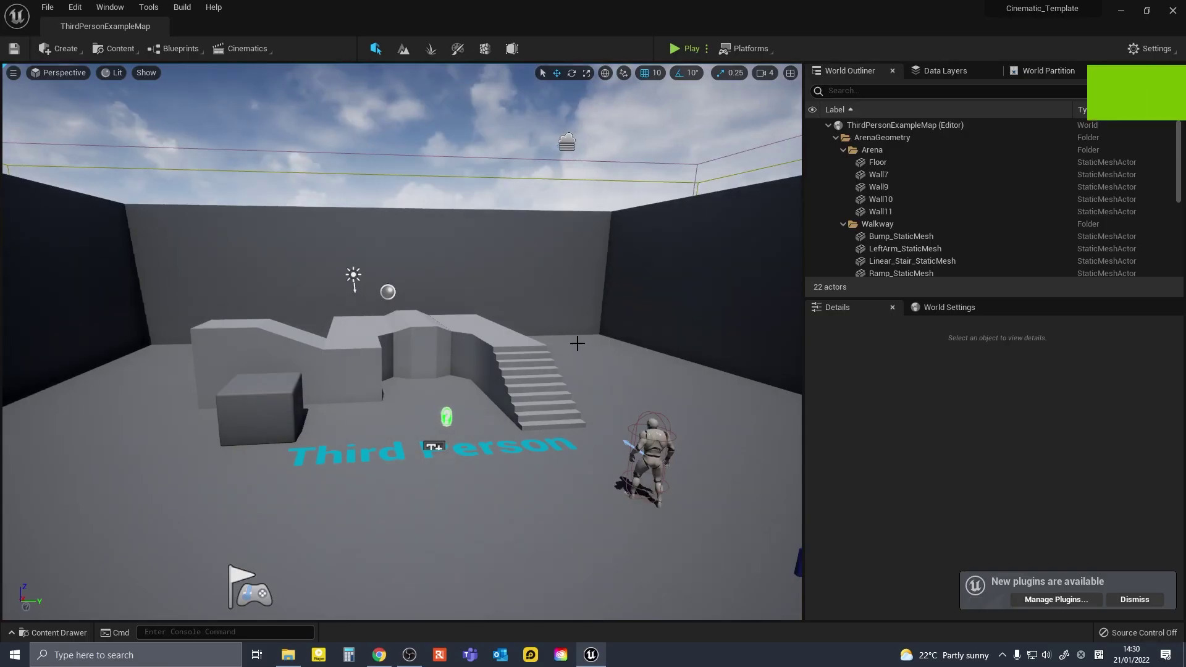
Delete the level actors from CubeMesh through Wall11, including the floor, ramps, stairs, text and sky sphere, but keep ThirdPersonCharacter.
scroll(402, 339, "down", 2)
scroll(402, 340, "up", 5)
key("s")
mouse_move(402, 340)
right_mouse_down()
mouse_move(433, 358)
mouse_move(433, 340)
mouse_move(309, 340)
mouse_move(408, 352)
right_mouse_up()
key("w")
key("s")
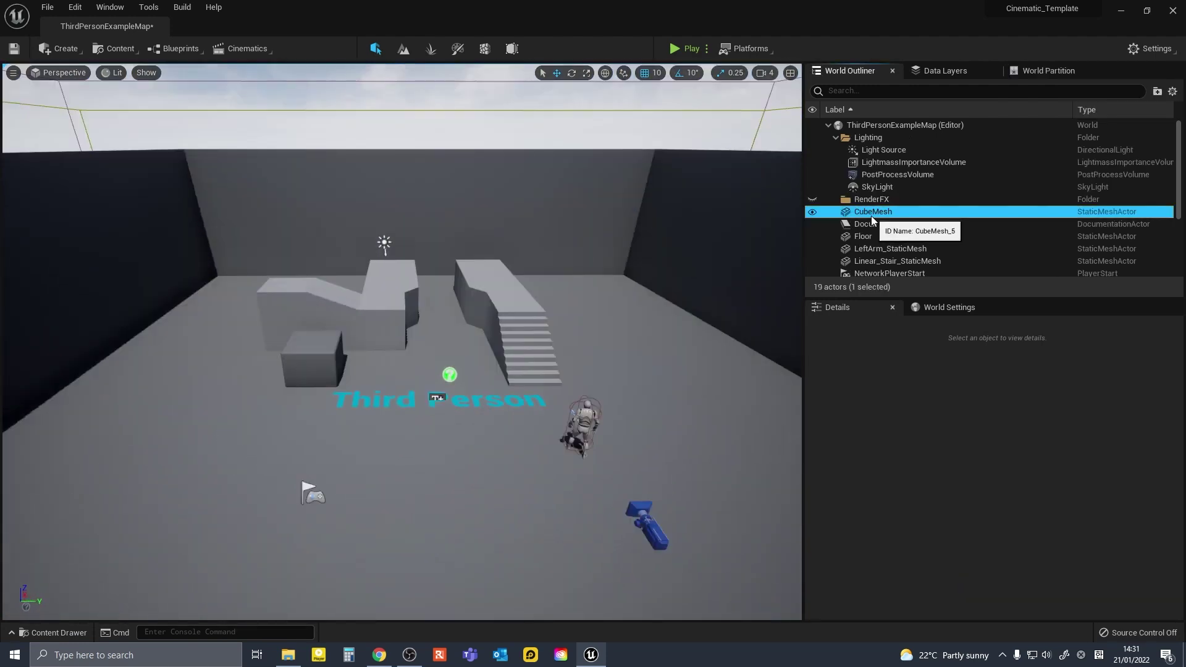
left_click(871, 214)
scroll(876, 259, "down", 2)
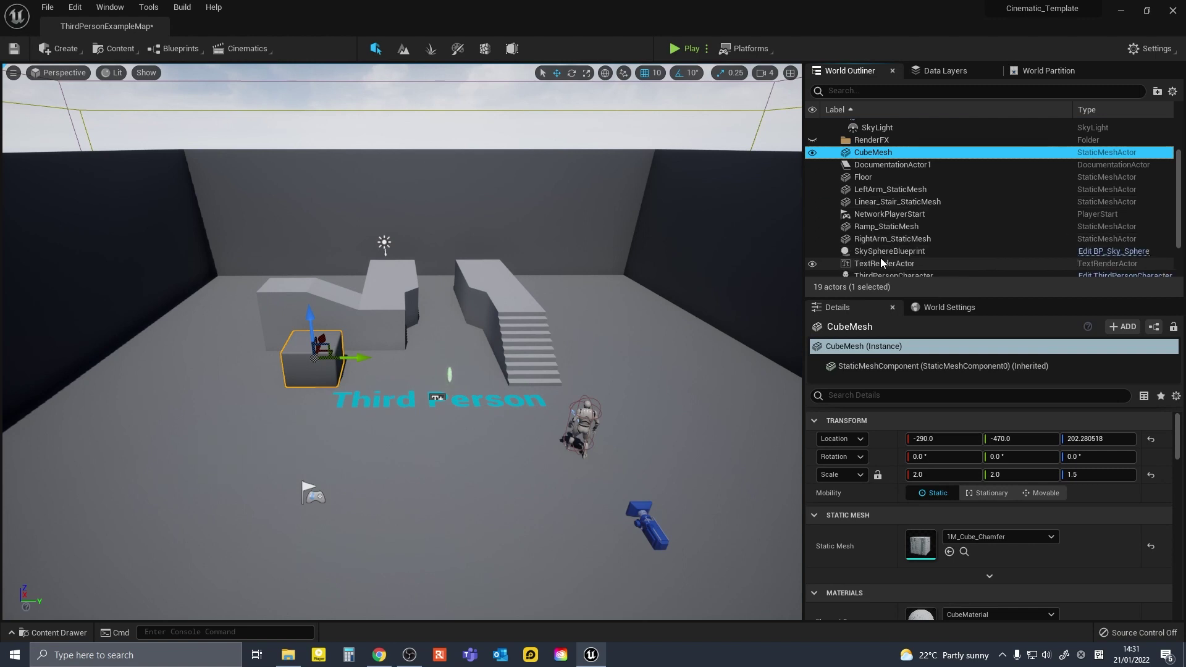
left_click(889, 241, "shift")
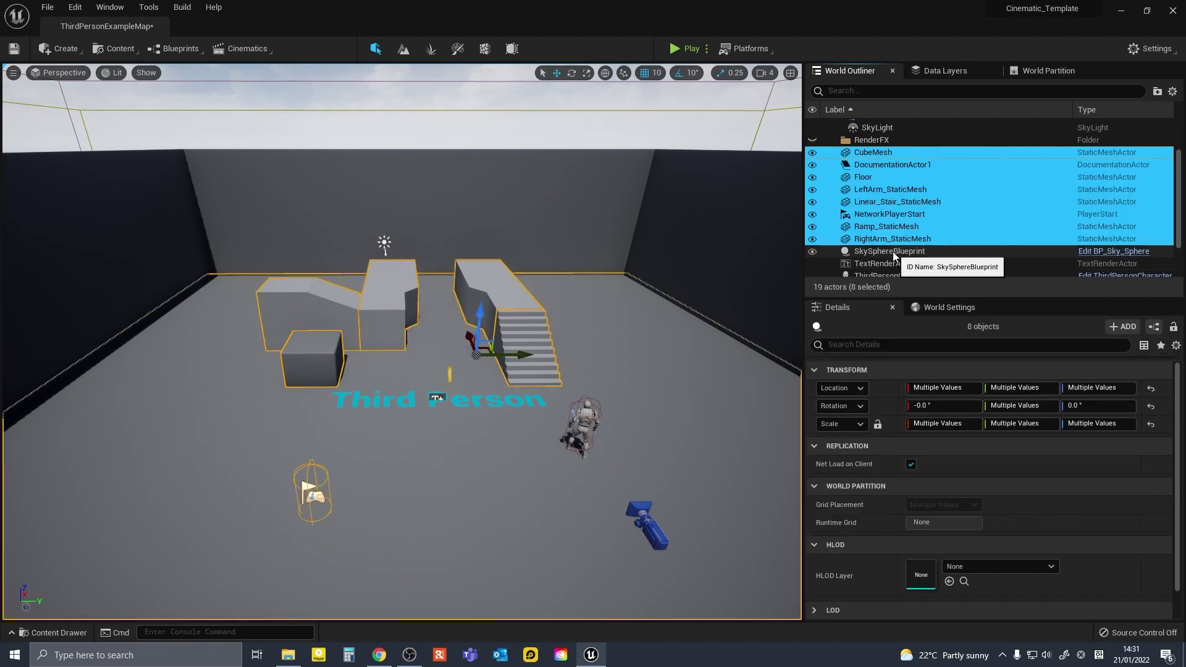
left_click(889, 250, "shift")
scroll(908, 257, "down", 2)
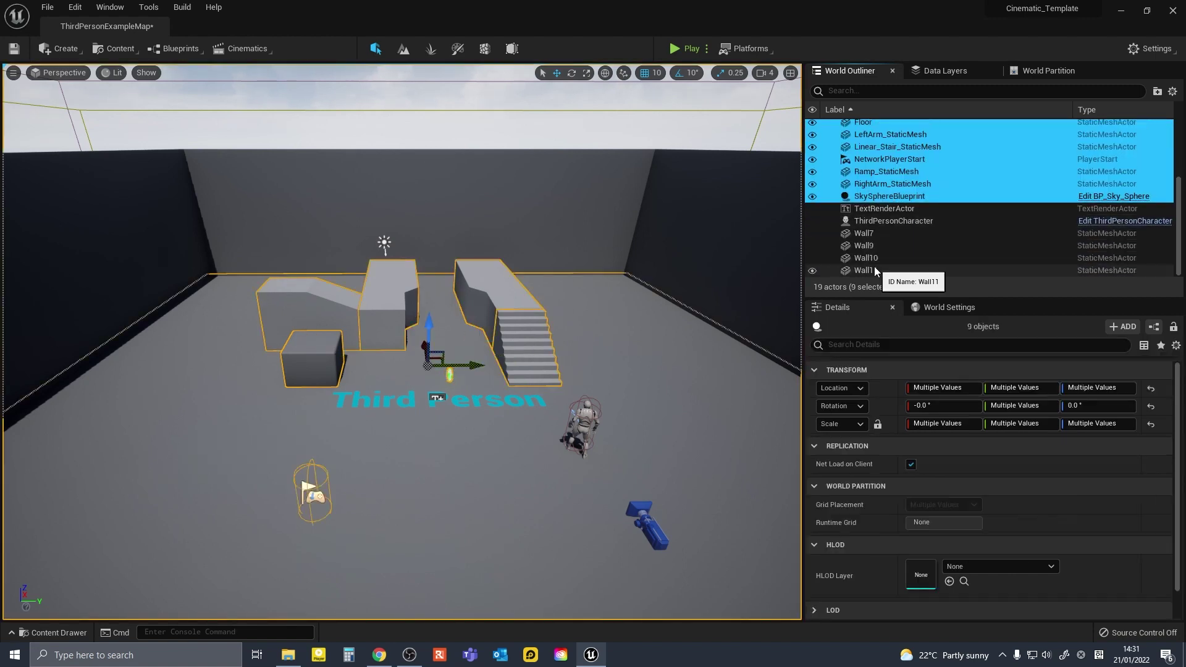
left_click(873, 266, "shift")
left_click(892, 221, "ctrl")
key("Delete")
Delete the Light Source, LightmassImportanceVolume, PostProcessVolume and SkyLight from the Lighting folder, keeping the folder itself.
left_click(879, 153)
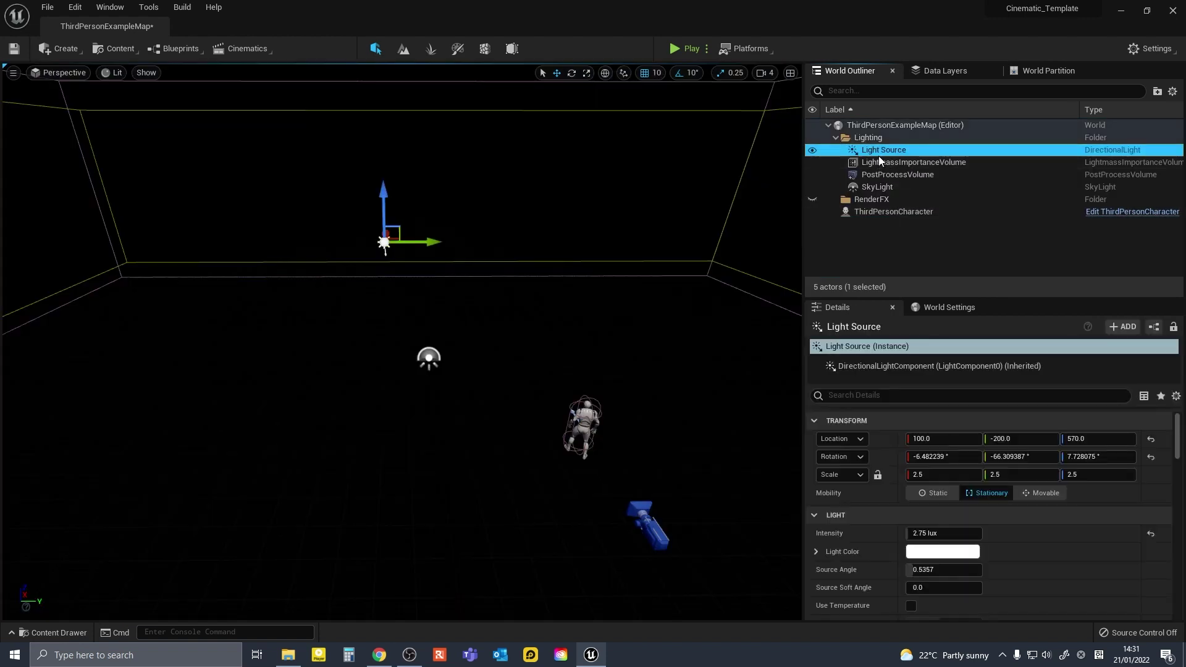
key("Delete")
left_click(879, 153)
key("Delete")
left_click(879, 152)
key("Delete")
left_click(875, 151)
key("Delete")
left_click(846, 139)
Find the raytracing options in the project settings and enable Use Hardware Ray Tracing when available for Lumen.
left_click(73, 7)
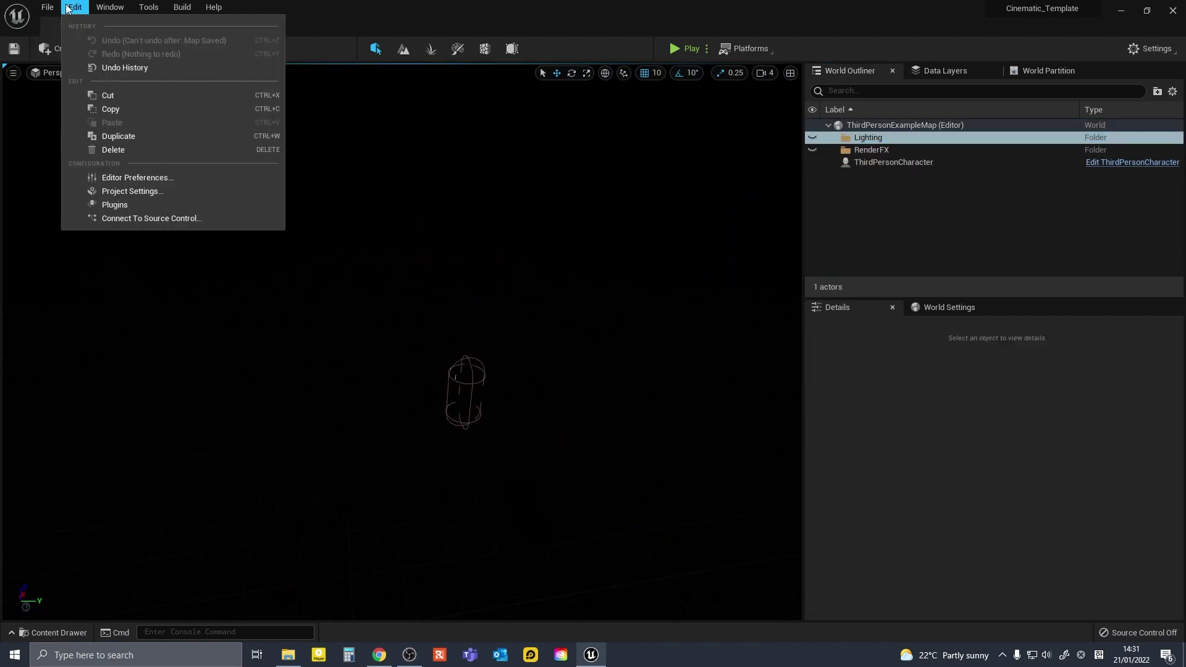
left_click(121, 190)
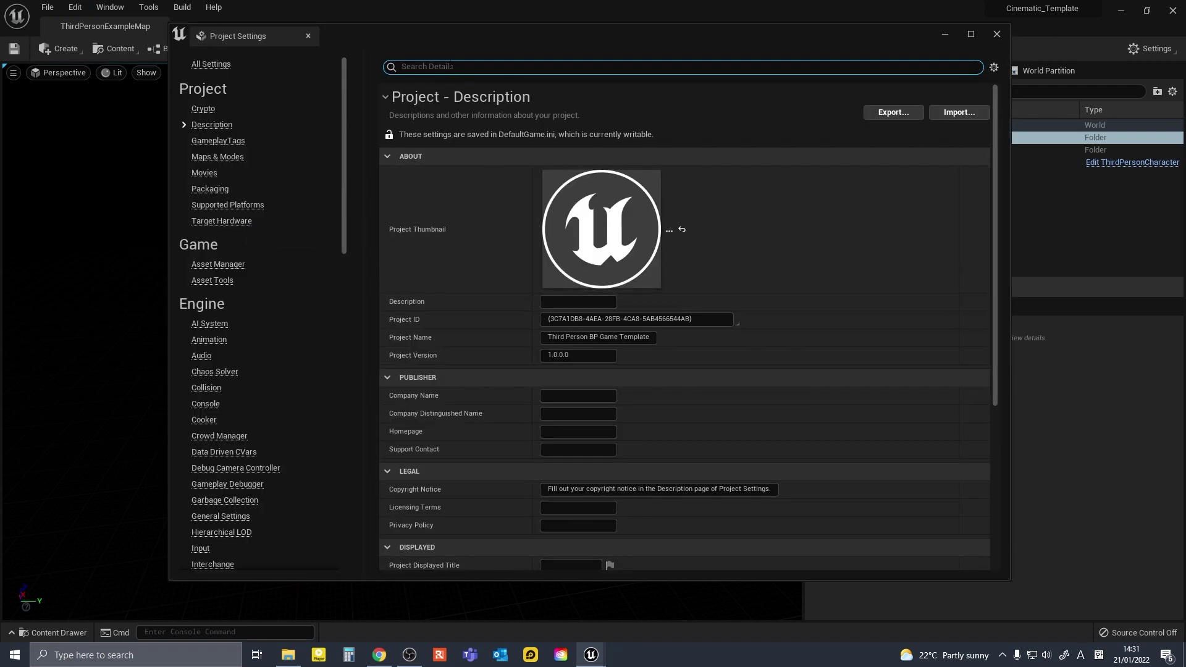
type("rayrt")
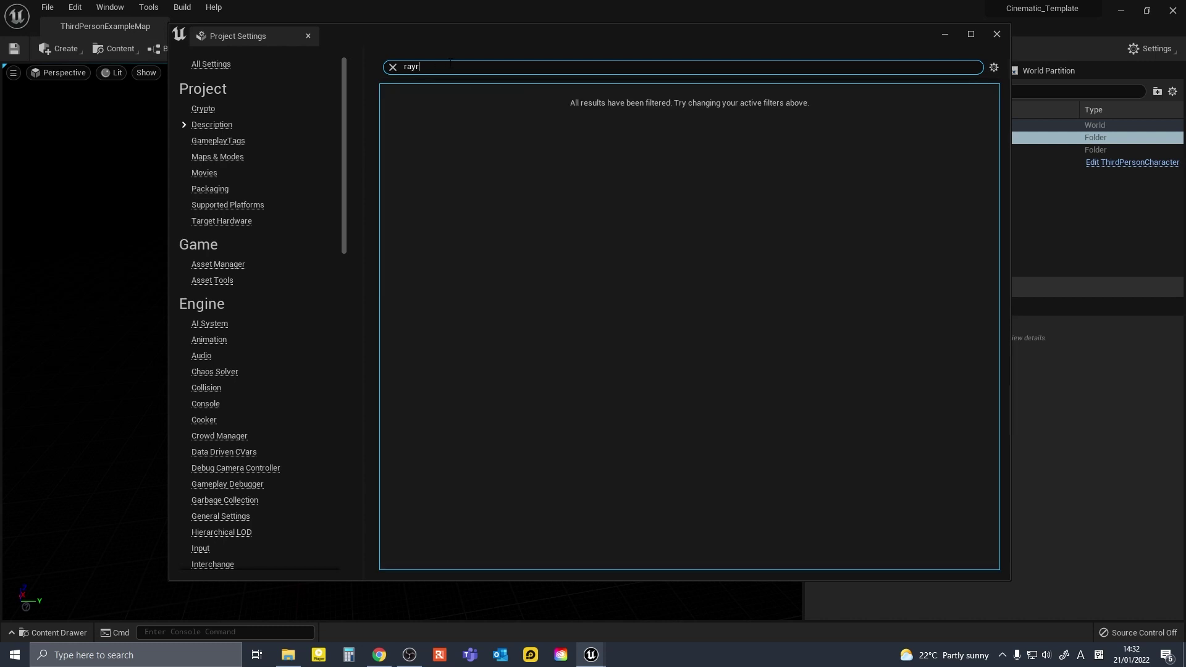
key("BackSpace")
type("tracing")
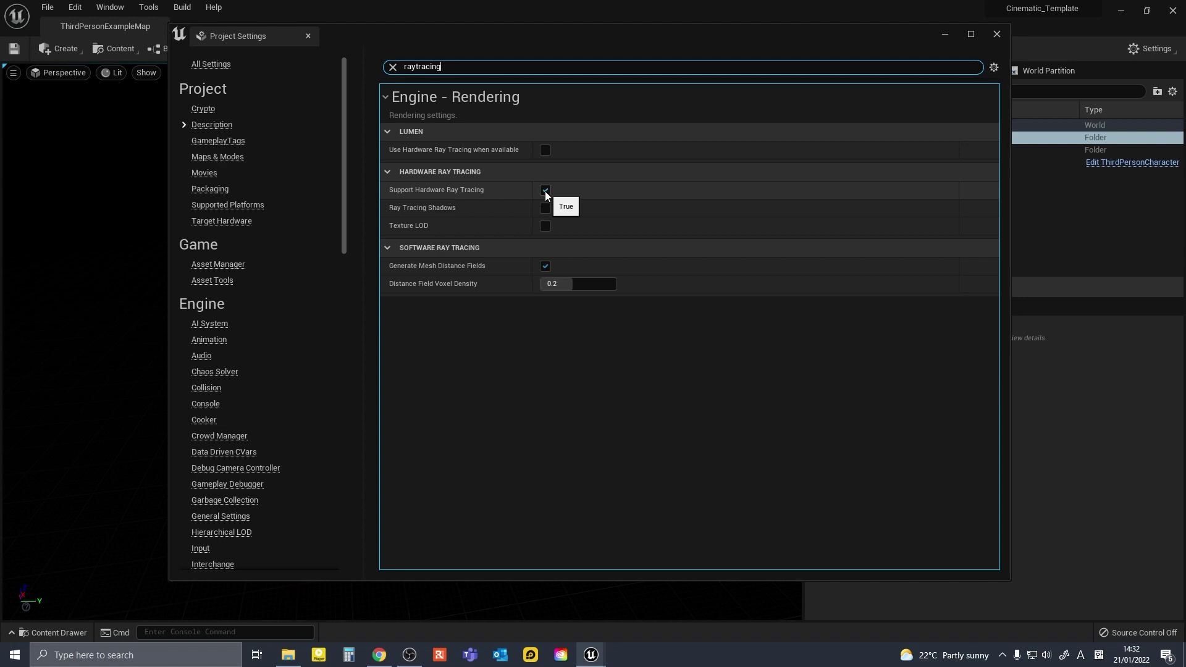
left_click(545, 150)
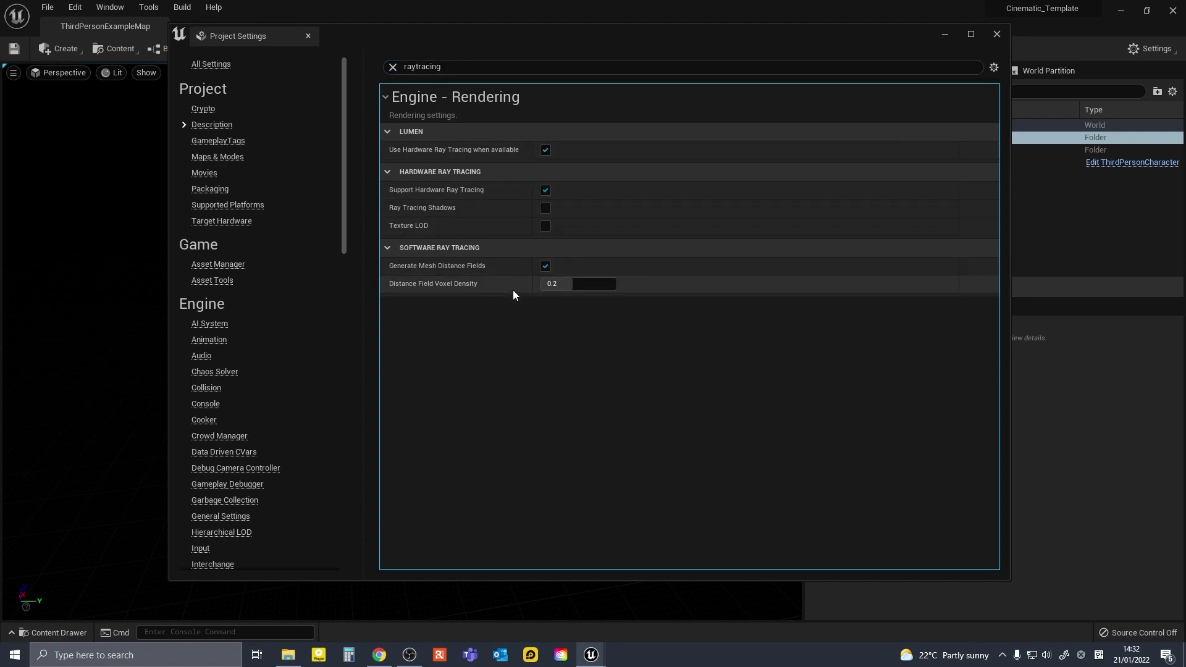
Find the RHI options in the project settings and set the Windows Default RHI to DirectX 12.
left_click(409, 67)
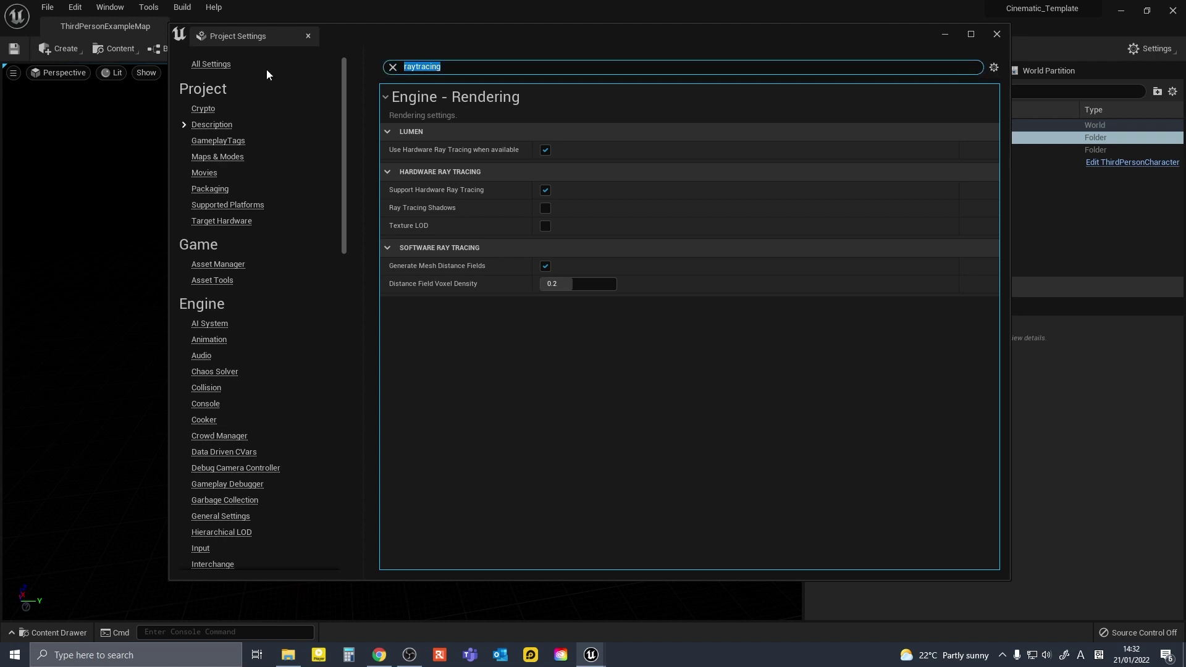
type("rhi")
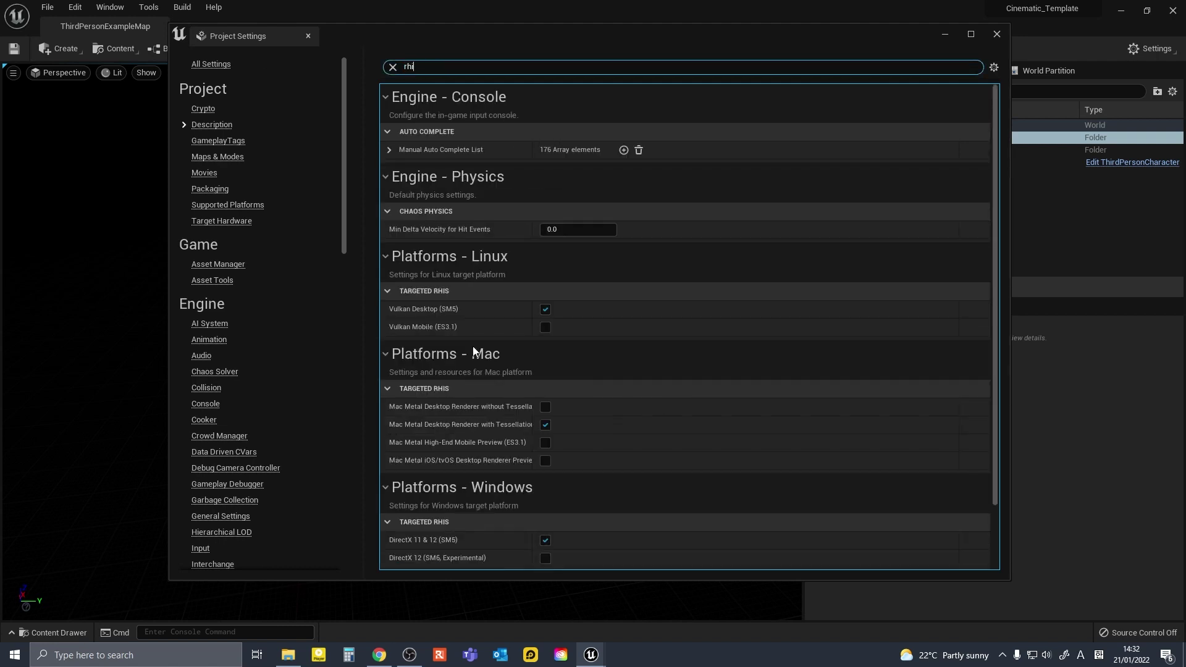
scroll(477, 368, "down", 1)
left_click(585, 558)
left_click(569, 594)
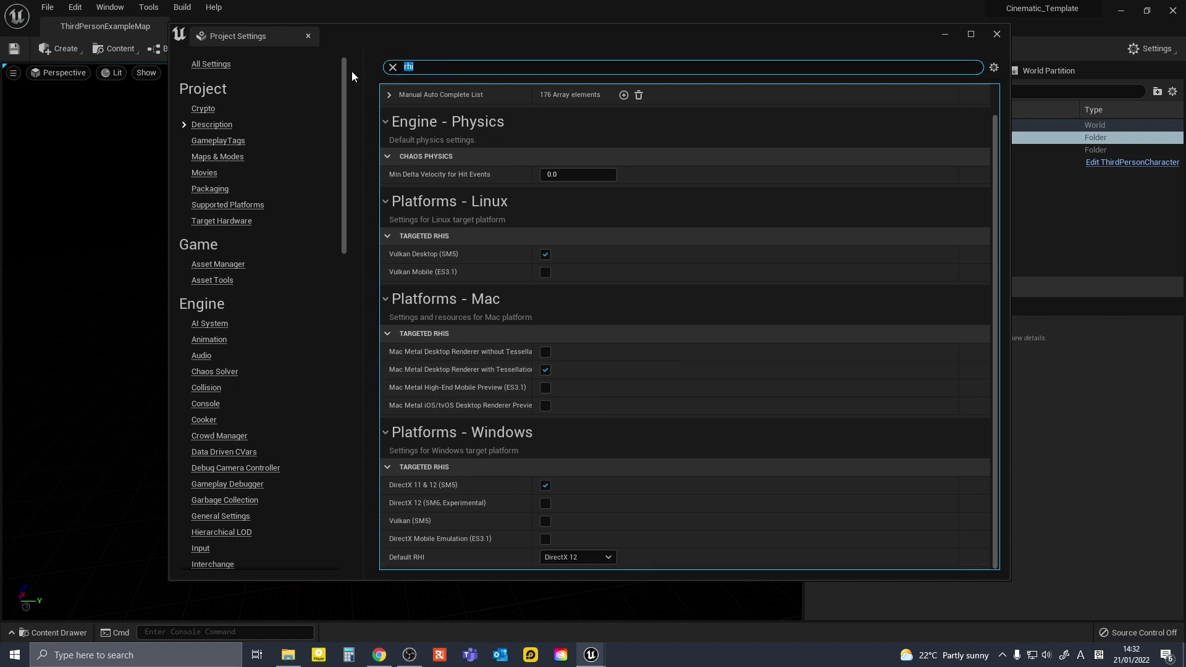
Disable Allow Static Lighting in the rendering settings and look up the Use Normal Maps for Static Lighting option.
type("allow sta")
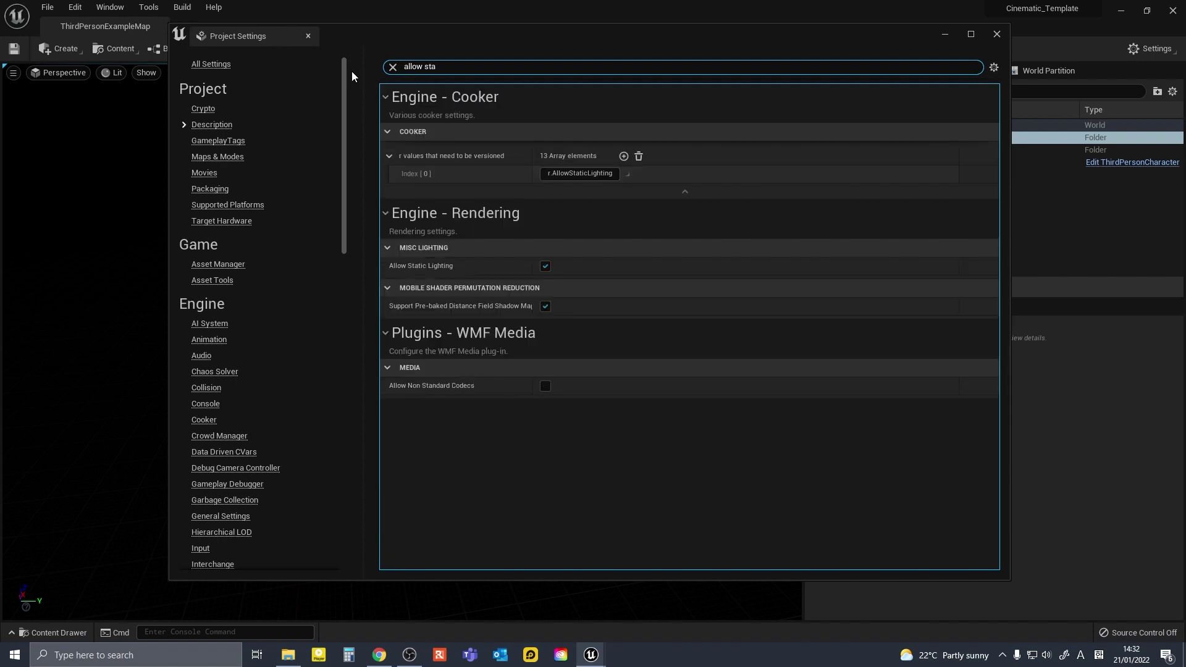
left_click(545, 265)
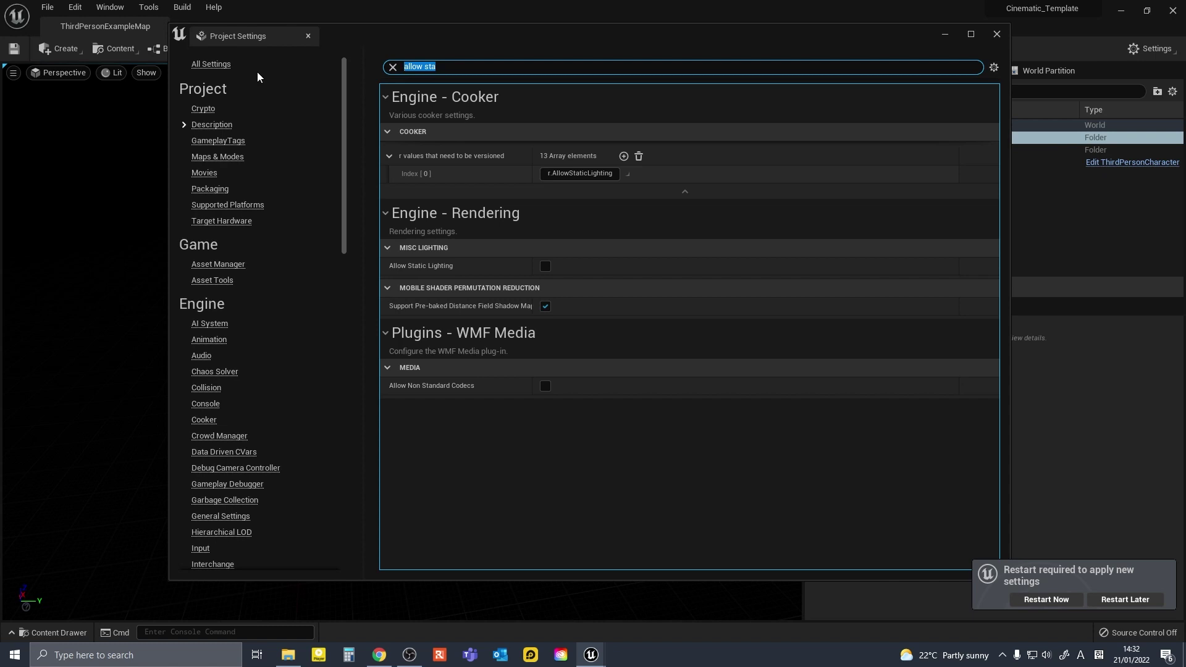
type("use normal")
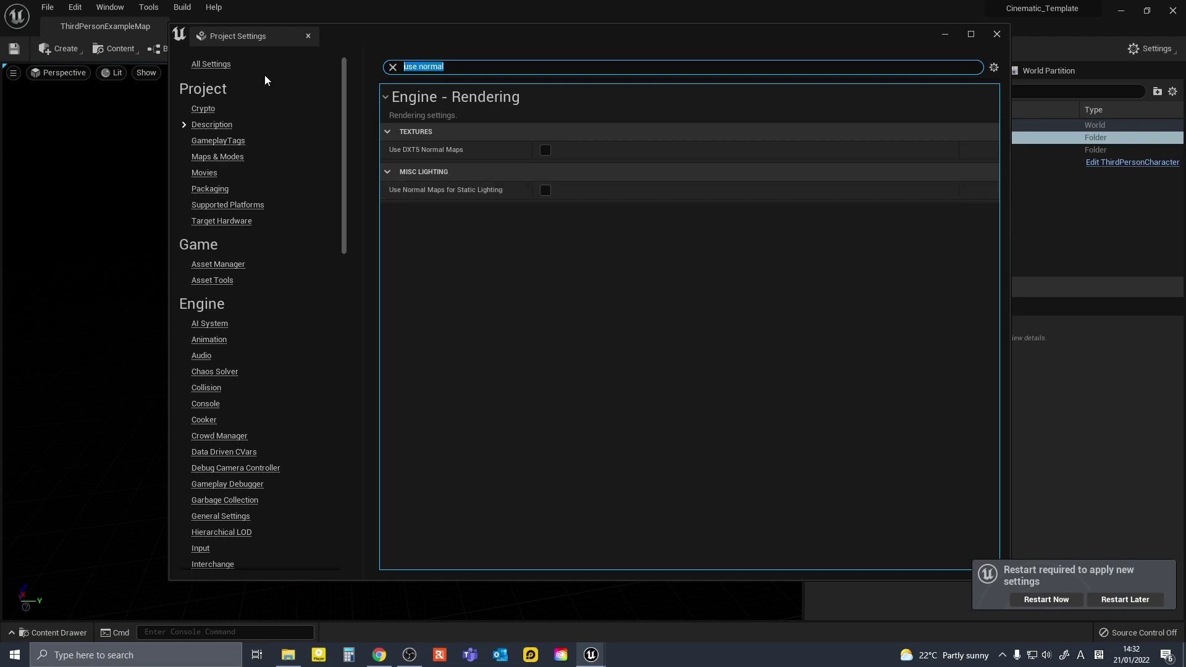
Enable Extend default luminance range in Auto Exposure and disable Support Stationary Skylight in the rendering settings.
type("extend")
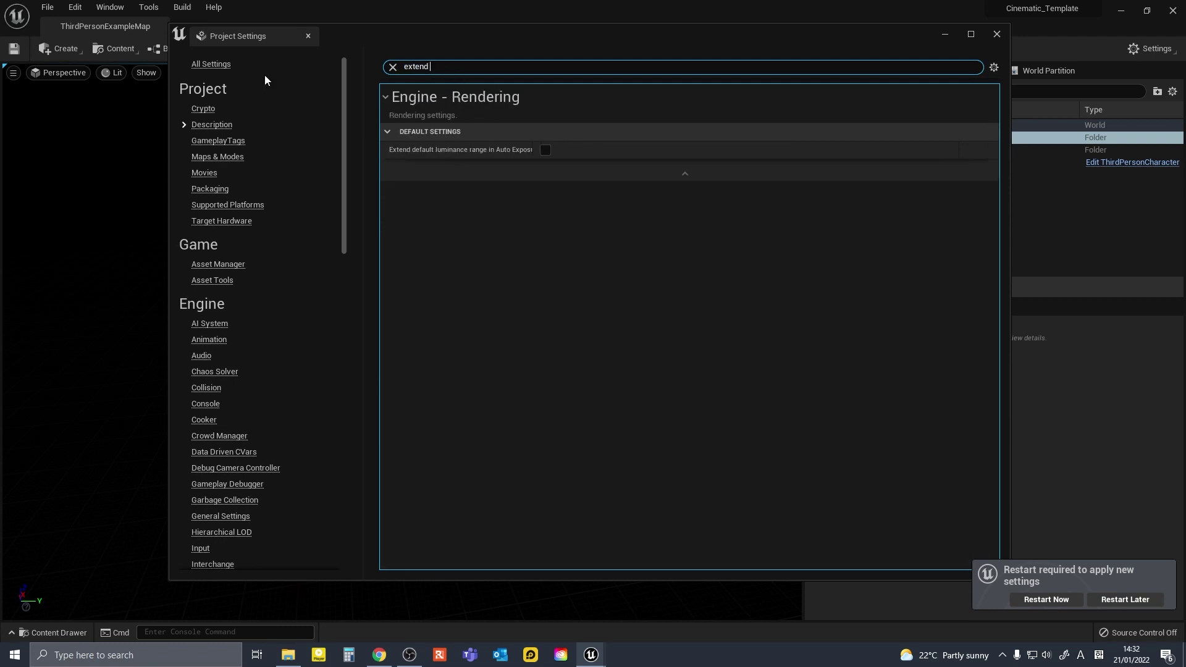
left_click(546, 150)
type("support")
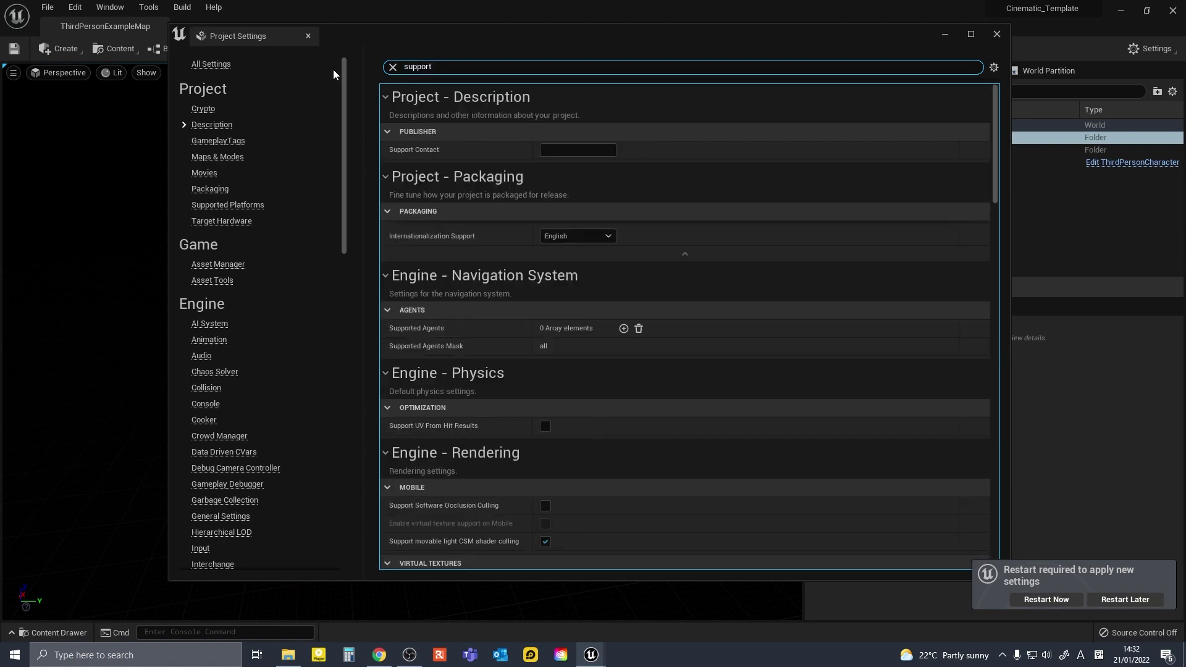
type(" station")
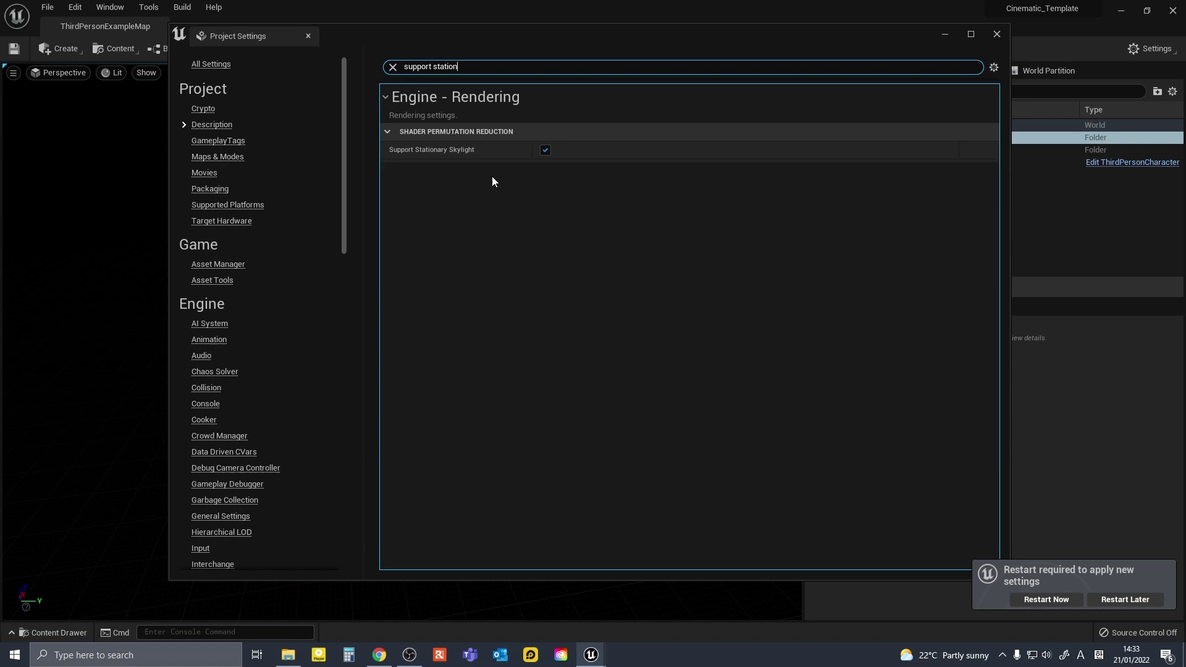
left_click(545, 150)
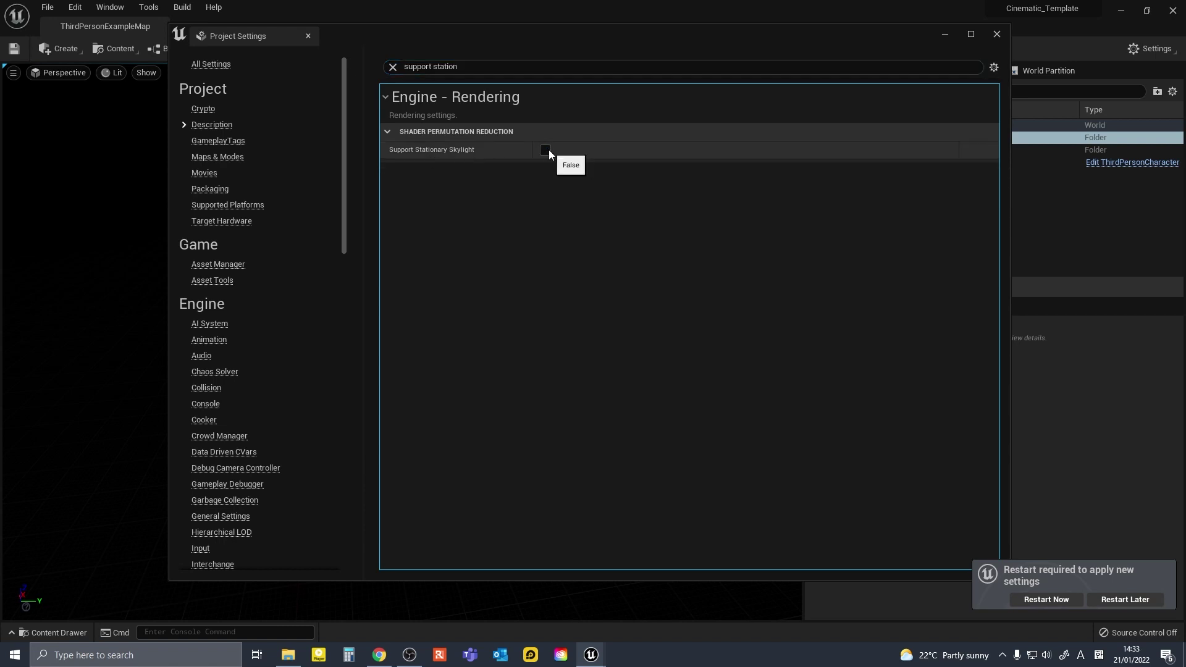
Disable support for low quality lightmap shader permutations in the rendering settings.
left_click(476, 68)
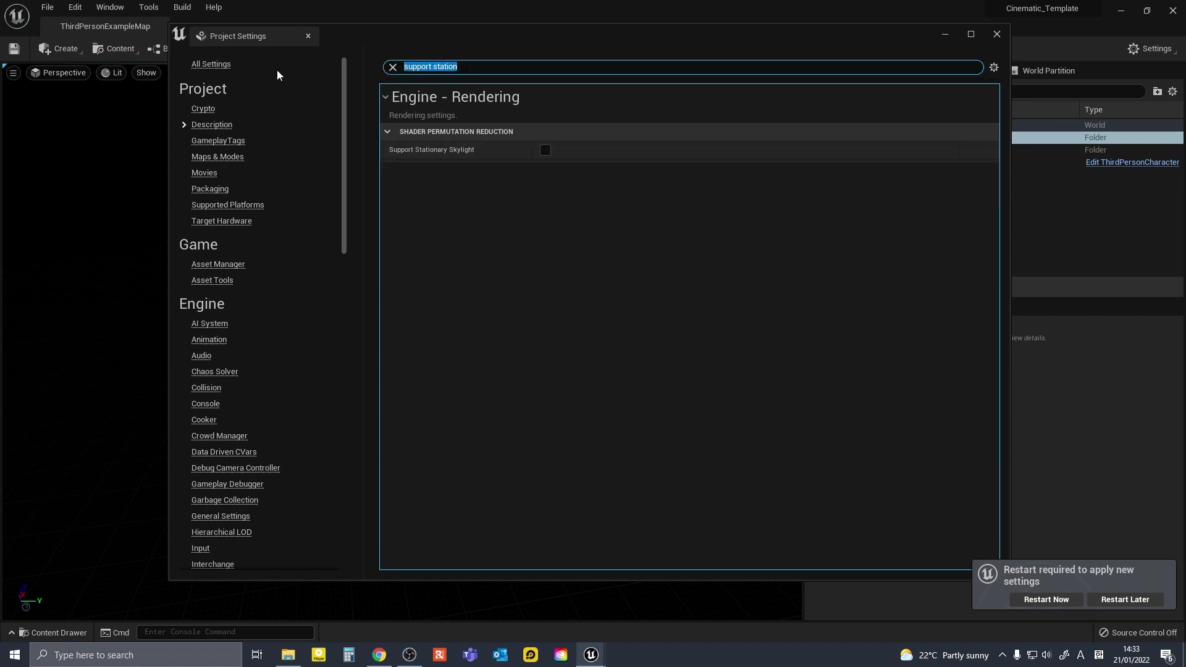
type("support l")
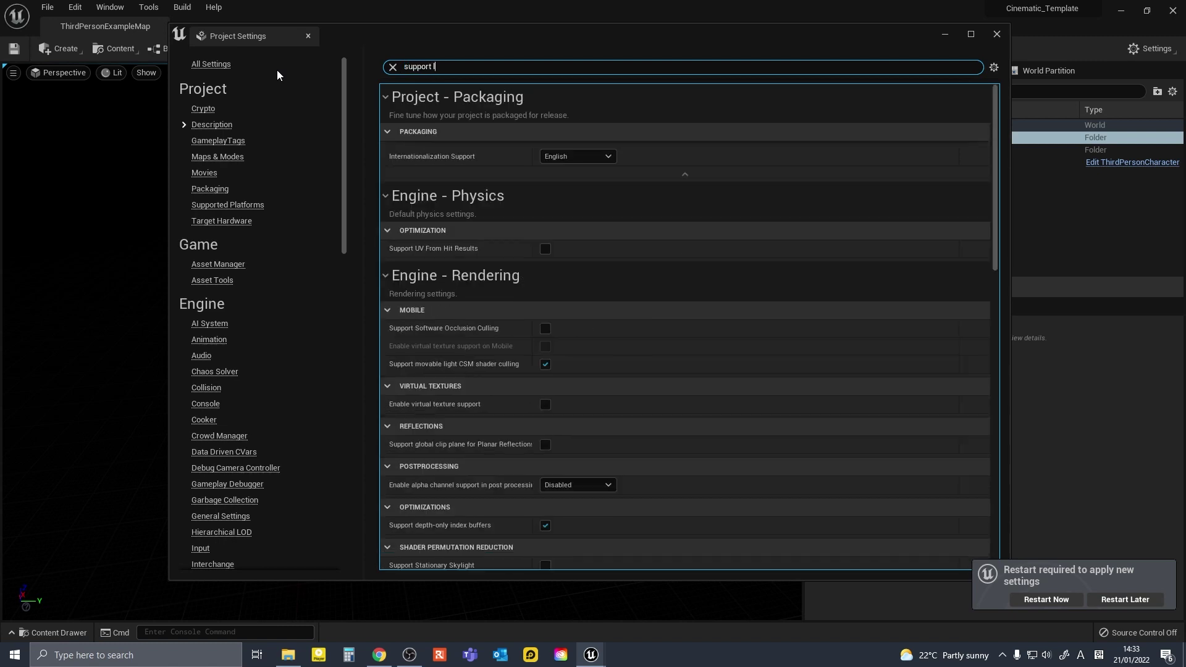
type("ow")
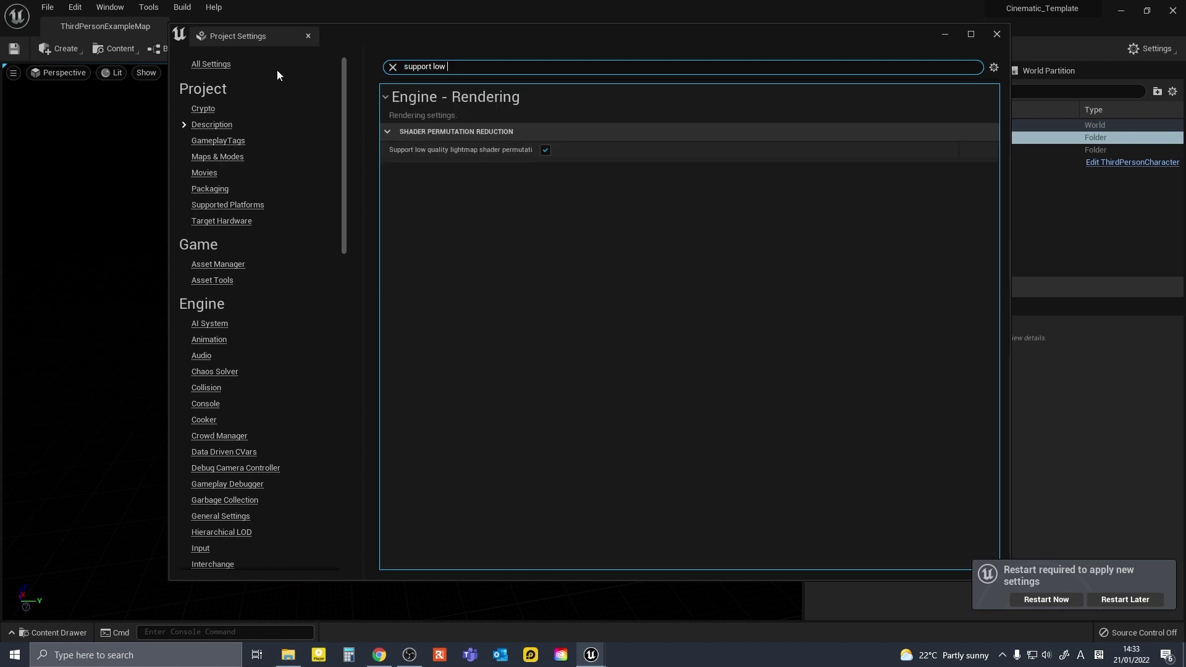
left_click(546, 150)
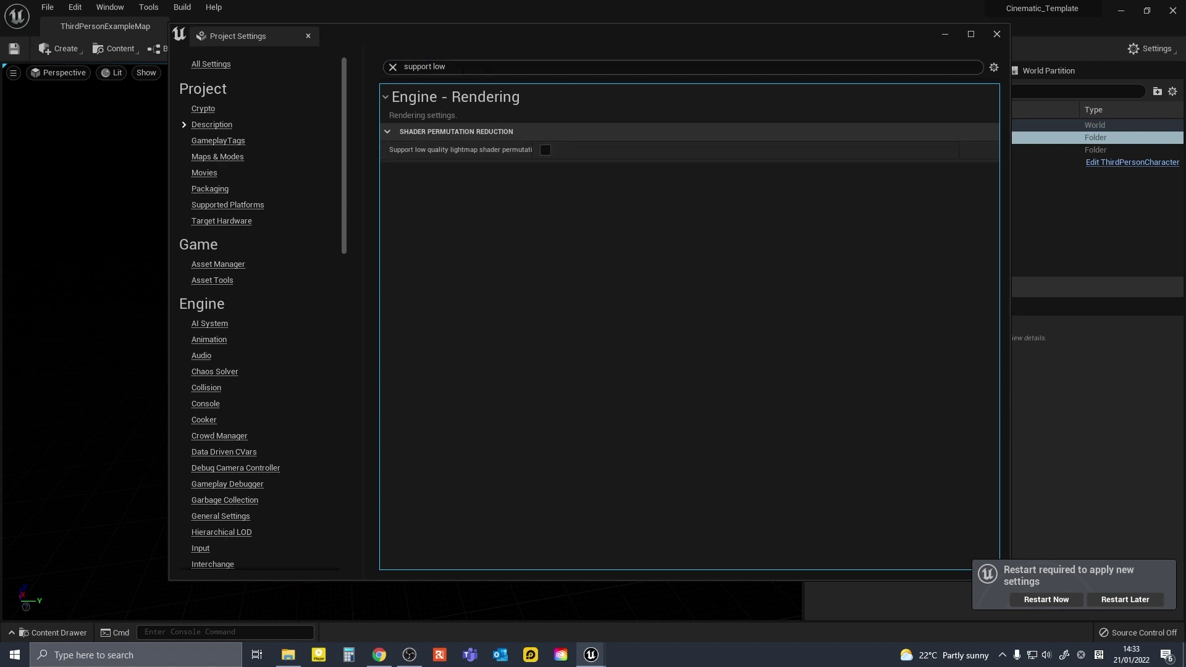
Find the GBuffer options in the project settings and set GBuffer Format to High Precision Normals.
left_click_drag(463, 71, 299, 79)
type("gbuffer")
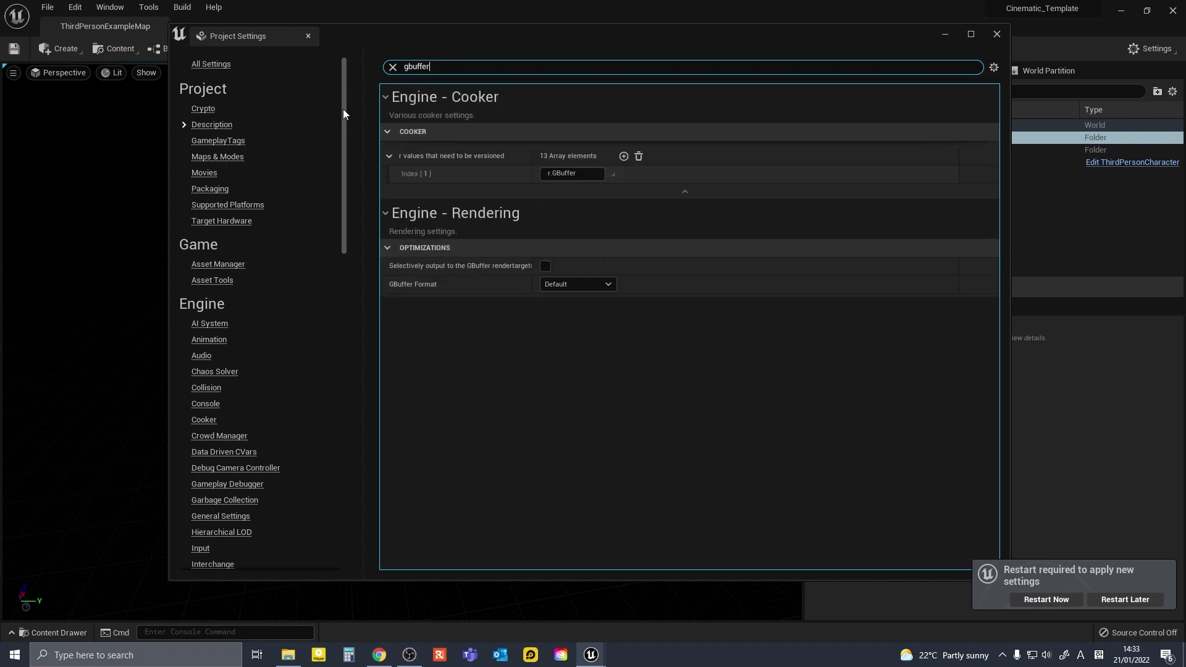
left_click(570, 284)
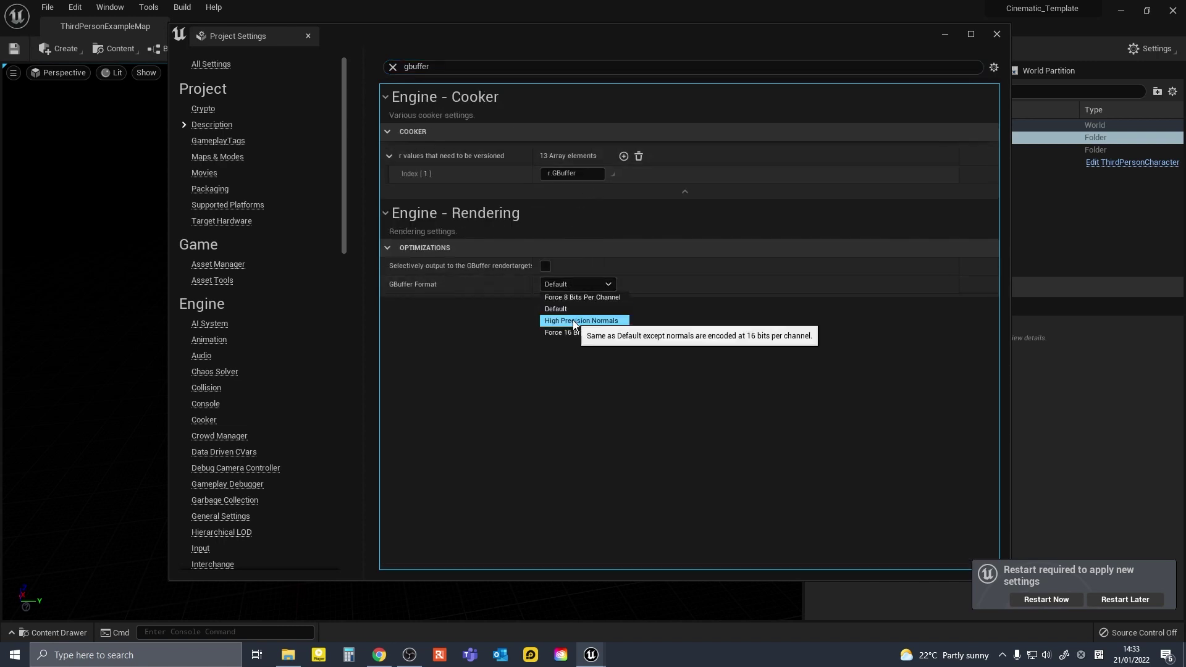
left_click(572, 320)
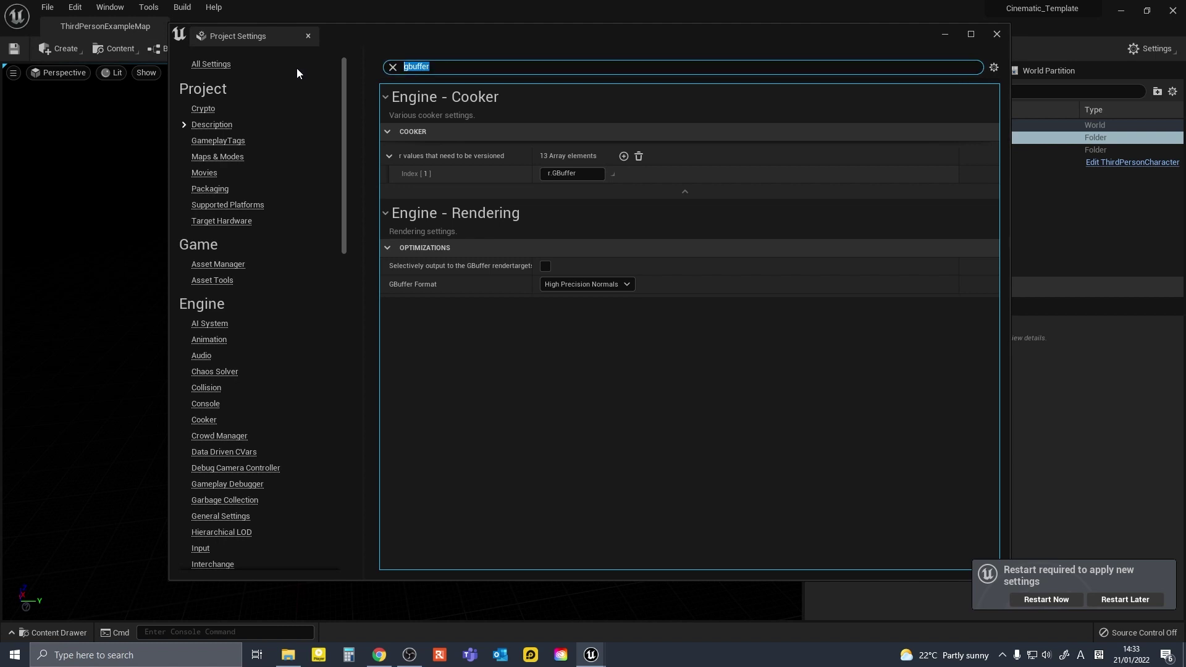
Find the reflection options in the project settings and change the Reflection Capture Resolution.
type("reflection")
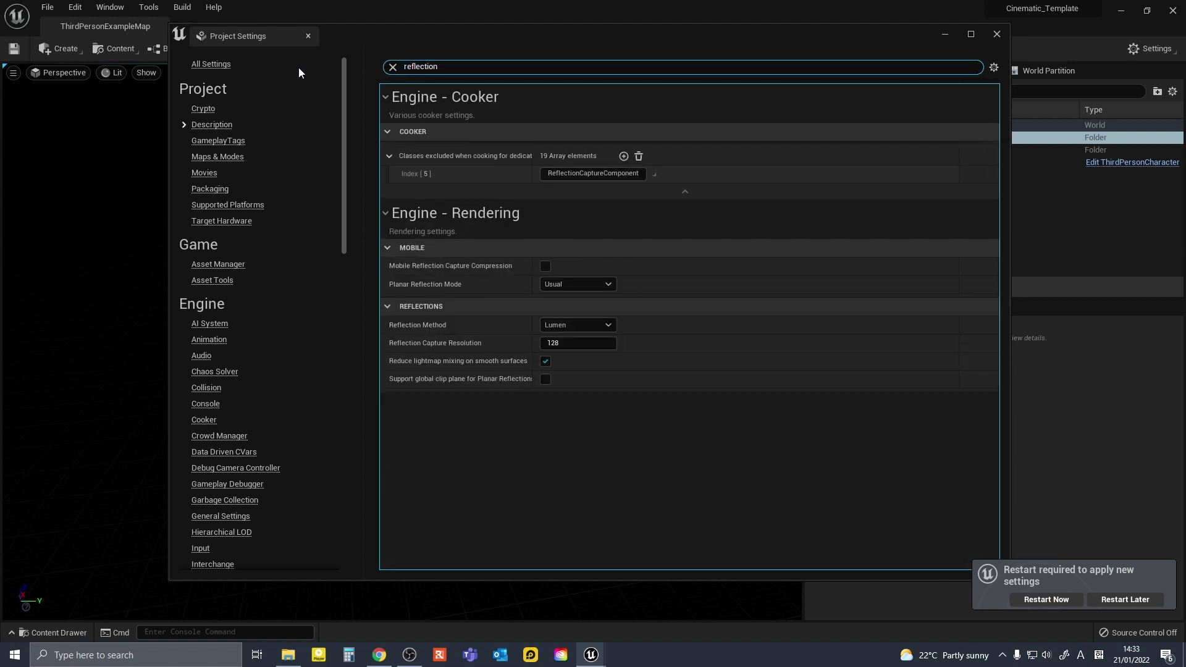
left_click(554, 344)
type("1")
key("Return")
Look up the Apply Pre-exposure option and turn on Enable pre-exposure only in the editor.
left_click_drag(461, 62, 309, 64)
key("BackSpace")
type("apply pre")
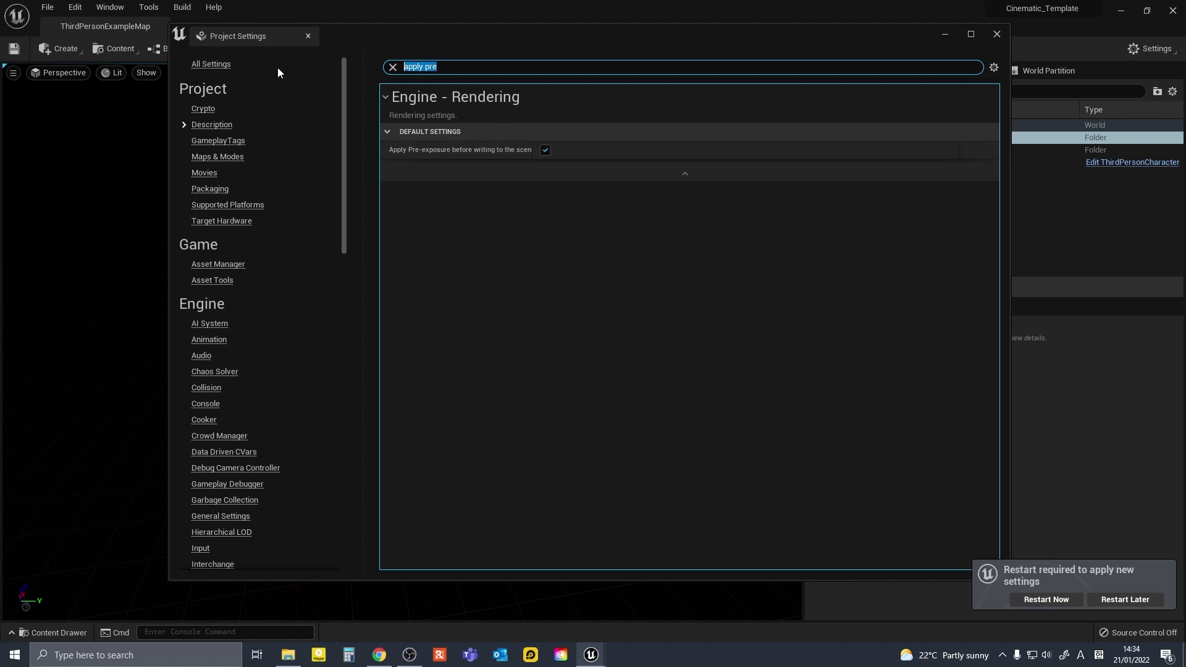
type("enable")
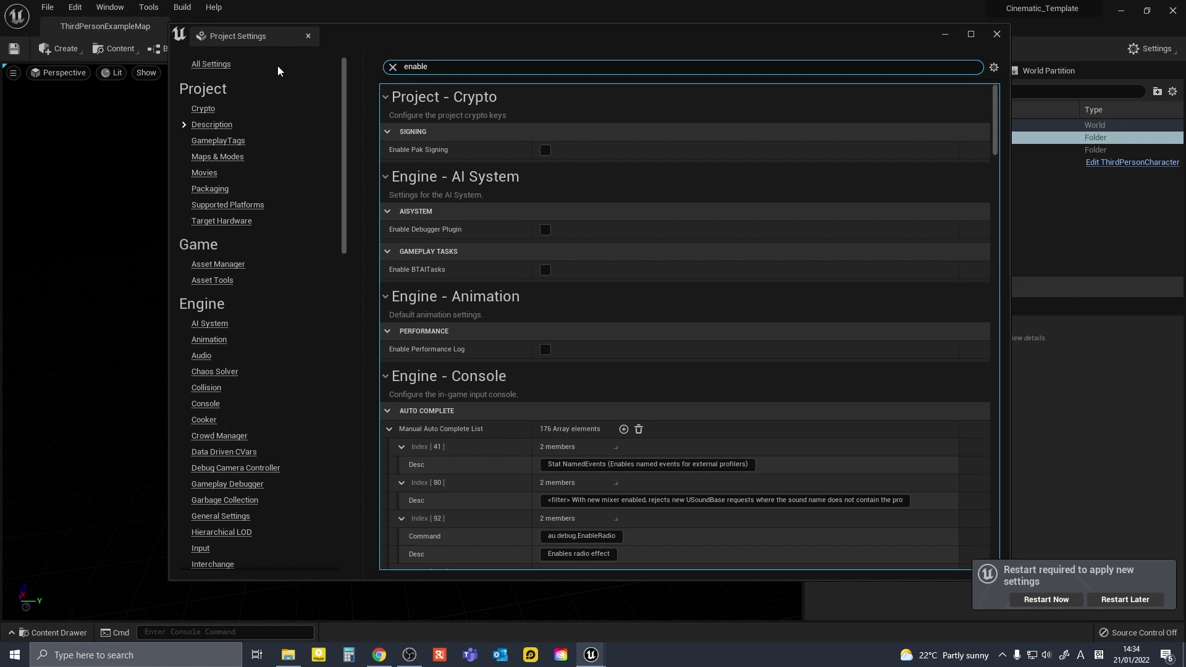
type(" pre-")
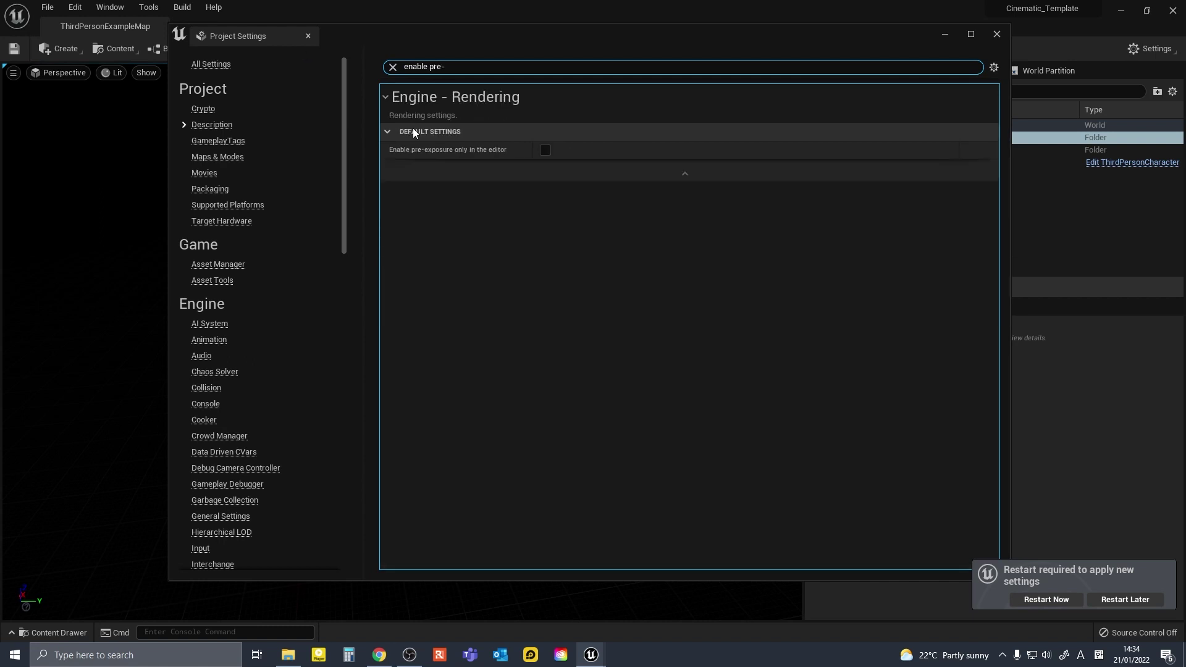
left_click(546, 149)
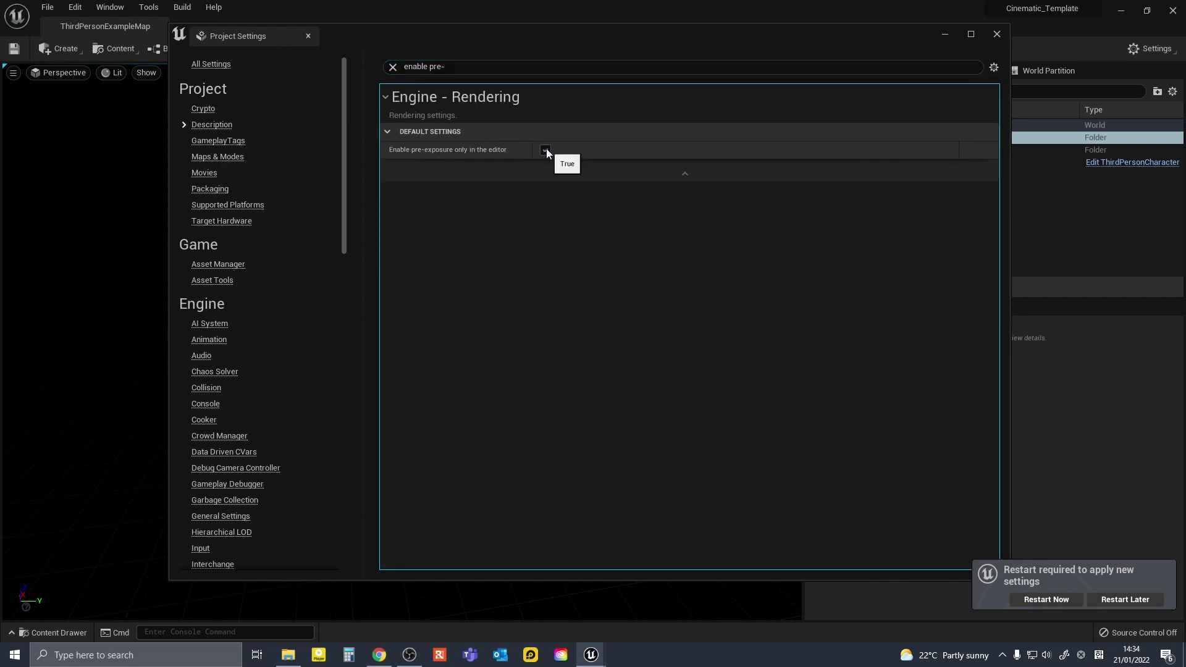
Enable Support Sky Atmosphere Affecting Height Fog and close the project settings, postponing the editor restart.
left_click_drag(457, 68, 320, 69)
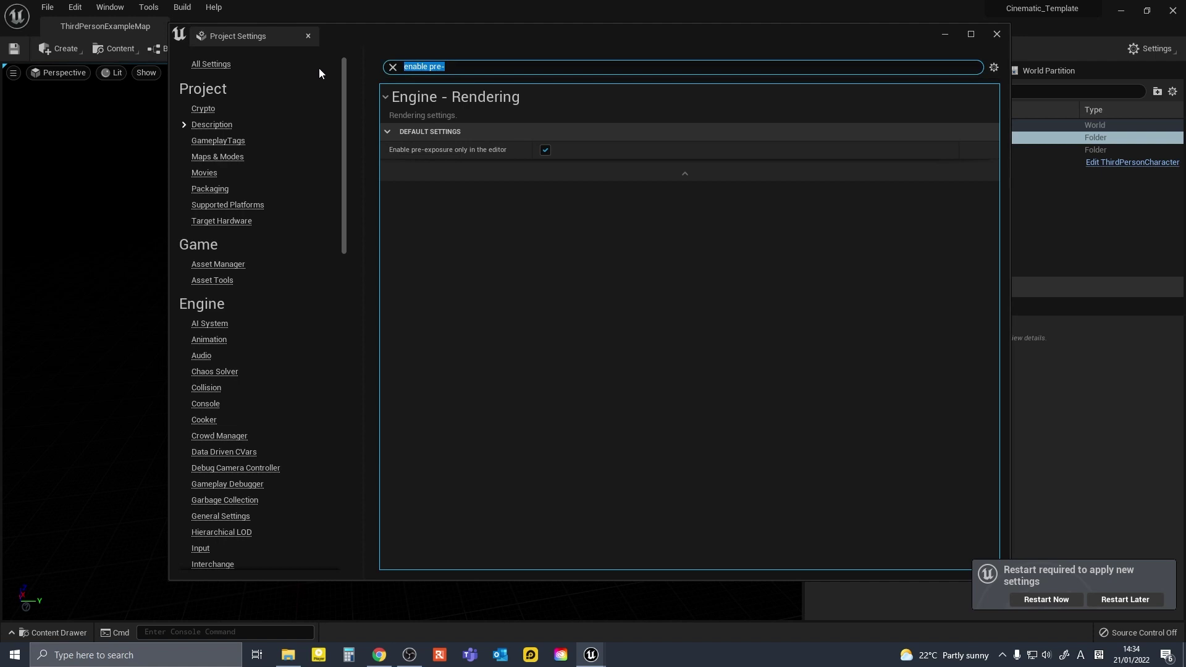
type("support sky")
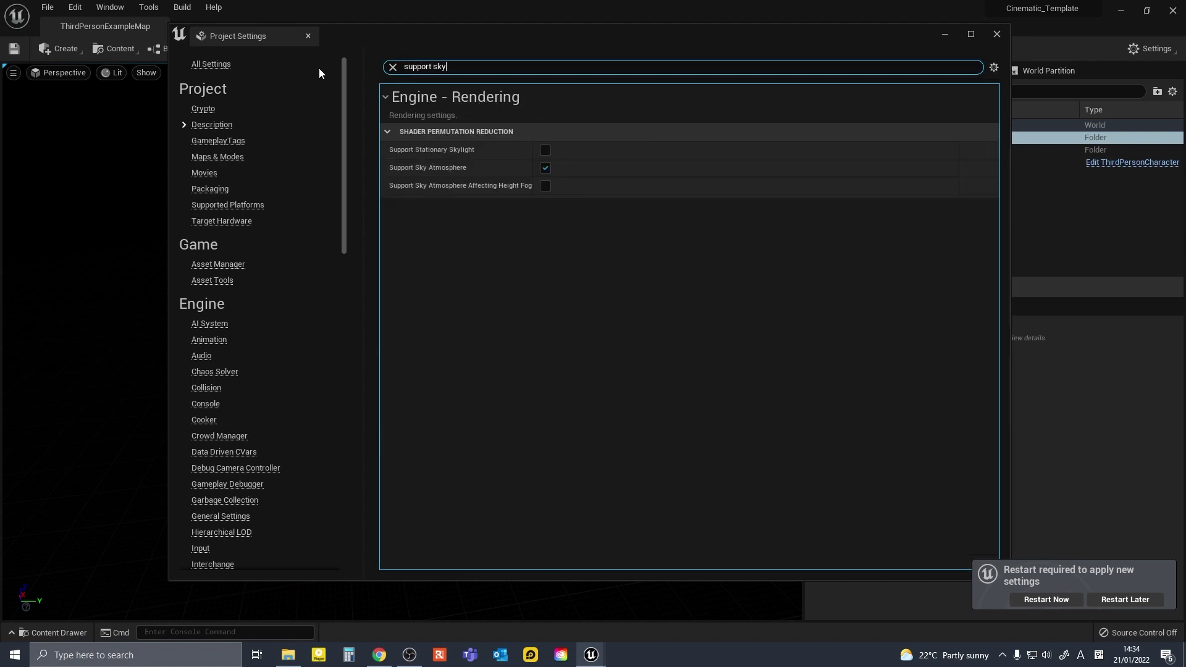
left_click(545, 186)
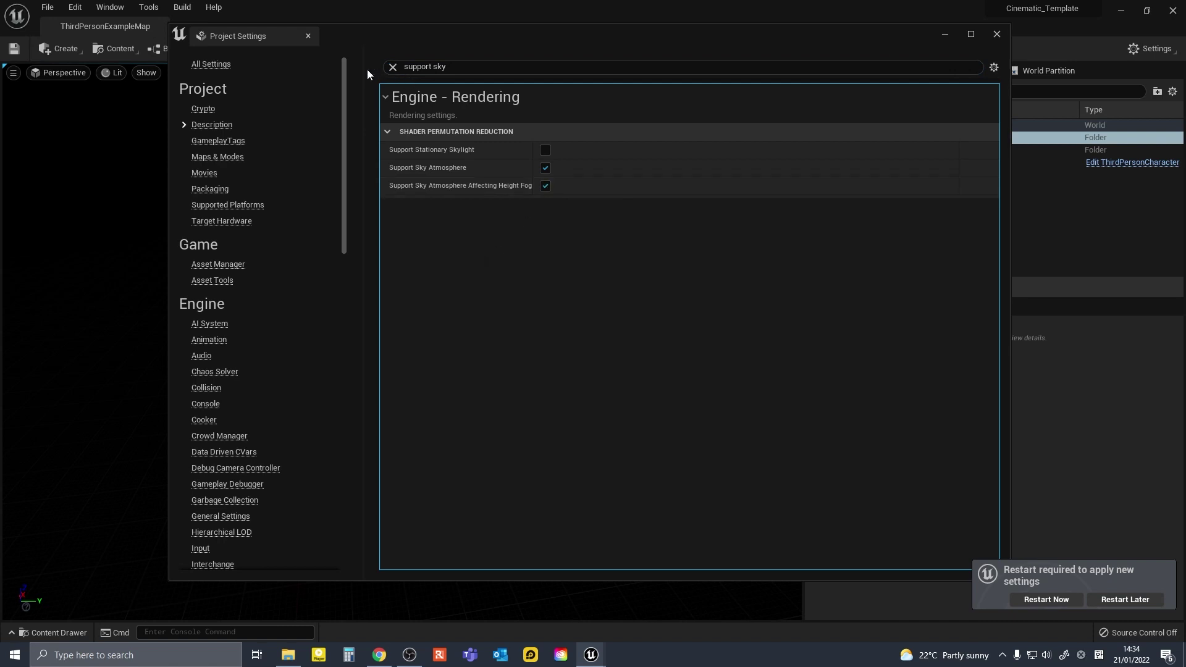
left_click(1124, 600)
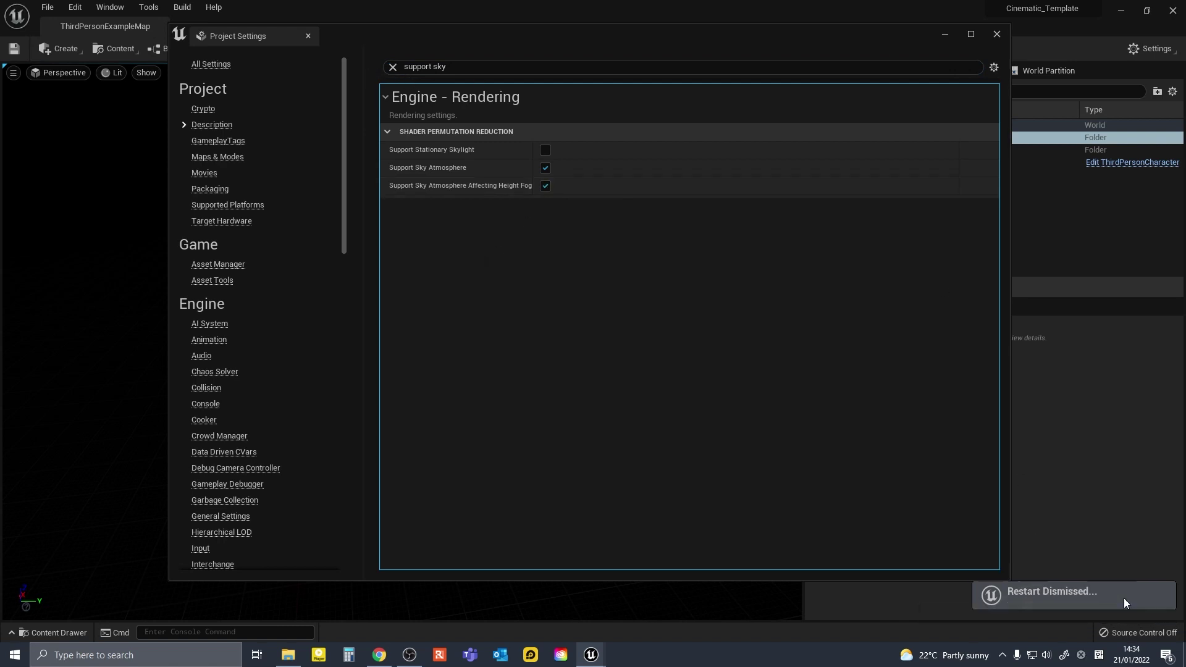
left_click(997, 34)
Find the Movie Render Queue plugin in the plugin browser and enable it, accepting the beta version.
left_click(74, 7)
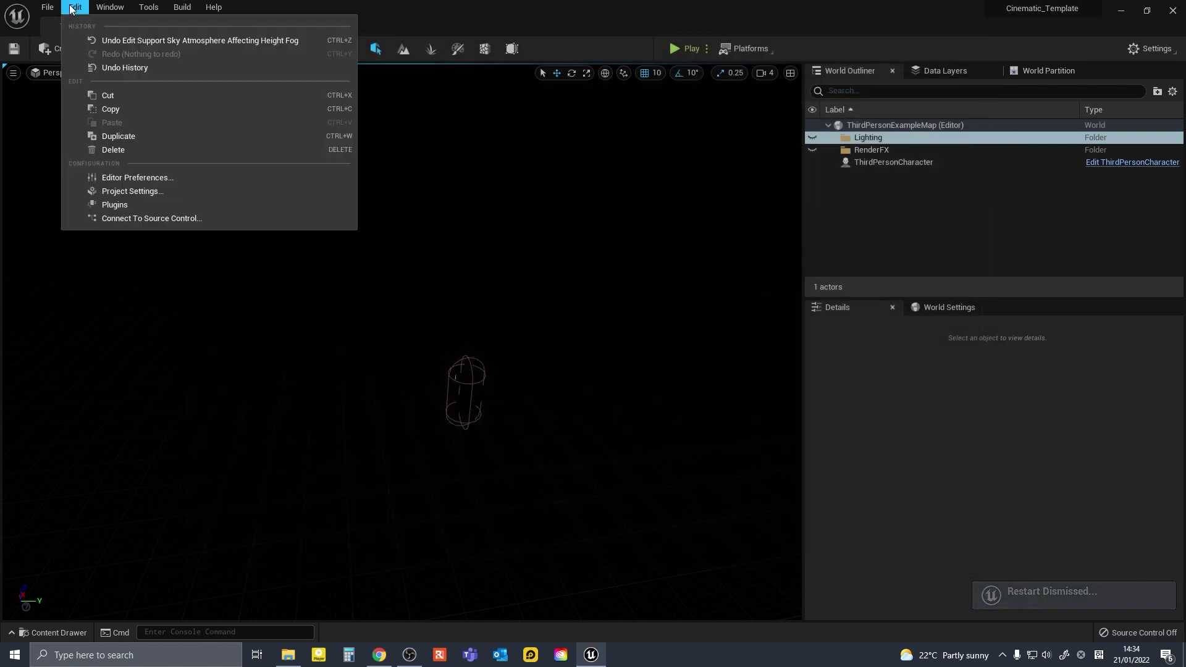
left_click(116, 206)
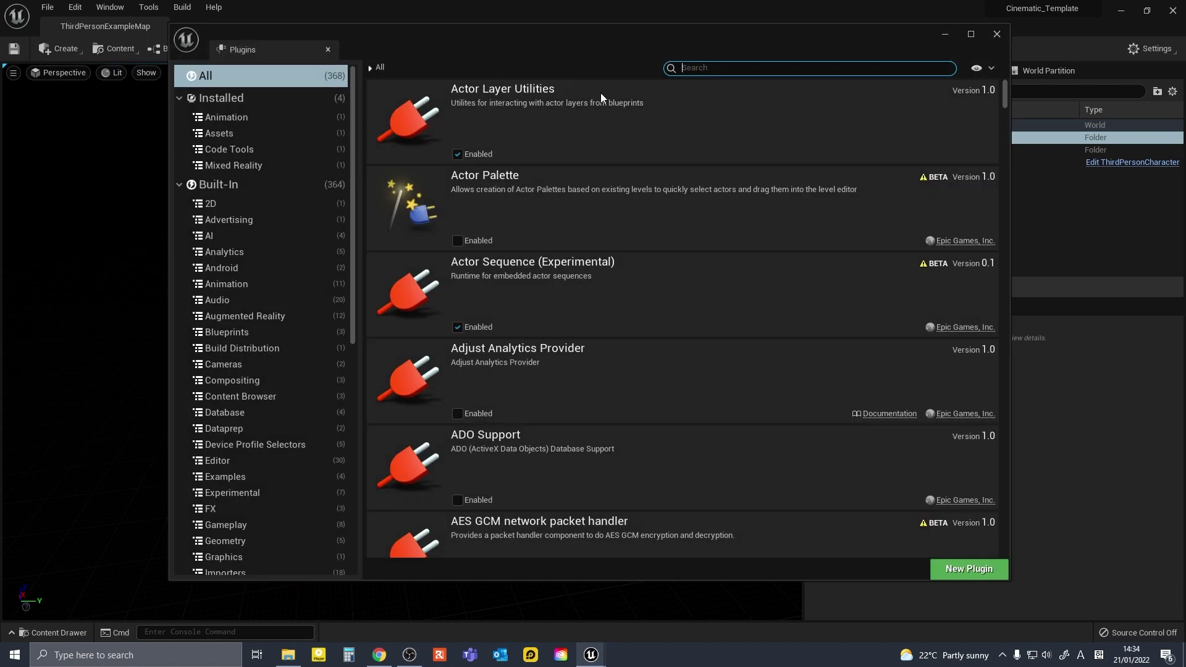
left_click(74, 7)
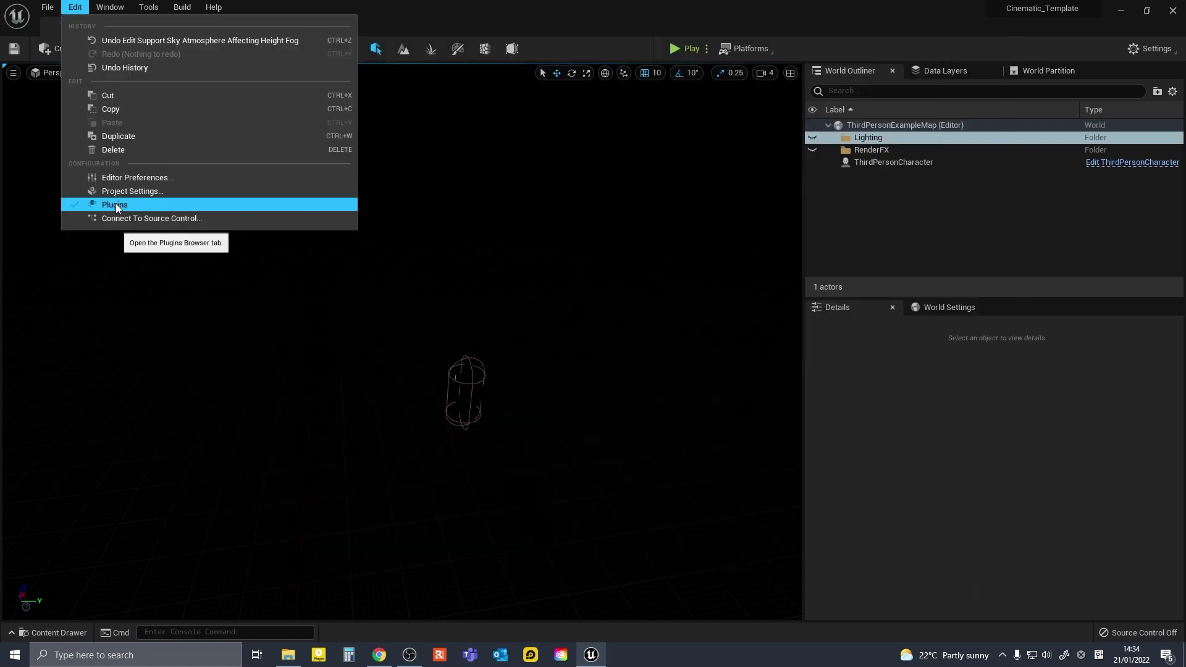
left_click(116, 206)
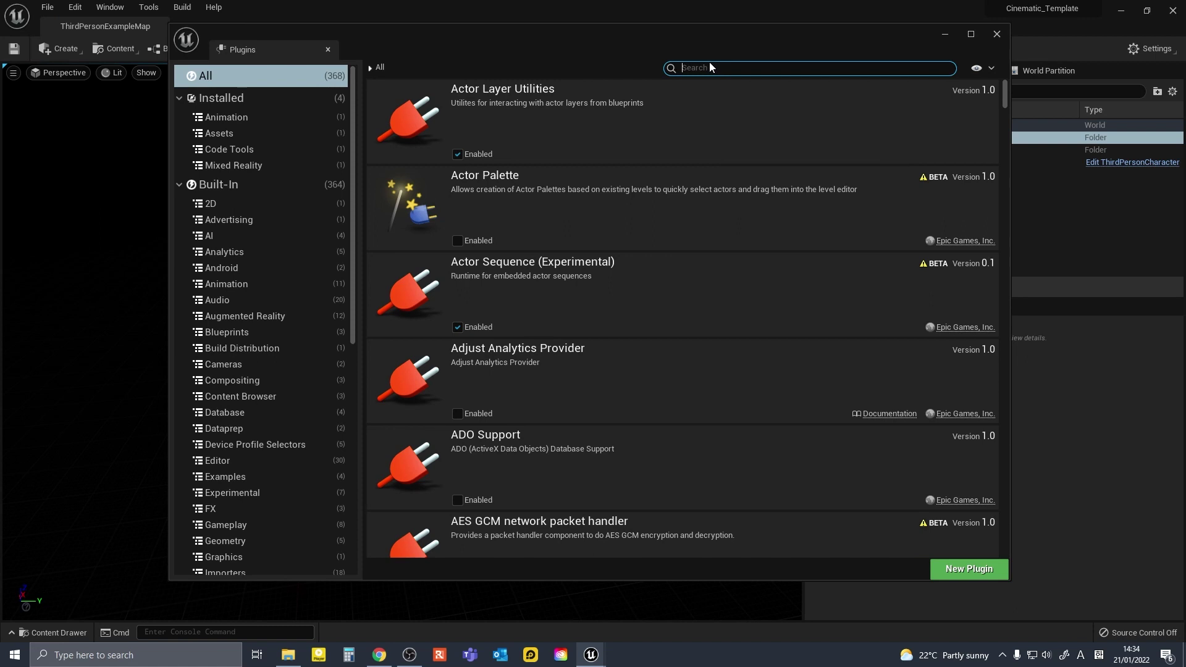
type("moview")
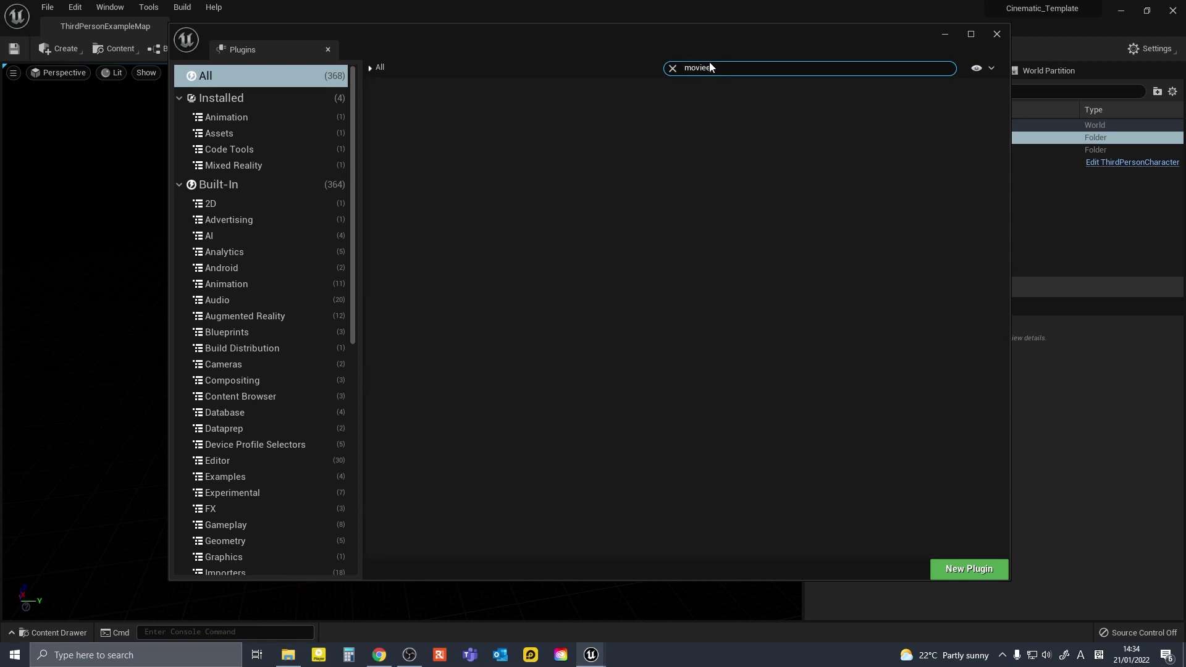
key("BackSpace")
type("red")
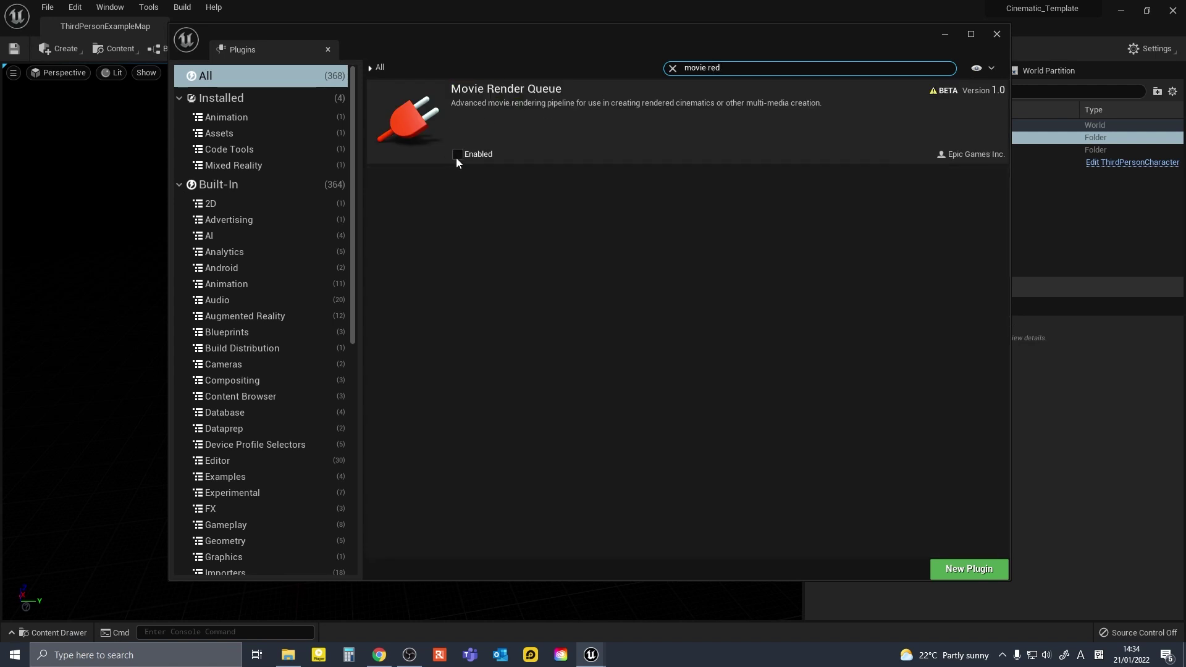
left_click(457, 157)
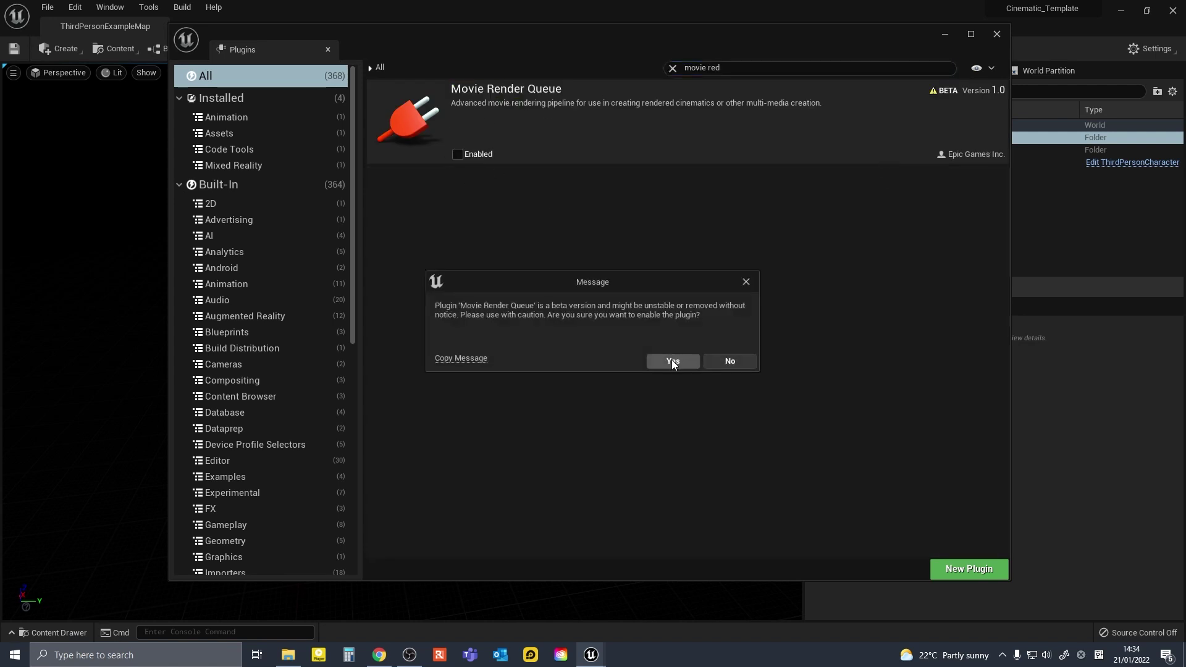
left_click(672, 360)
Find the Modeling Tools Editor Mode plugin and enable it, accepting the beta version.
type("model")
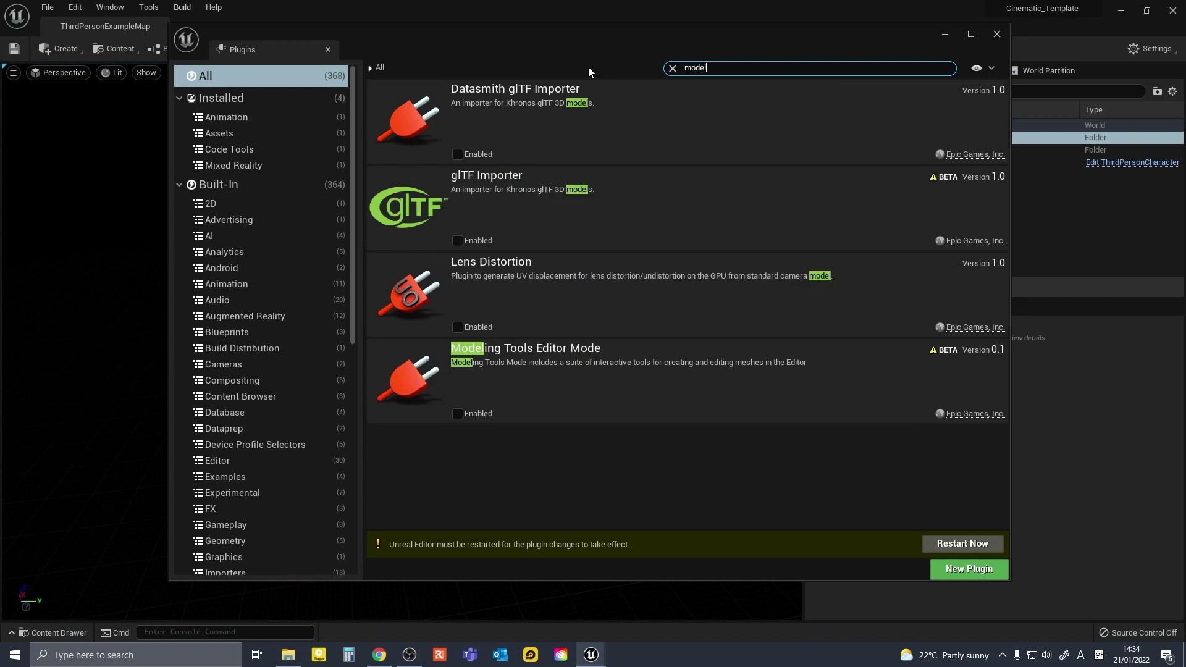
type("i")
key("BackSpace")
key("BackSpace")
left_click(457, 414)
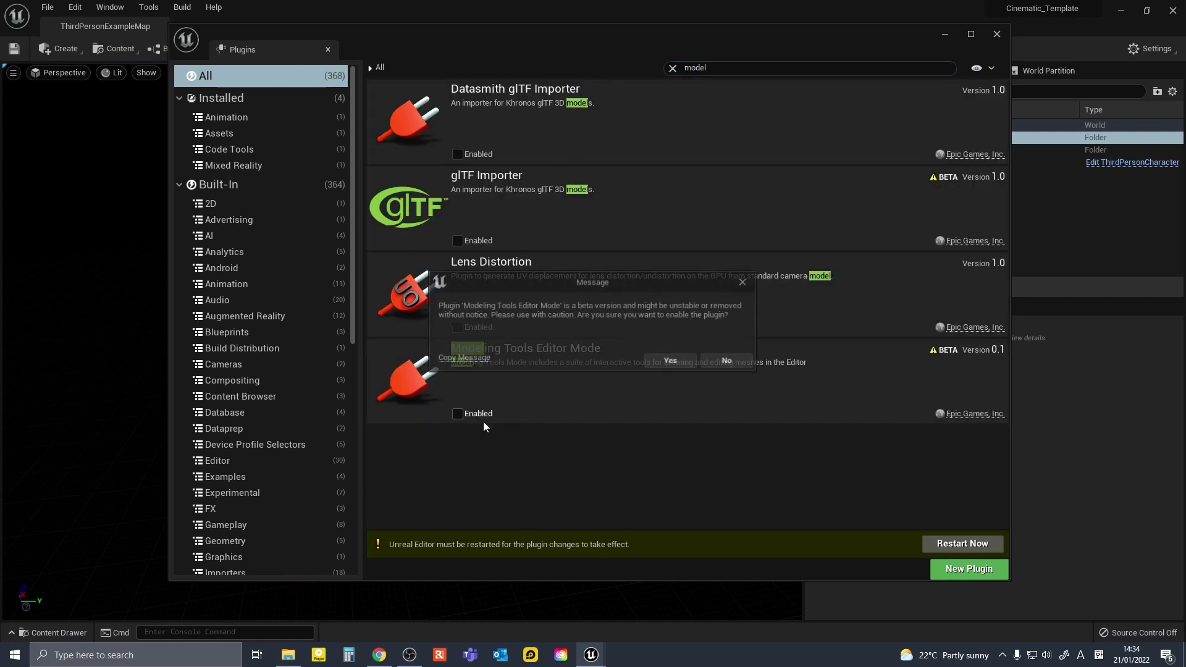
left_click(675, 362)
Look up the Bridge and Niagara plugins to check whether they are enabled, then clear the search.
left_click_drag(716, 67, 590, 67)
type("brid")
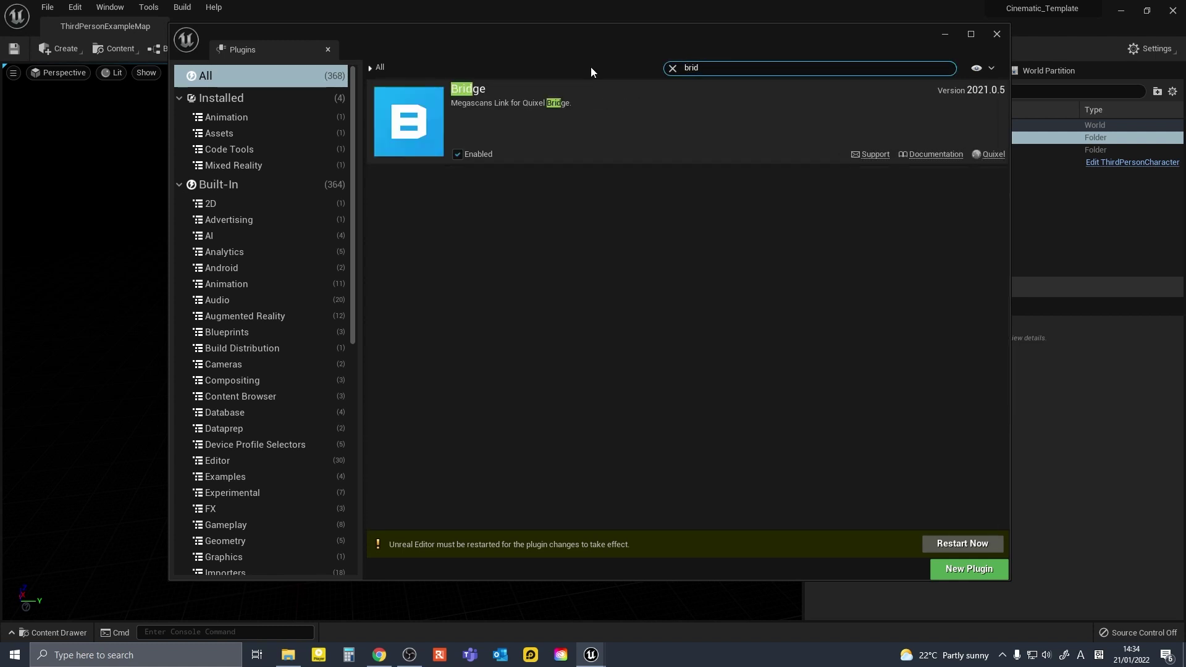
key("BackSpace")
key("BackSpace")
key("BackSpace")
key("BackSpace")
type("niag")
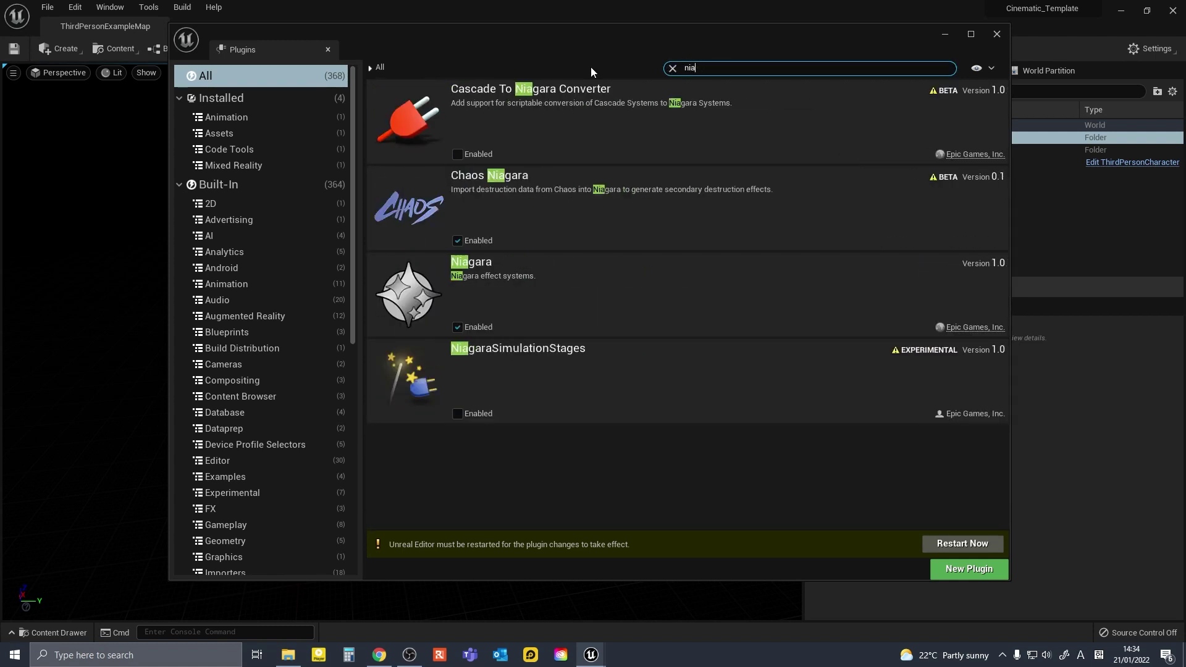
key("BackSpace")
key("BackSpace")
key("BackSpace")
key("BackSpace")
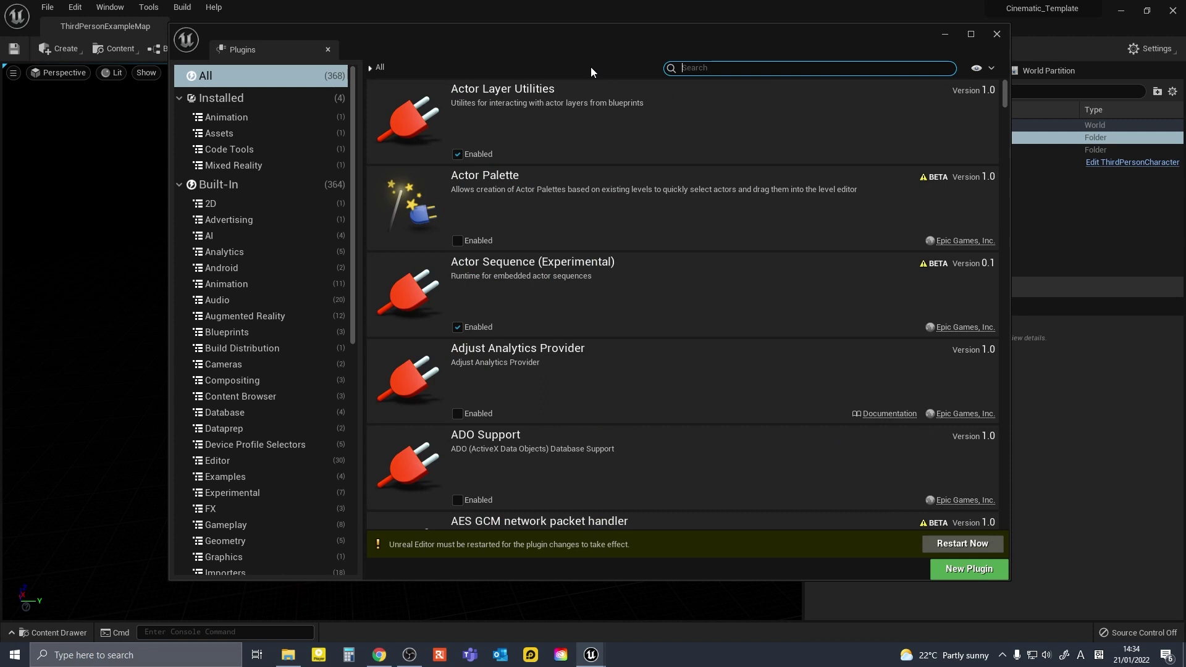
Enable the Volumetrics plugin and restart the editor to apply the plugin changes.
type("volum")
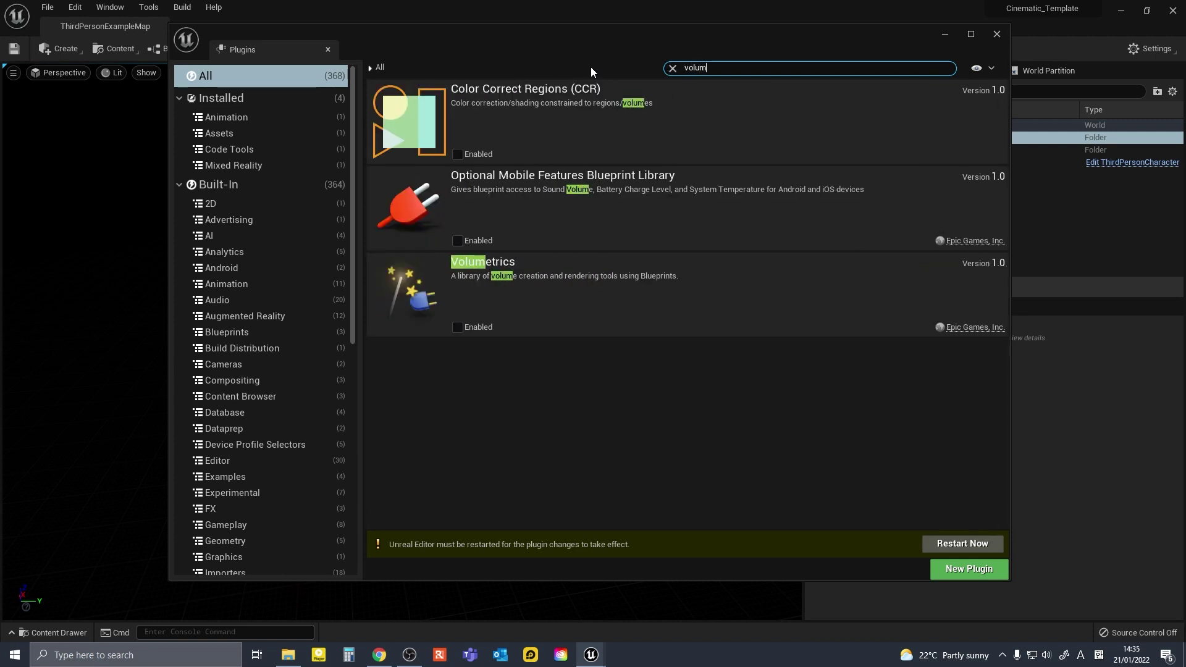
left_click(455, 327)
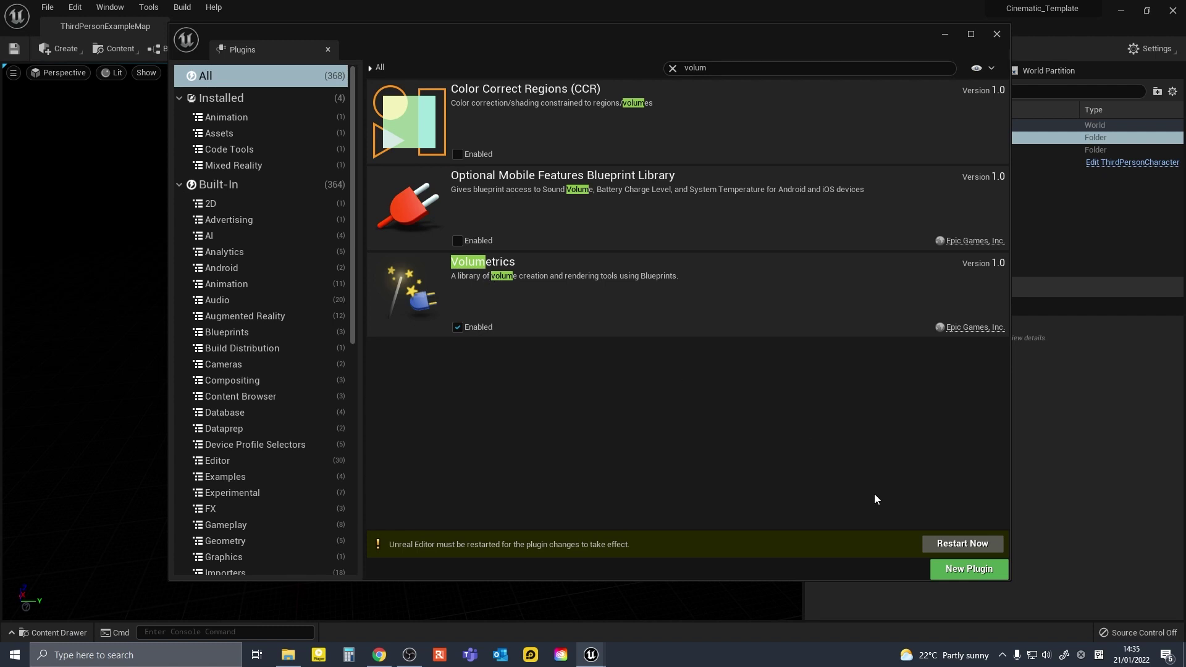
left_click(957, 543)
left_click(577, 462)
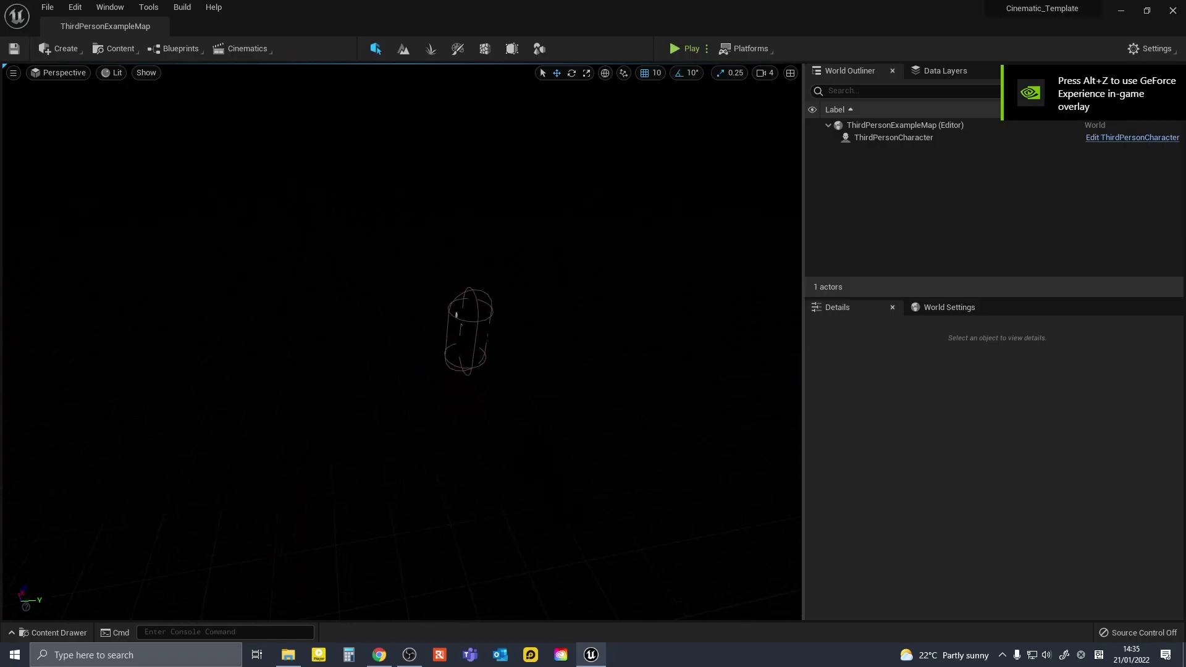
Show the available placeable actors and add a Directional Light and a Sky Light beside the third-person character.
left_click_drag(476, 327, 491, 287)
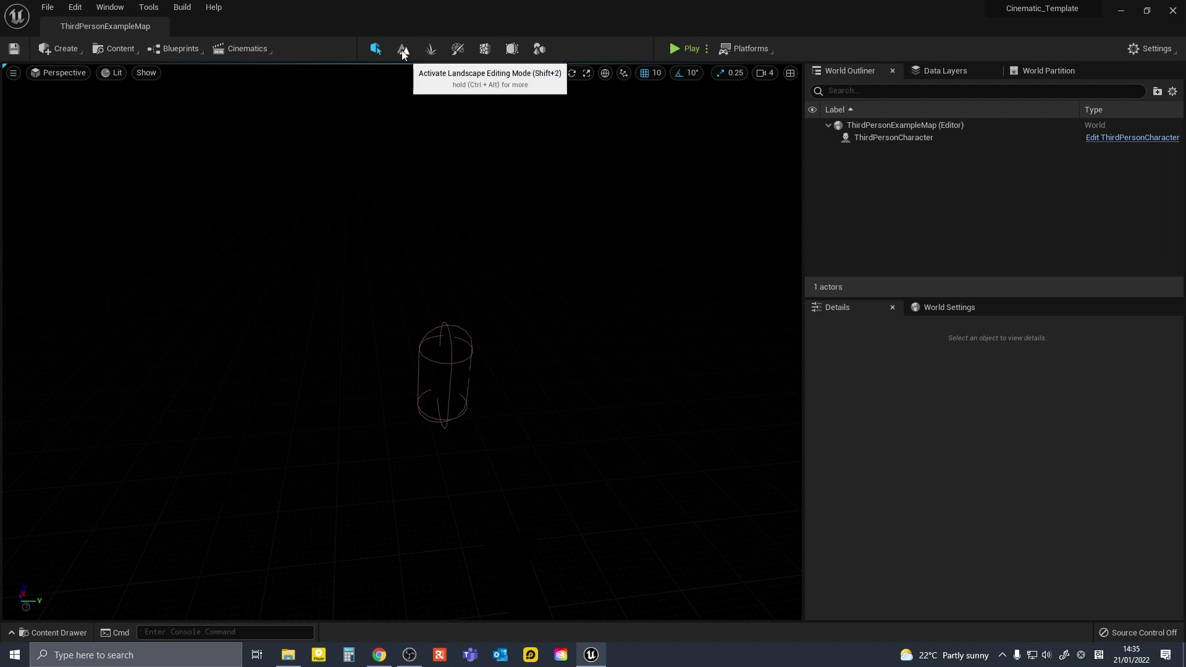
left_click(55, 51)
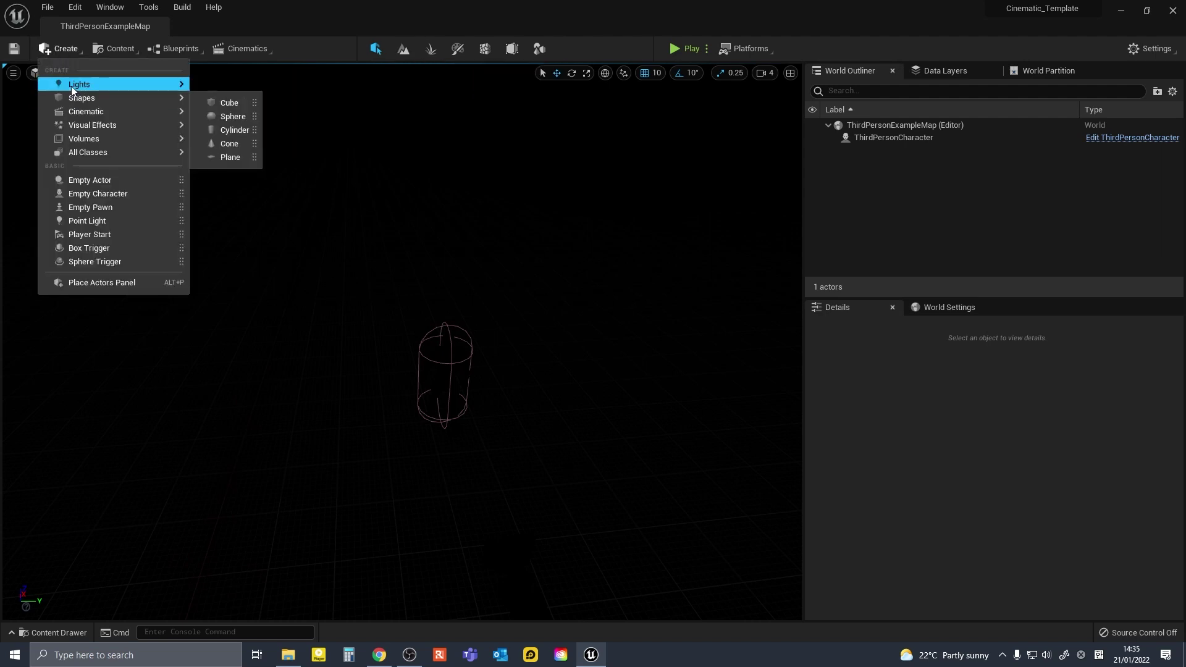
left_click(95, 284)
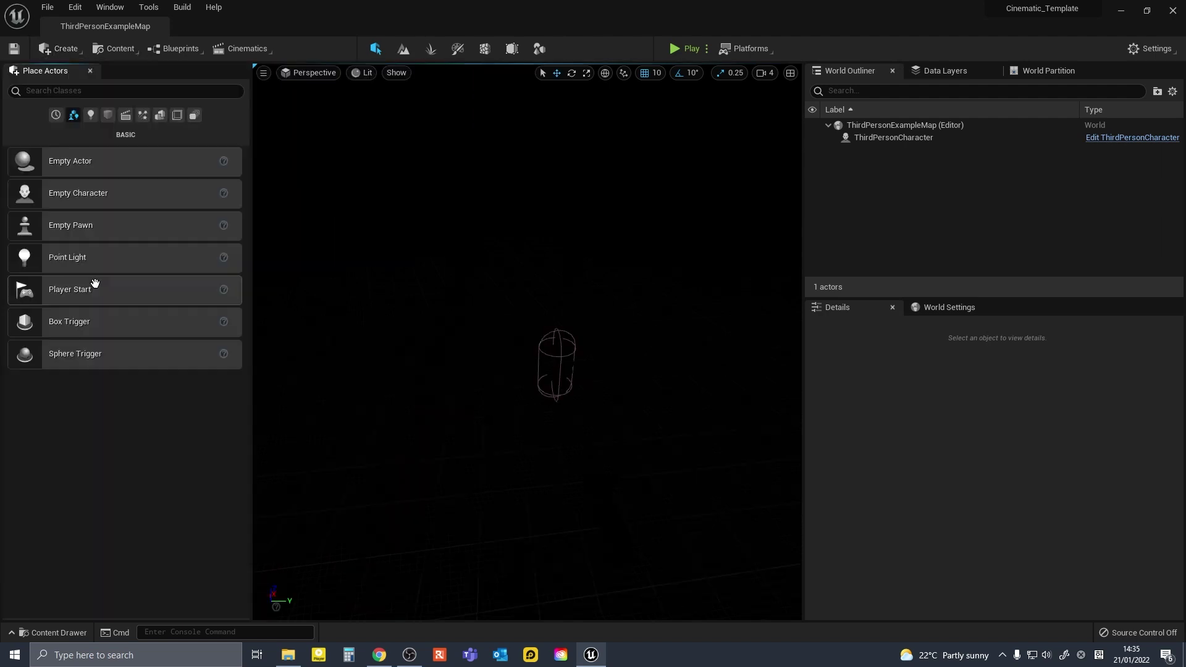
left_click(90, 115)
left_click_drag(84, 161, 544, 344)
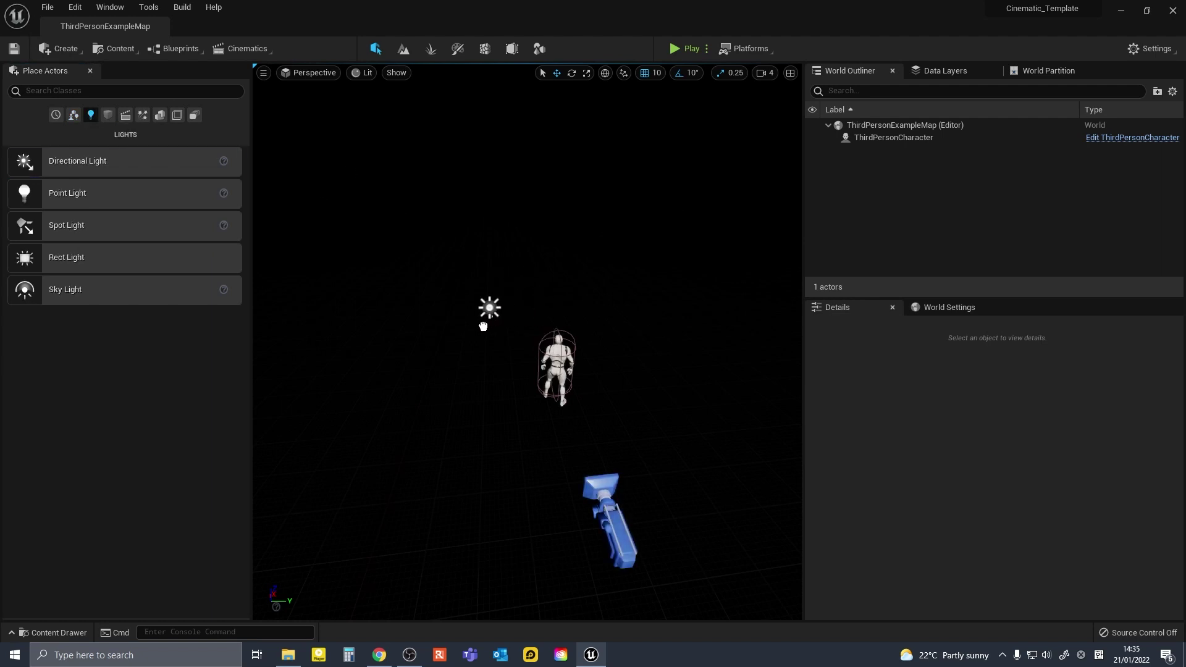
left_click_drag(479, 326, 479, 326)
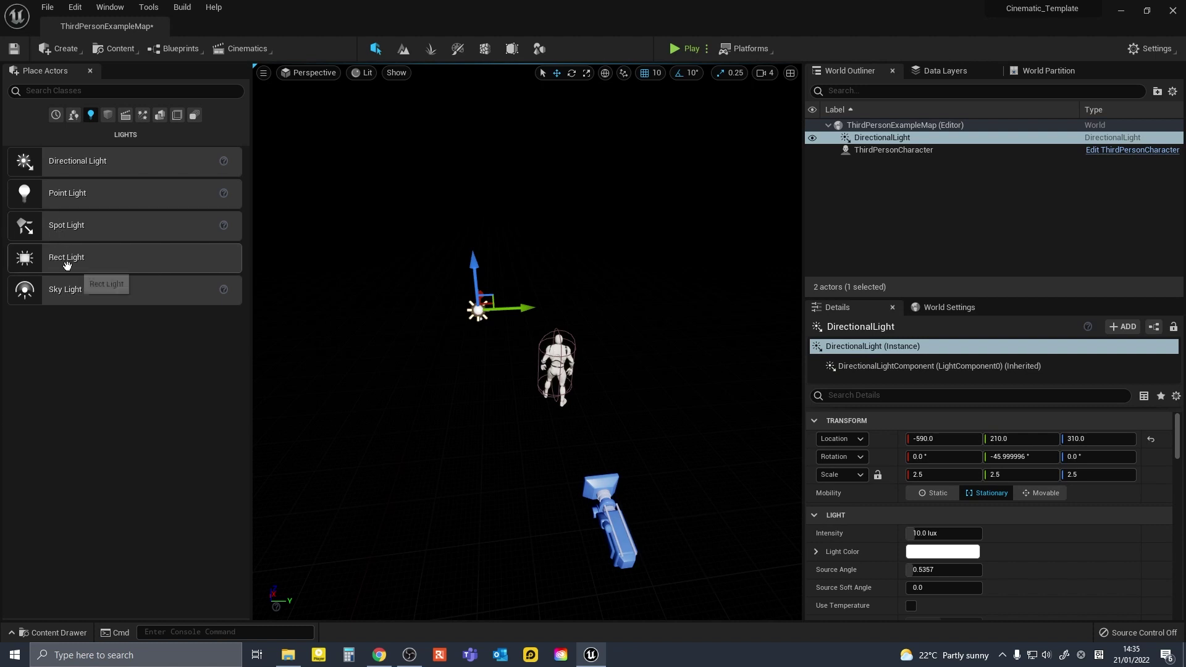
left_click_drag(62, 290, 472, 321)
Add a Sky Atmosphere and a Post Process Volume to the level next to the lights.
left_click(108, 116)
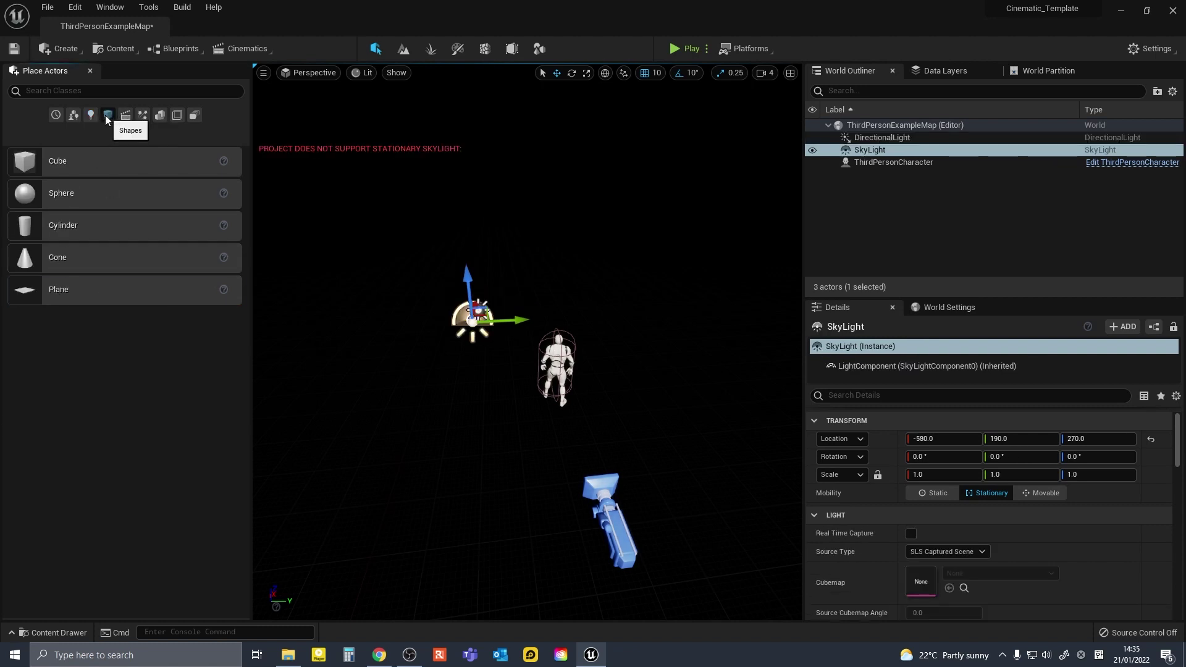
left_click(143, 115)
left_click_drag(65, 191, 493, 297)
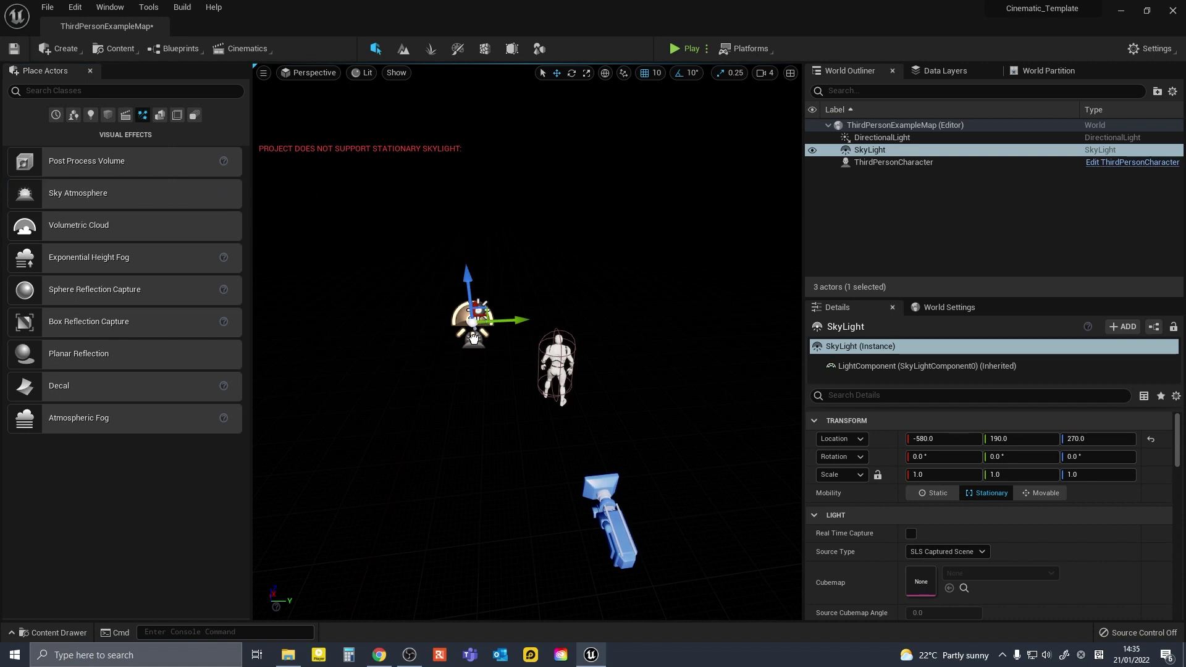
left_click_drag(474, 347, 473, 346)
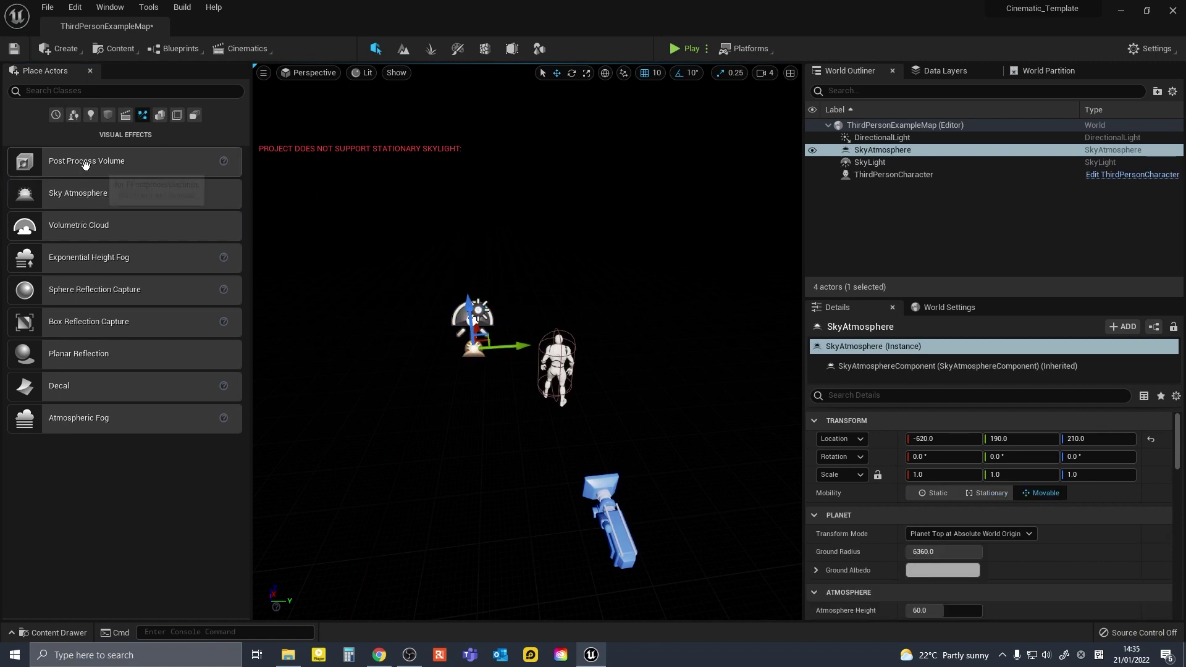
left_click_drag(446, 161, 473, 339)
Add a Volumetric Cloud and an Exponential Height Fog to the level, just above the lights.
left_click_drag(76, 228, 432, 230)
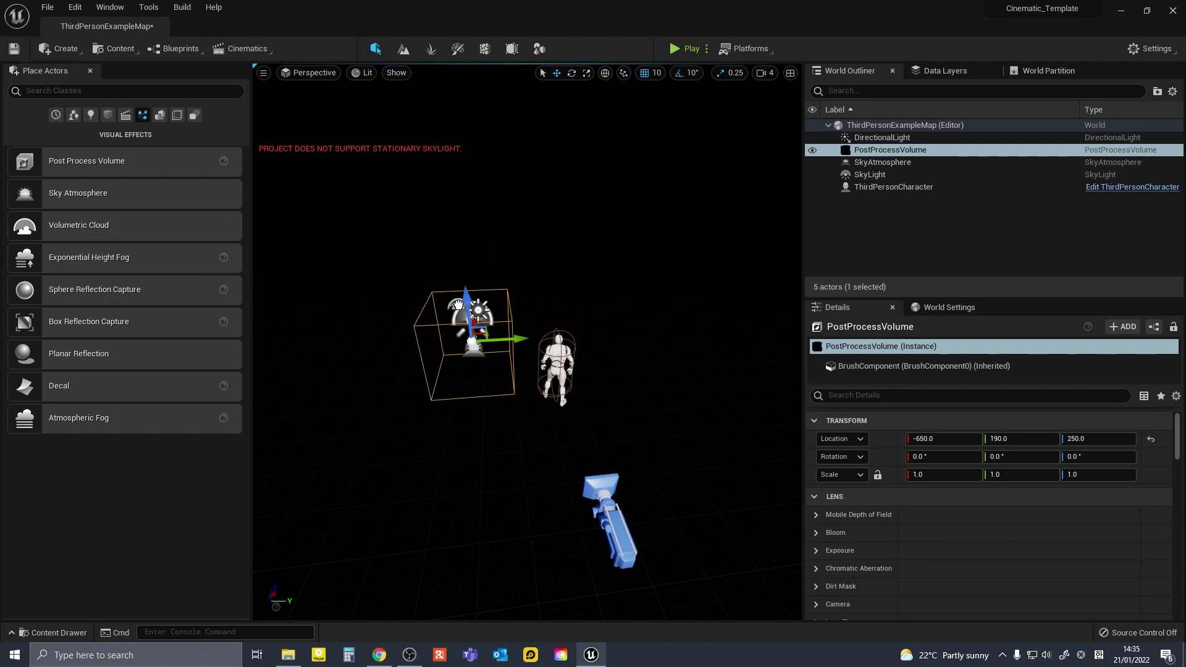
left_click_drag(467, 286, 448, 259)
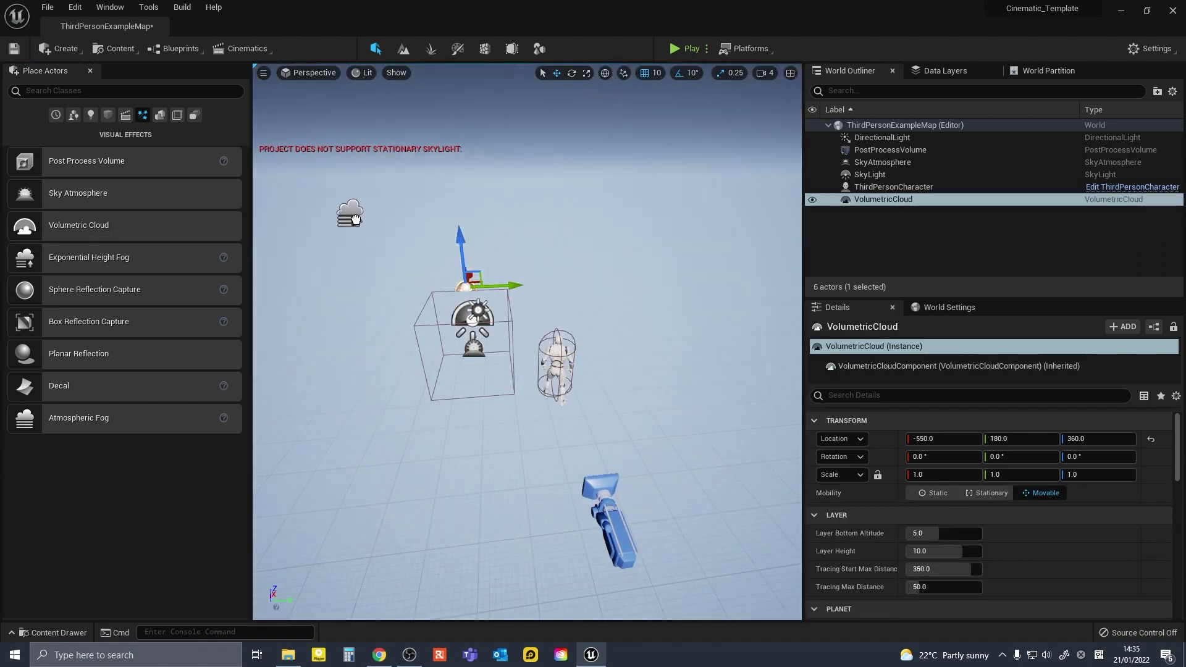
left_click_drag(468, 280, 467, 281)
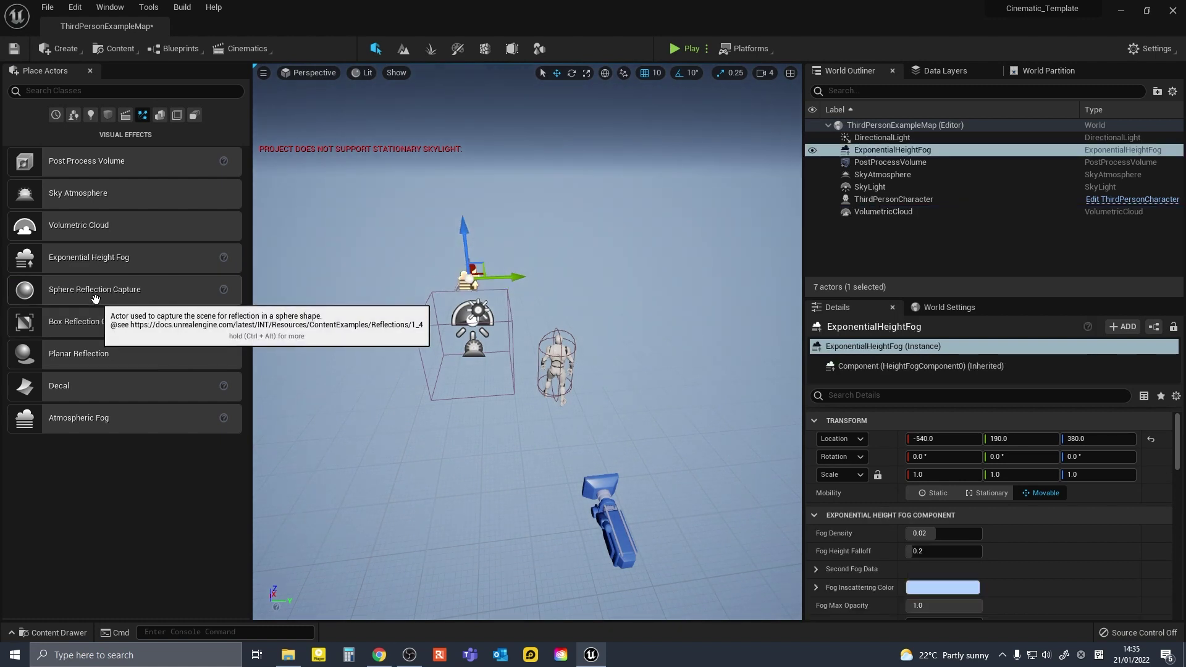
Add a Sphere Reflection Capture to the level beside the third-person character.
left_click_drag(95, 299, 582, 349)
left_click(394, 257)
key("w")
right_click_drag(443, 372, 432, 330)
key("w")
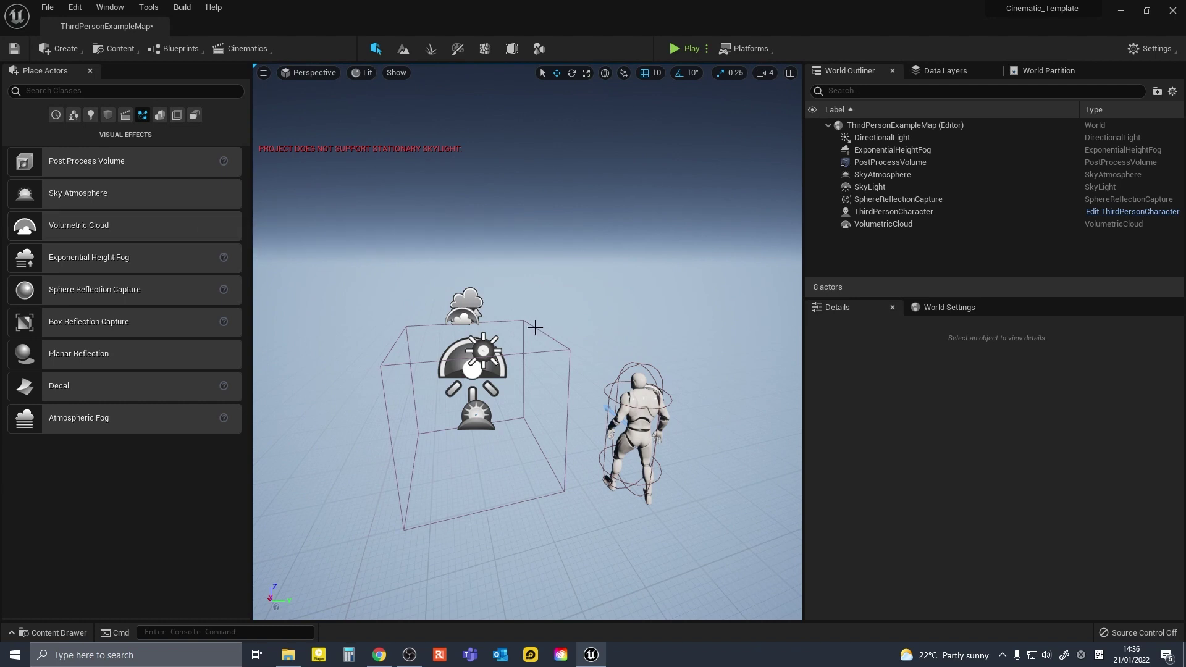
right_click_drag(538, 334, 528, 335)
key("s")
key("w")
Raise the Directional Light to a Z location of about 560 and spread the sky actors vertically above the post process volume.
left_click(892, 139)
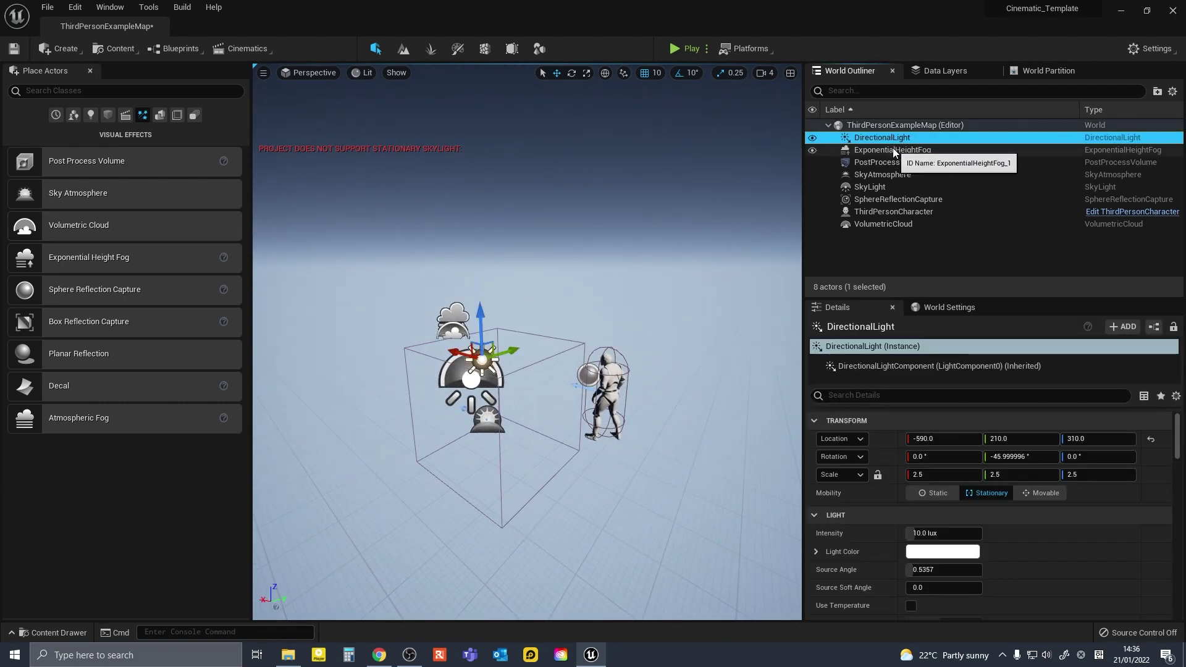
left_click_drag(481, 324, 481, 180)
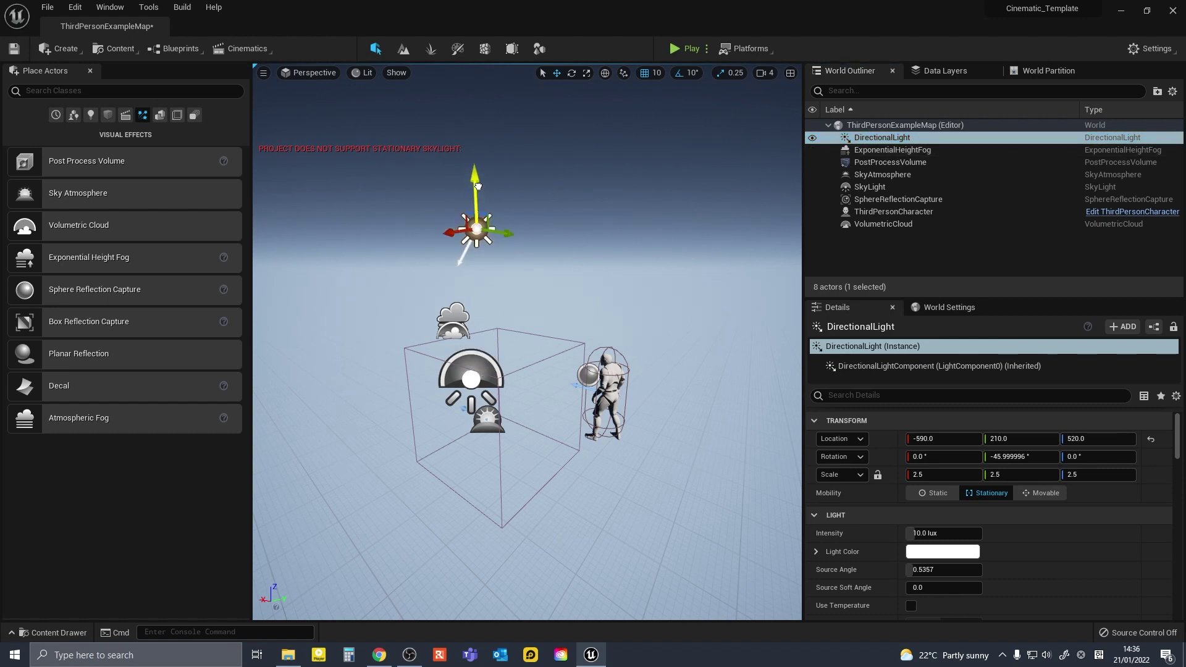
left_click(880, 177)
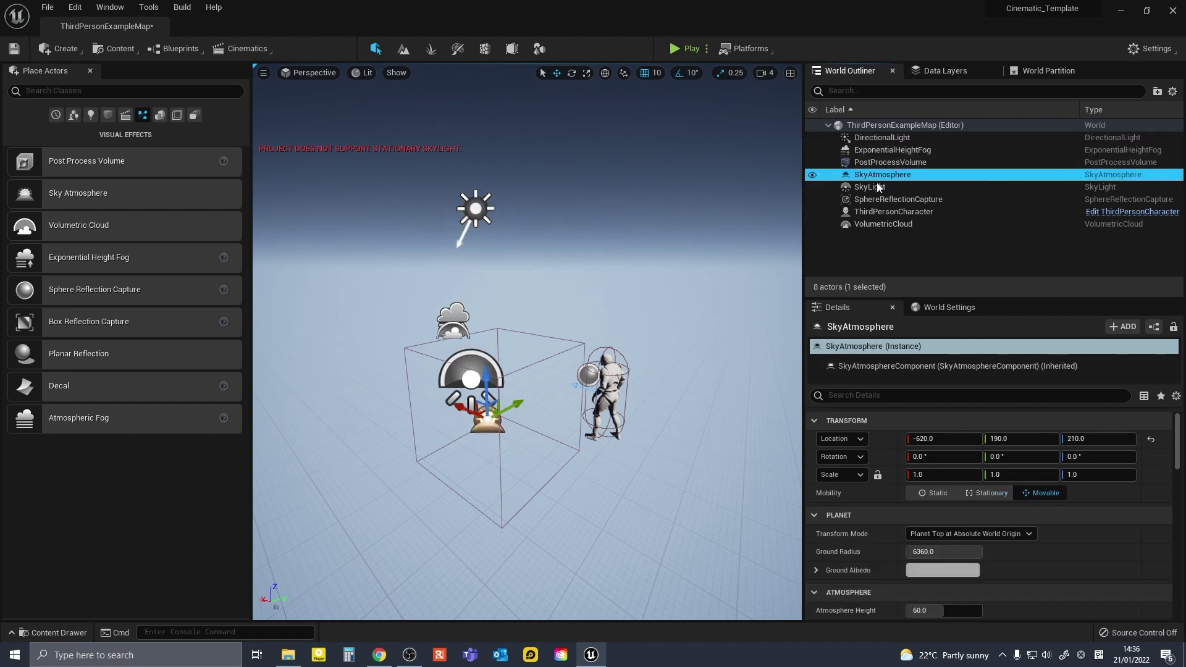
Group all actors except the third-person character into a new outliner folder named Lighting.
left_click(886, 137)
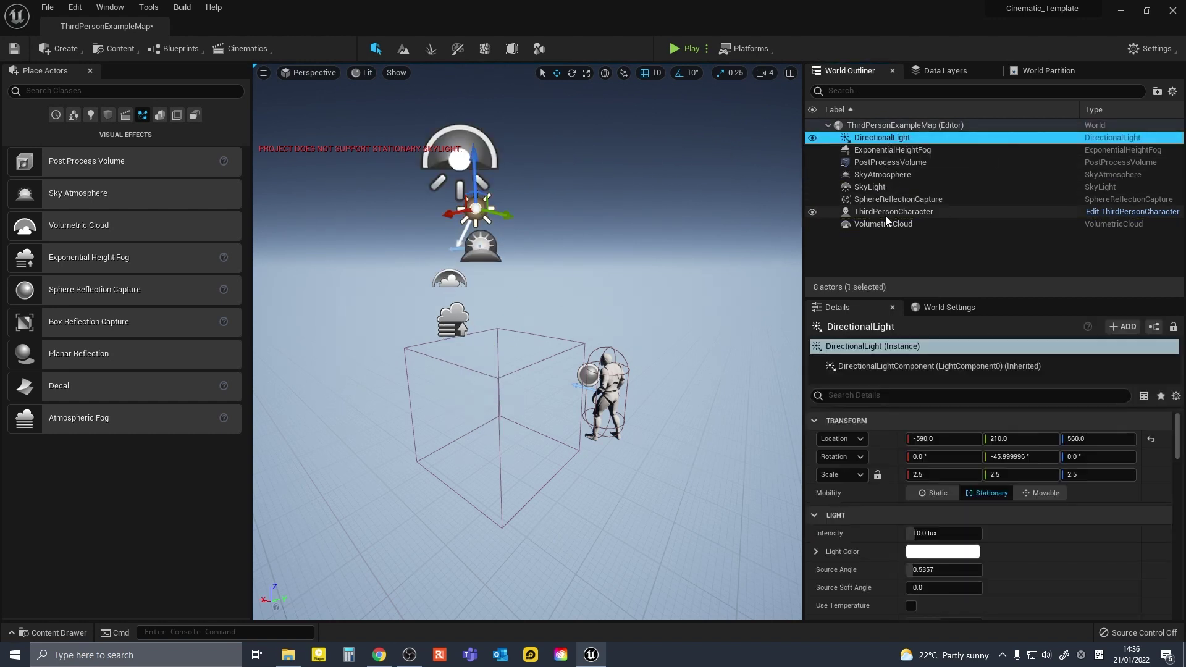
left_click(884, 223, "shift")
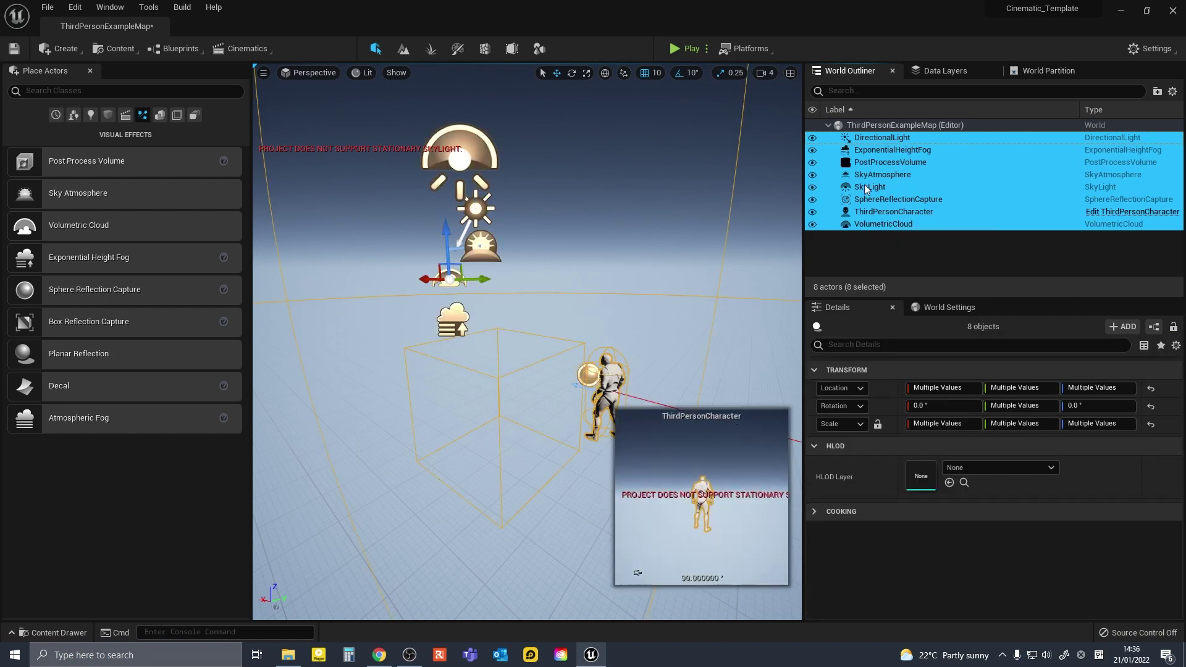
left_click(880, 212, "ctrl")
left_click(1157, 91)
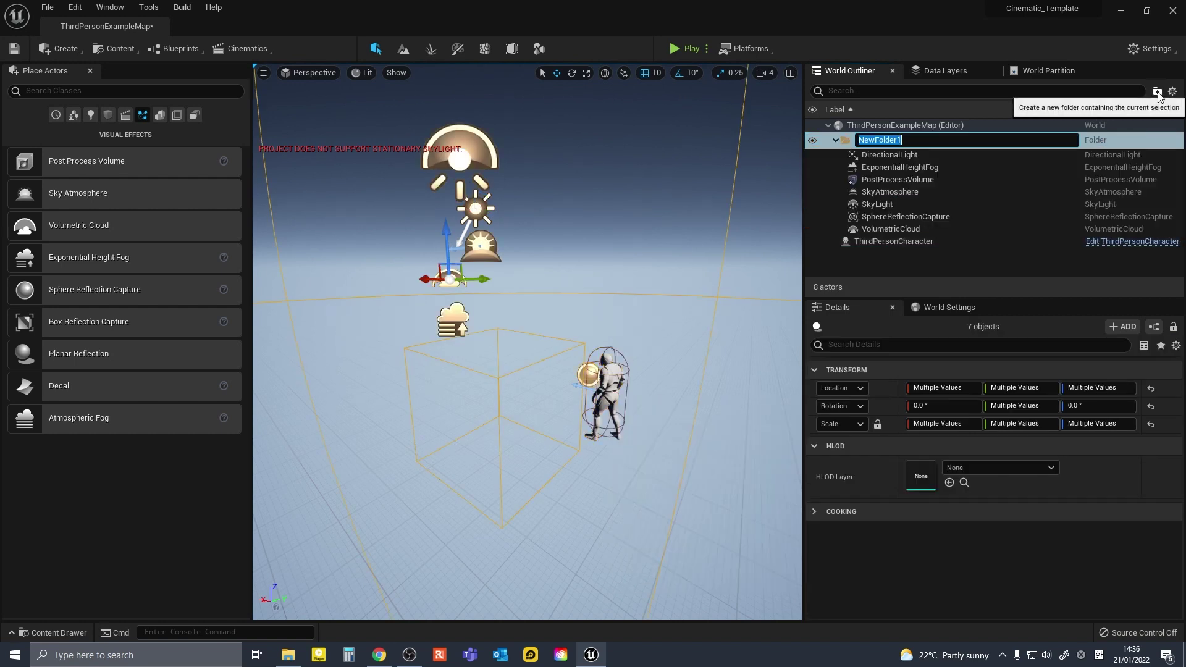
type("Lighting")
key("Return")
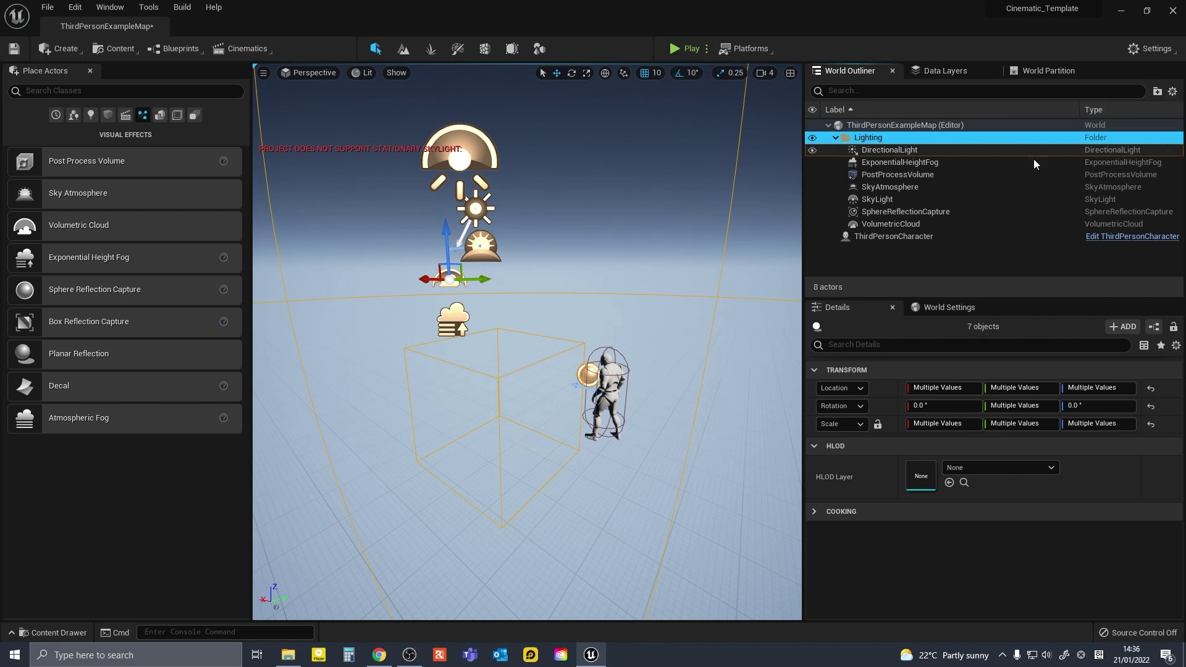
left_click(949, 257)
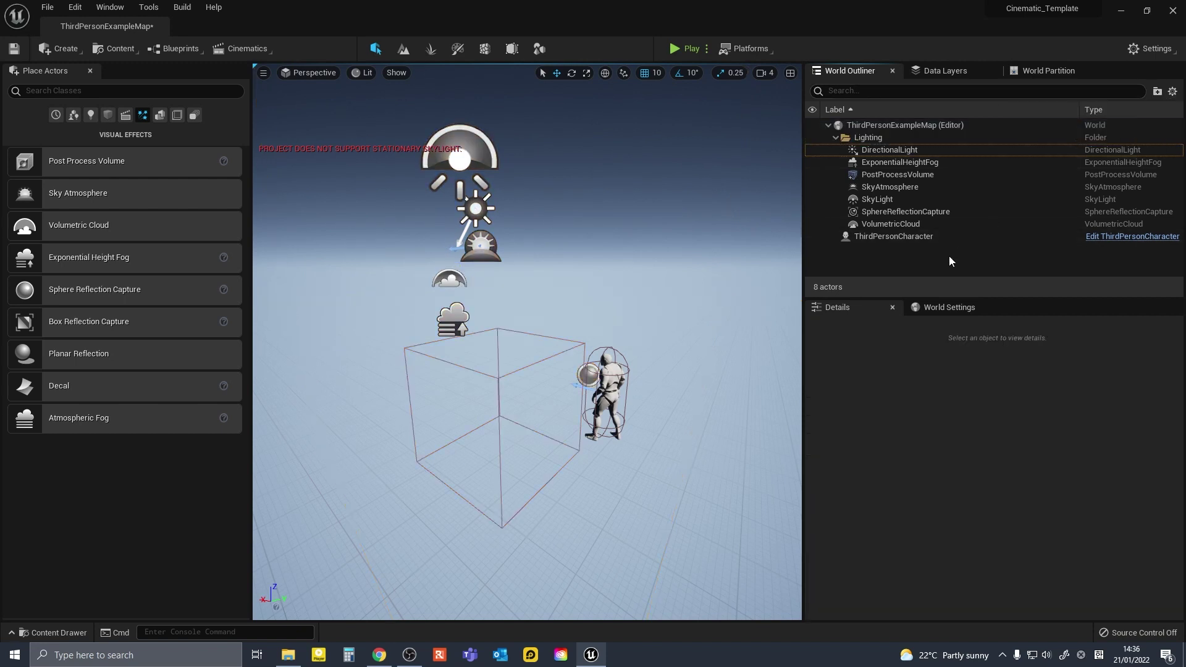
Create a new landscape with a section size of 15×15 quads and leave landscape editing.
left_click(90, 72)
left_click(117, 50)
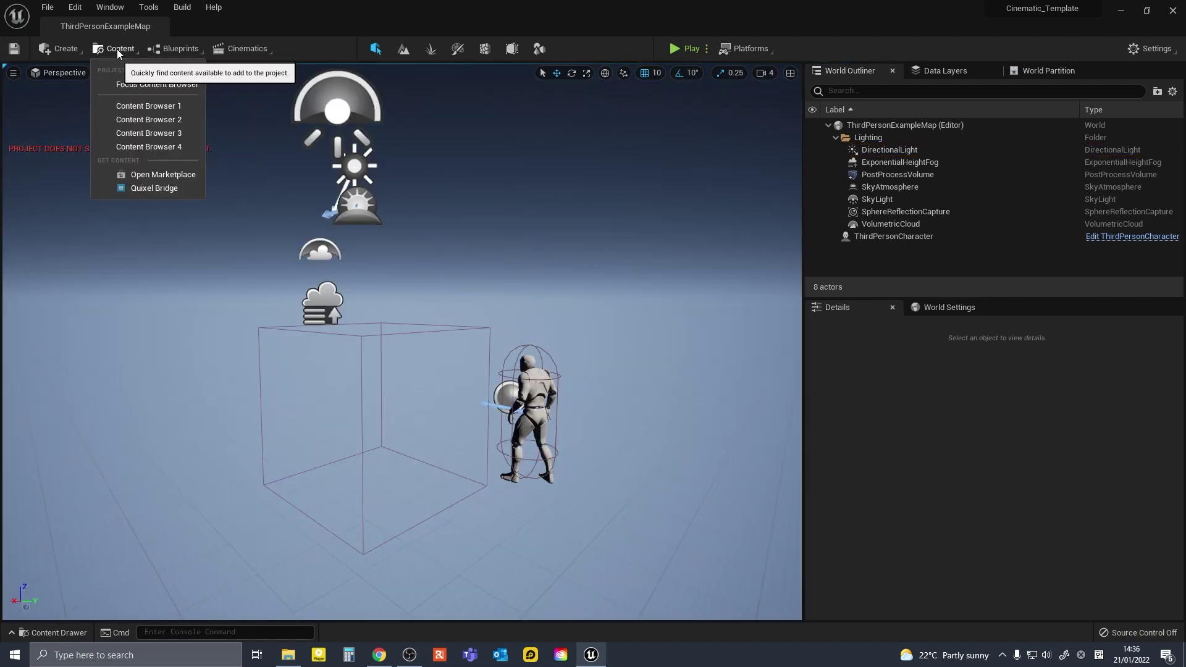
left_click(402, 49)
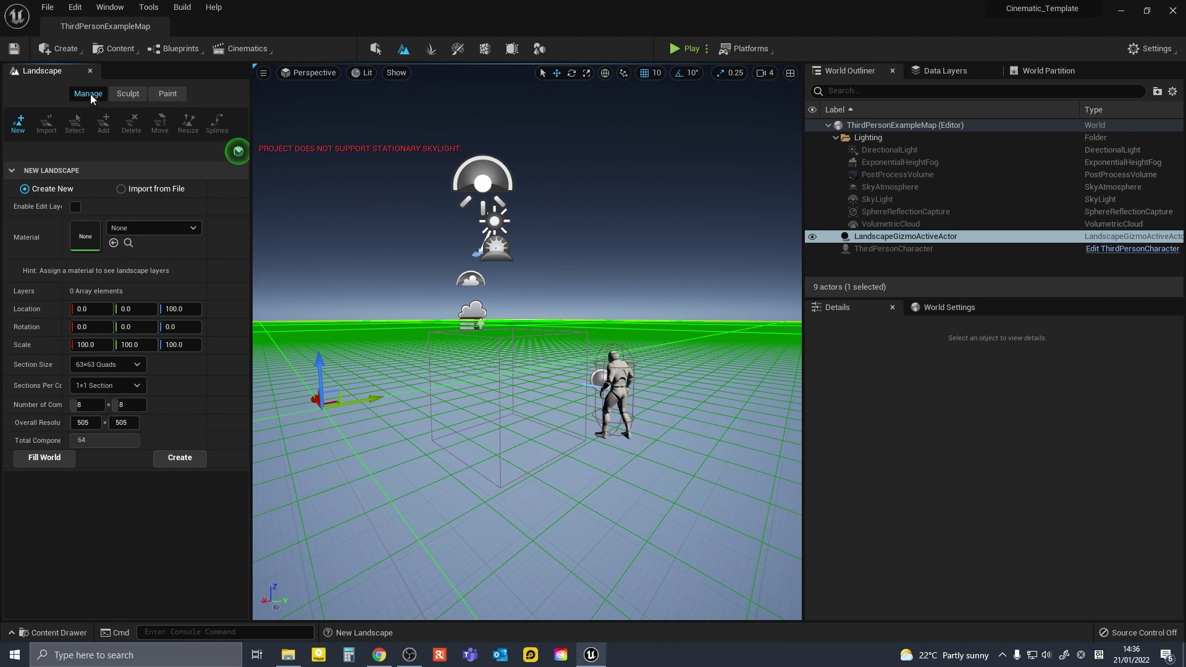
left_click(107, 365)
left_click(109, 397)
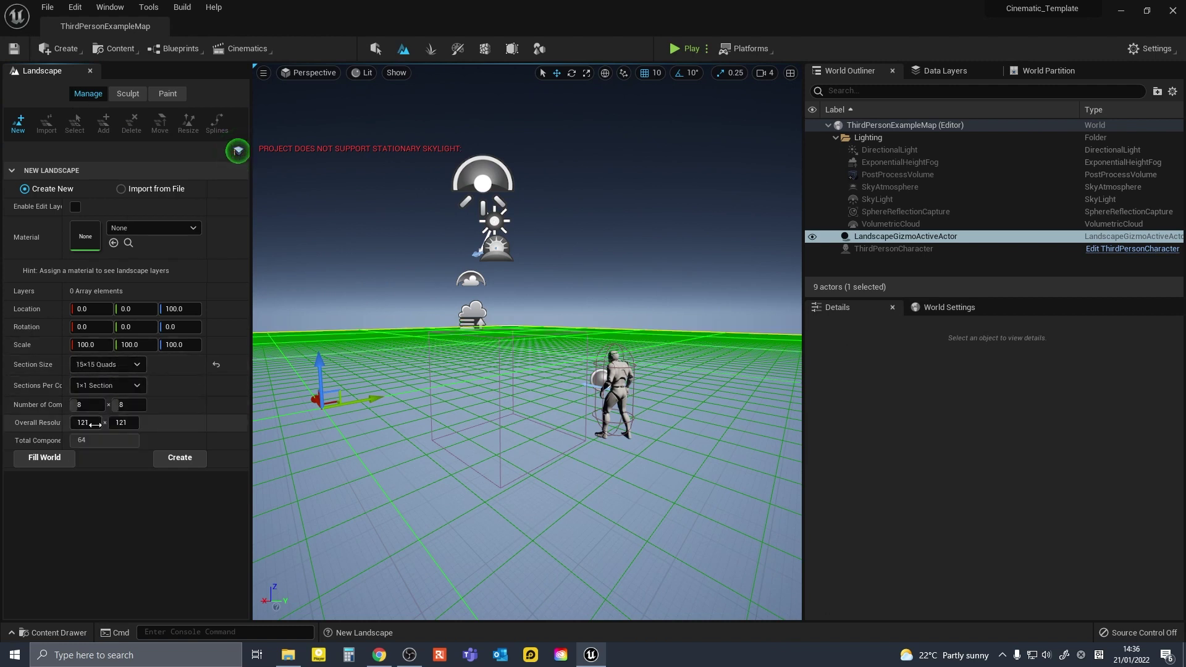
left_click(179, 458)
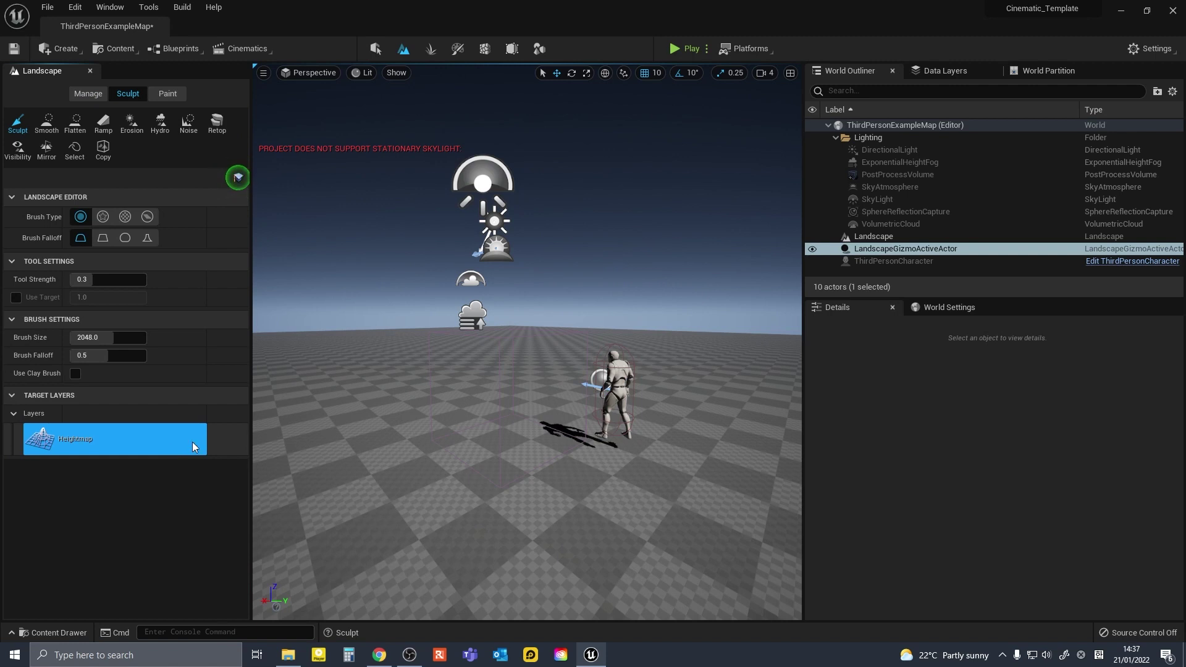
left_click(91, 75)
Lower the third-person character slightly onto the landscape surface.
right_click_drag(262, 361, 323, 364)
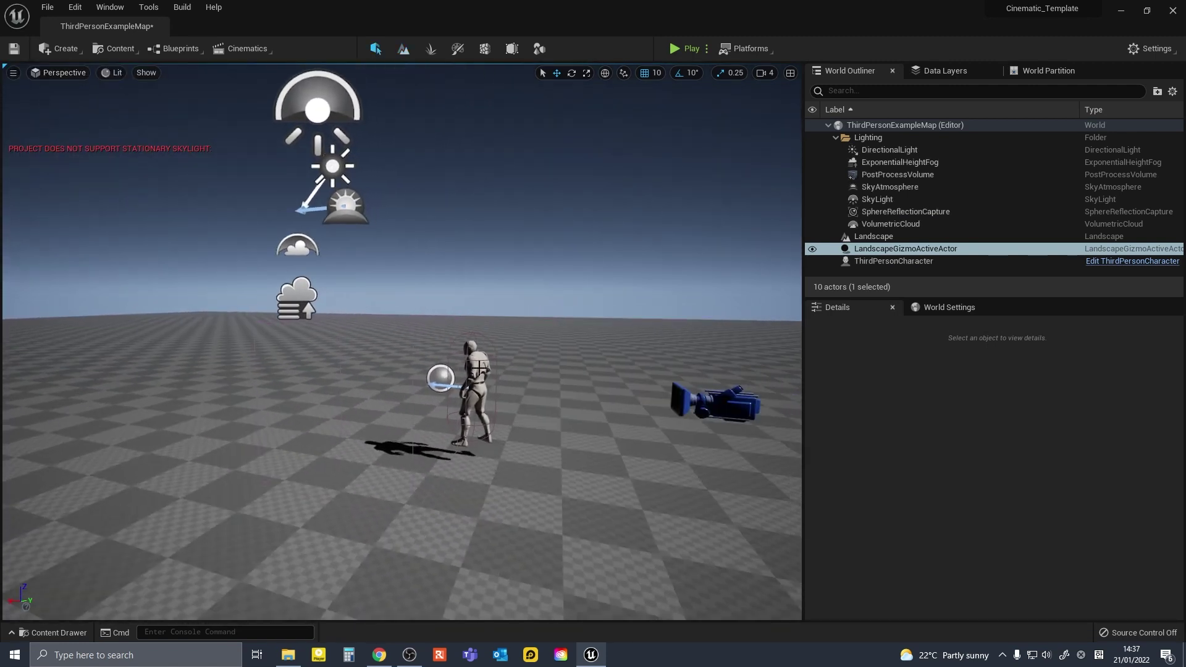
left_click(481, 369)
left_click_drag(473, 351, 477, 369)
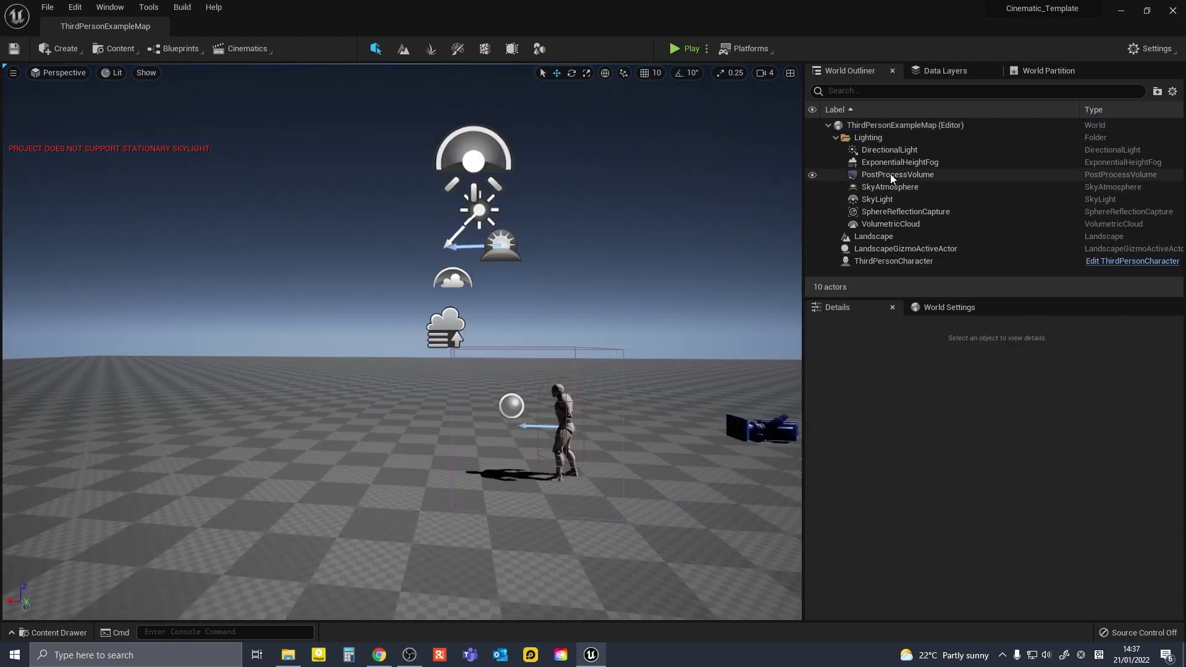
Enable the Post Process Volume's Min EV100 and Max EV100 exposure overrides and set both to 1.0.
left_click(892, 175)
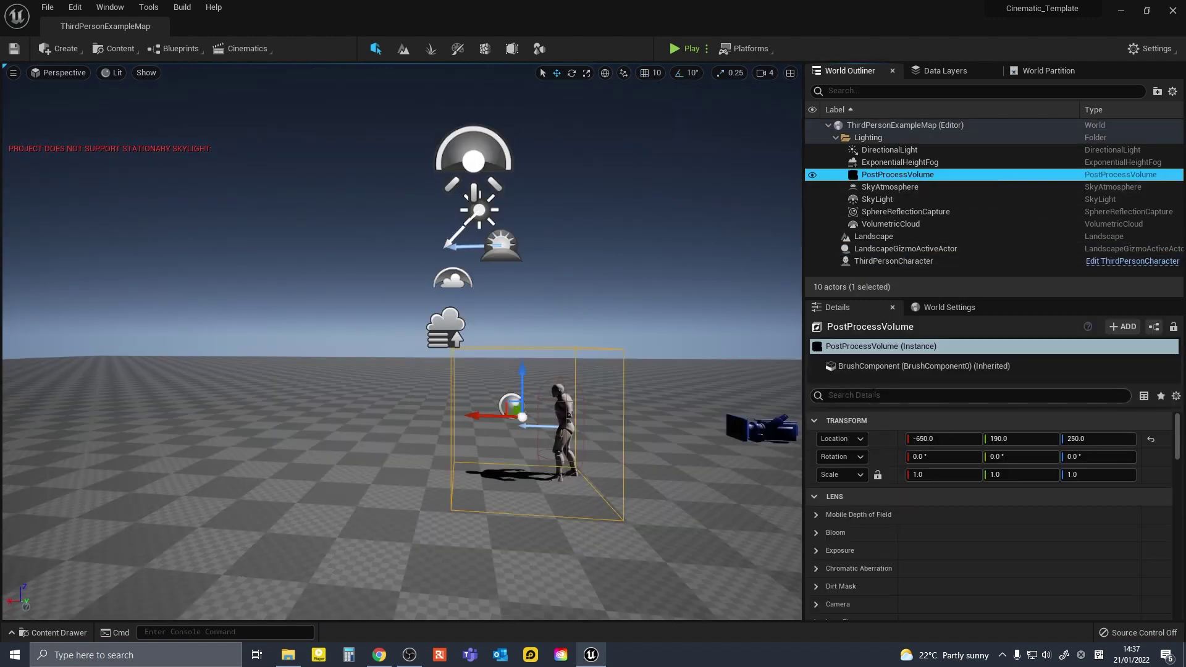
left_click(874, 394)
type("ex")
type("posre")
key("BackSpace")
key("BackSpace")
key("BackSpace")
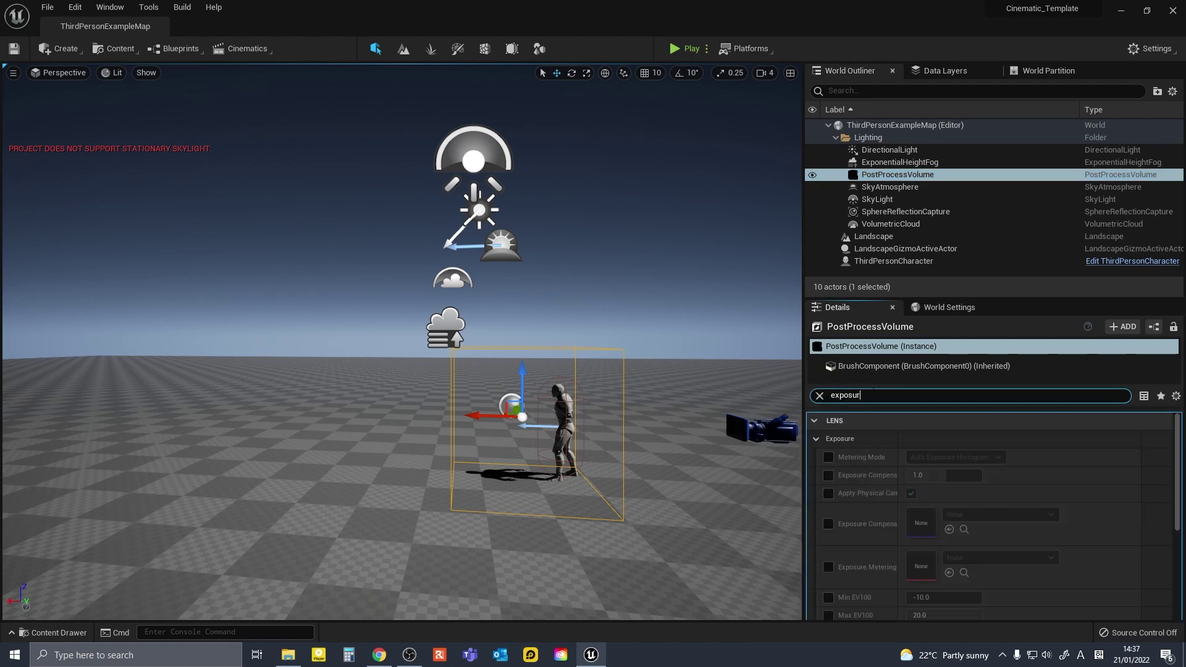
scroll(850, 518, "down", 4)
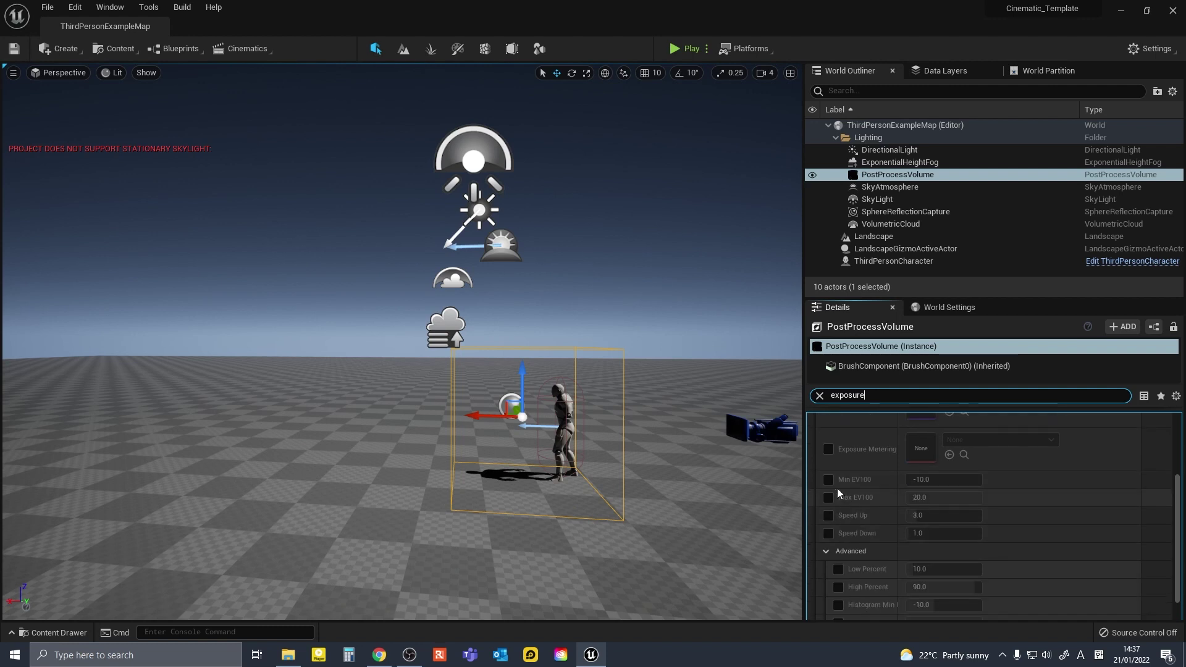
left_click(828, 480)
left_click(828, 497)
left_click(939, 480)
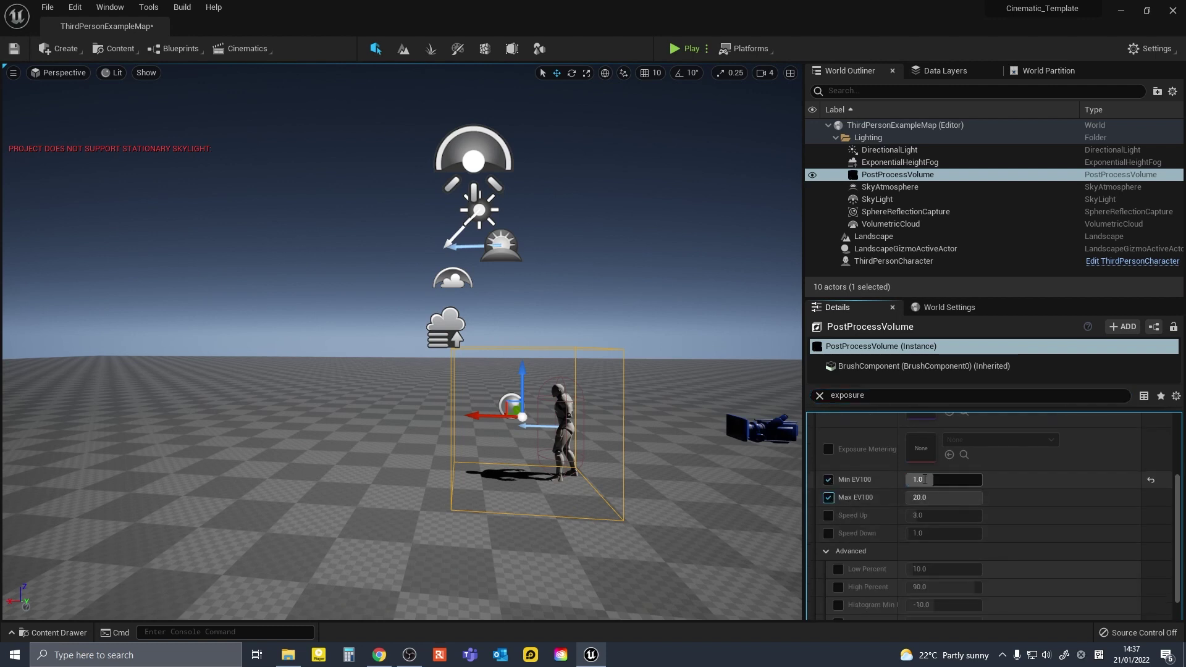
key("Tab")
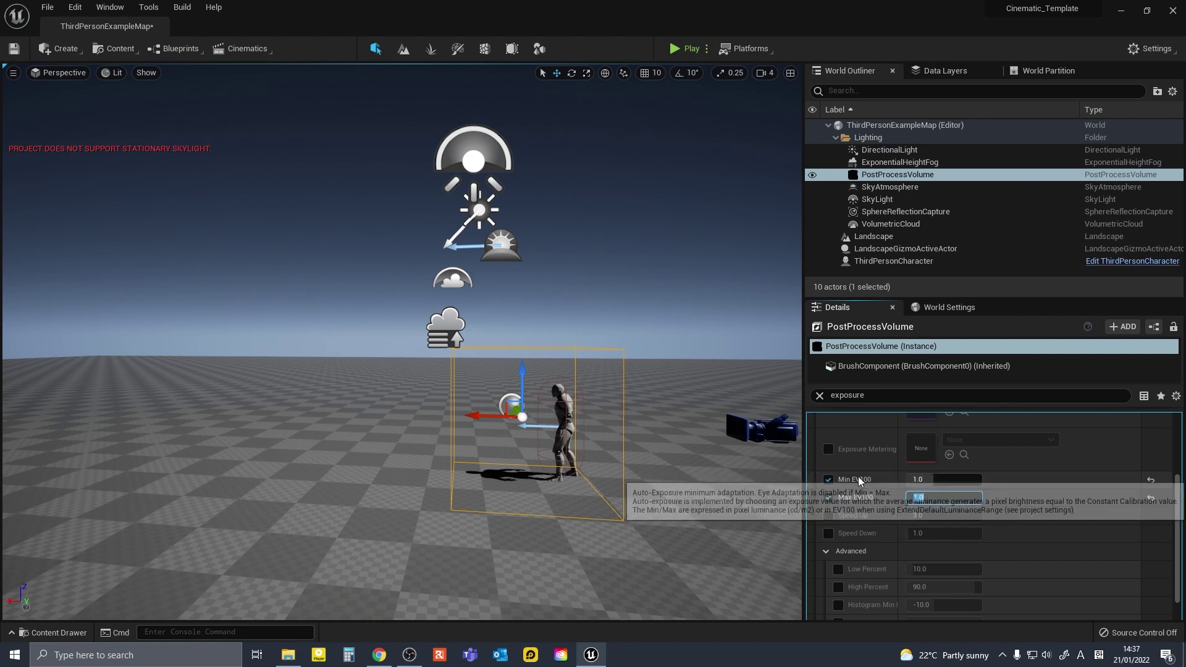
Enable Infinite Extent (Unbound) on the Post Process Volume, clear the property filter and save the level.
left_click_drag(880, 396, 716, 396)
type("bounds")
key("BackSpace")
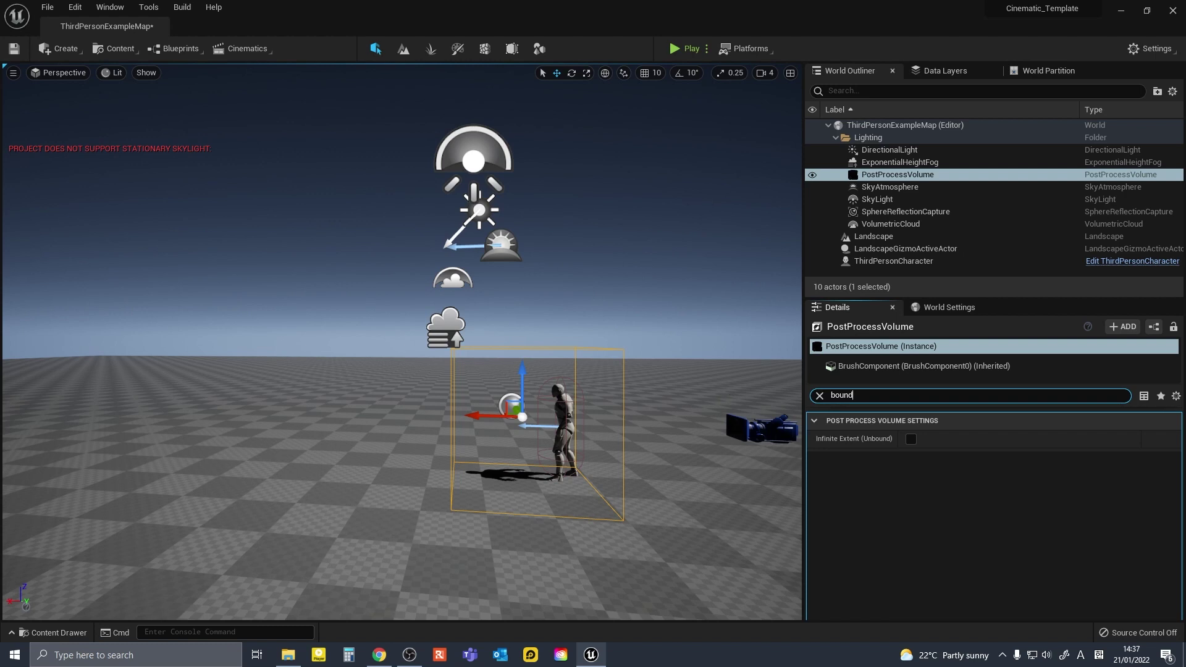
left_click(910, 439)
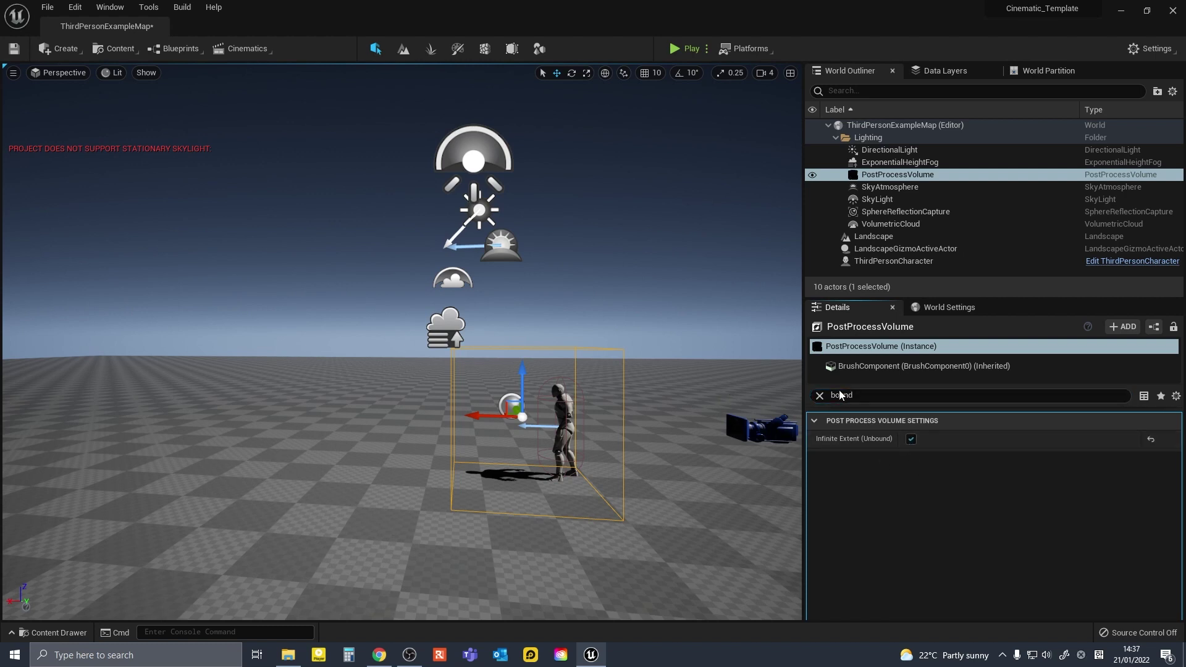
left_click(820, 396)
left_click(672, 318)
key("ctrl+s")
Set the Directional Light's Source Angle to 4.0.
key("w")
right_click_drag(672, 319, 729, 304)
key("d")
left_click(892, 150)
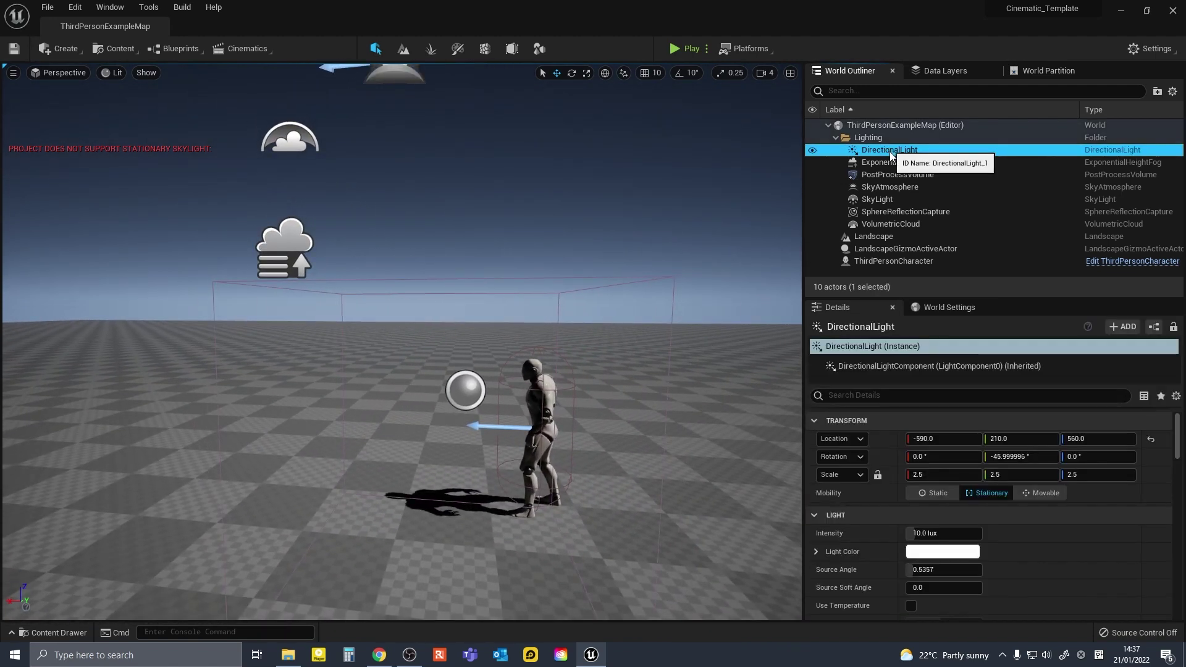
scroll(888, 456, "down", 3)
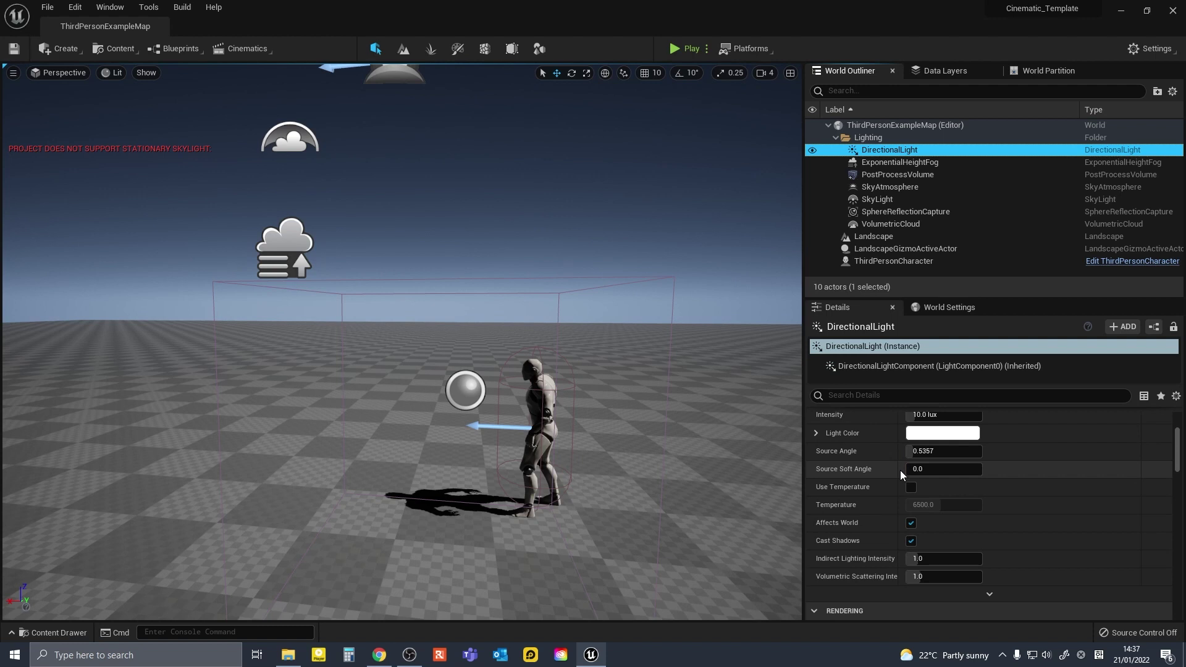
scroll(899, 470, "down", 2)
scroll(899, 472, "up", 1)
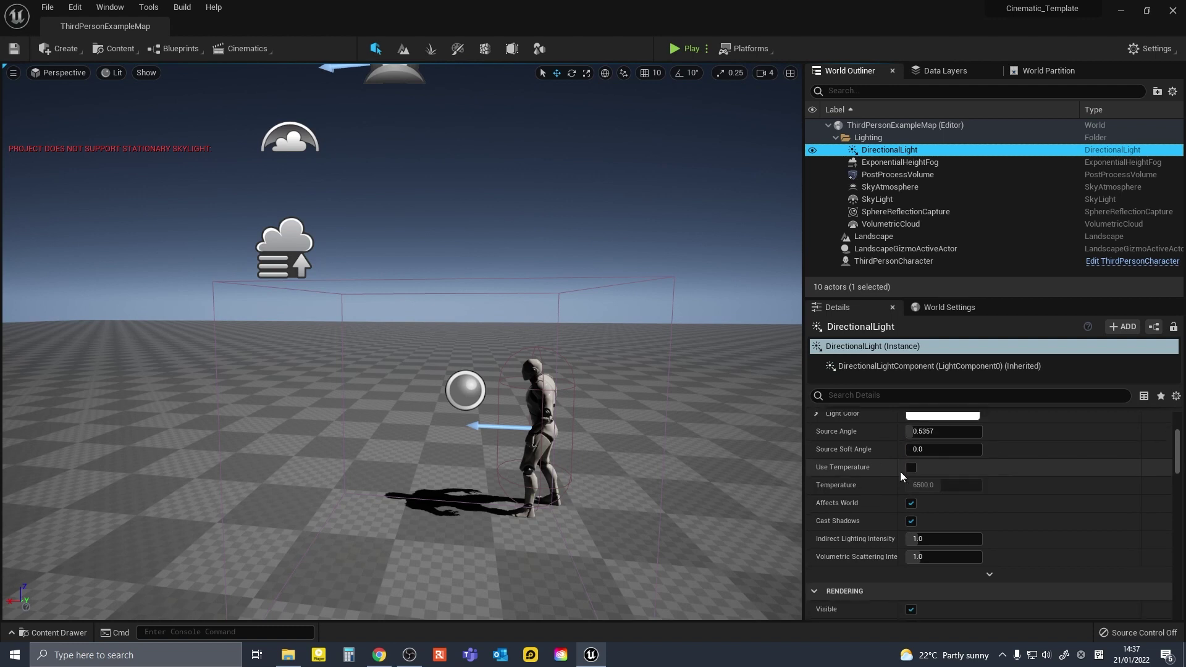
left_click(922, 431)
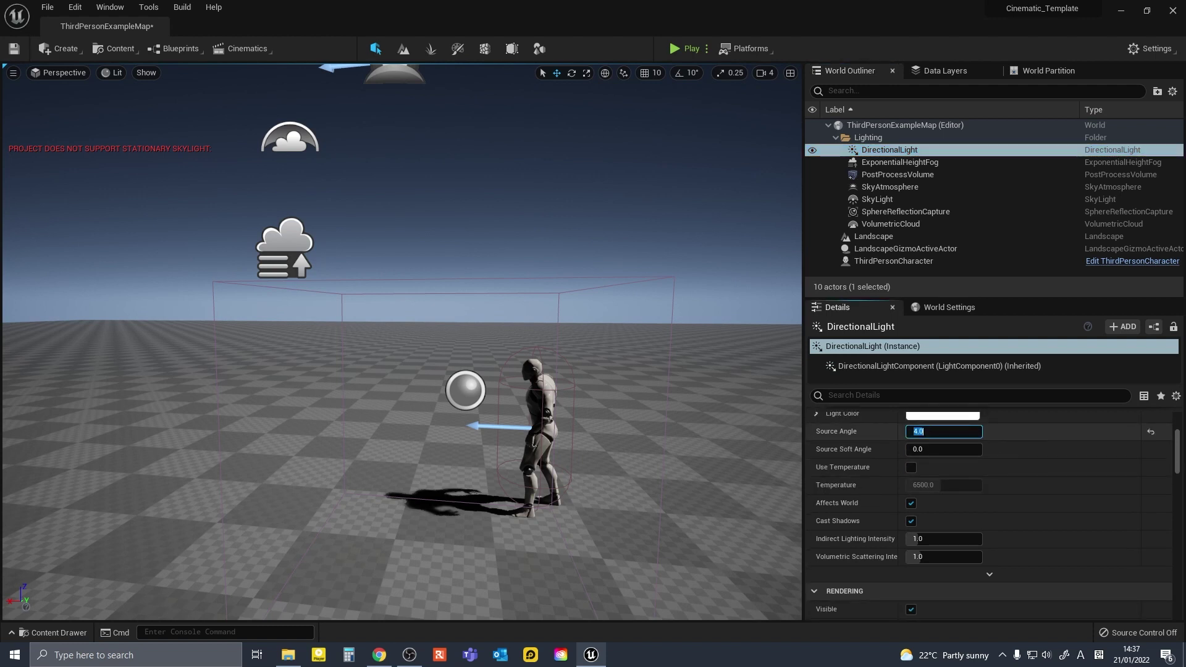
Examine the character's shadow up close, try another Source Angle on the Directional Light and set it back to 4.0.
key("w")
mouse_move(624, 396)
right_mouse_down()
mouse_move(624, 442)
mouse_move(620, 392)
mouse_move(633, 386)
right_mouse_up()
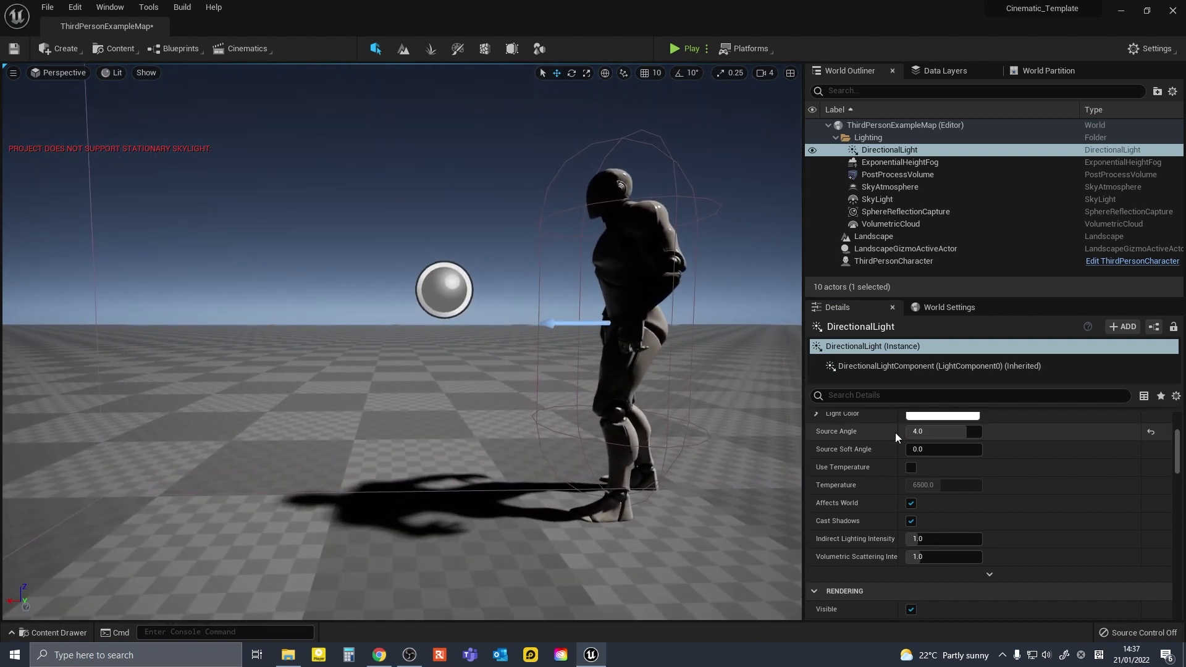
left_click_drag(926, 431, 964, 431)
left_click(931, 432)
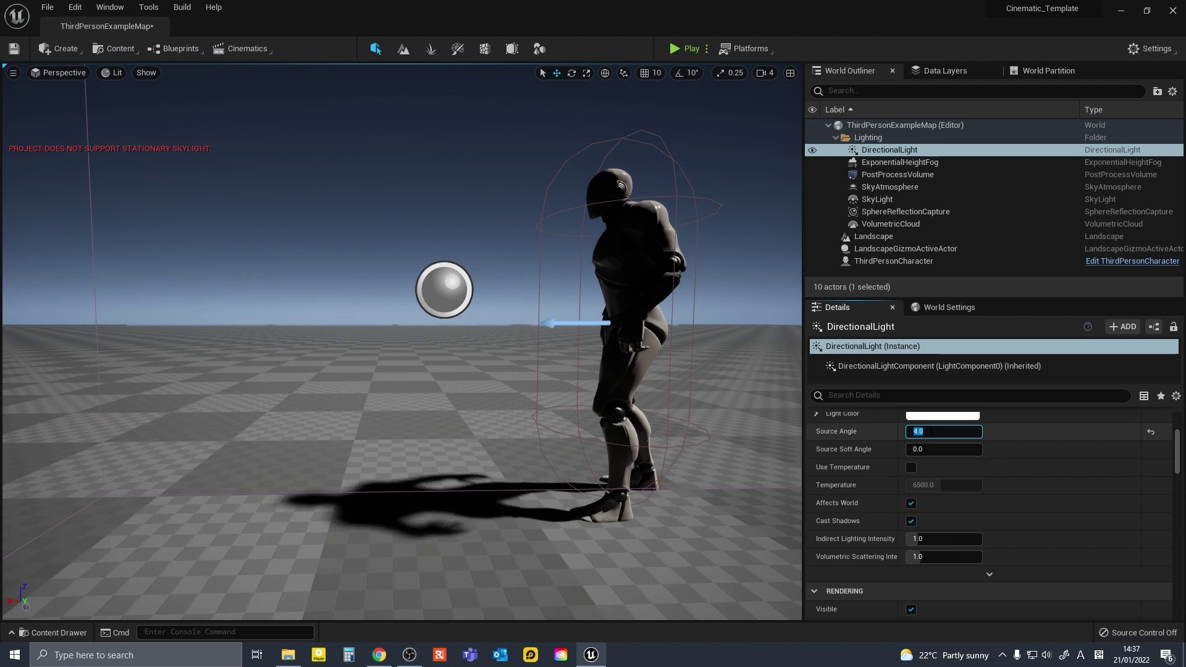
scroll(995, 473, "down", 2)
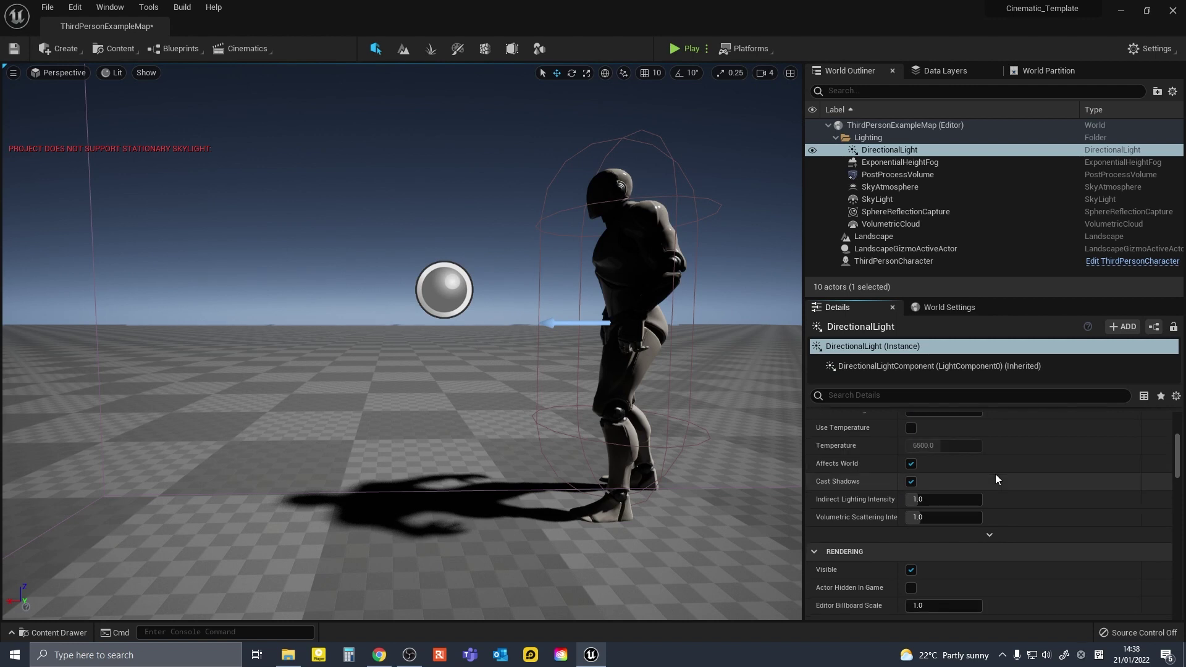
Add a cube near the third-person character and scale it up into a tall wall in front of it.
left_click(59, 48)
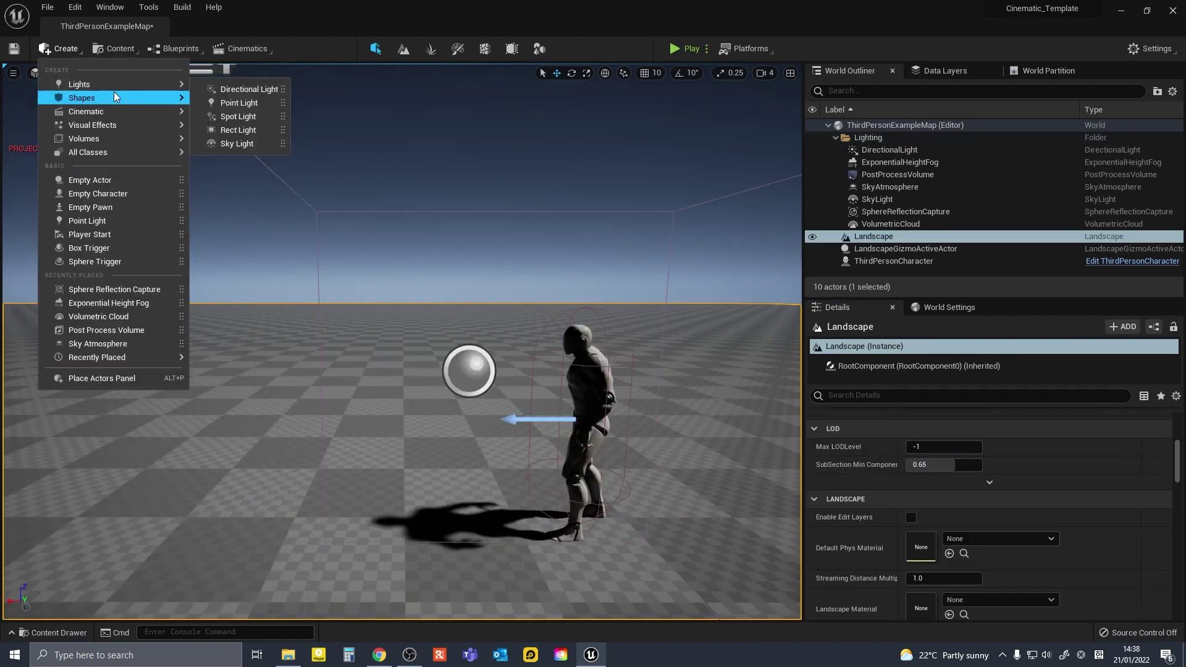
mouse_move(81, 103)
left_click(224, 104)
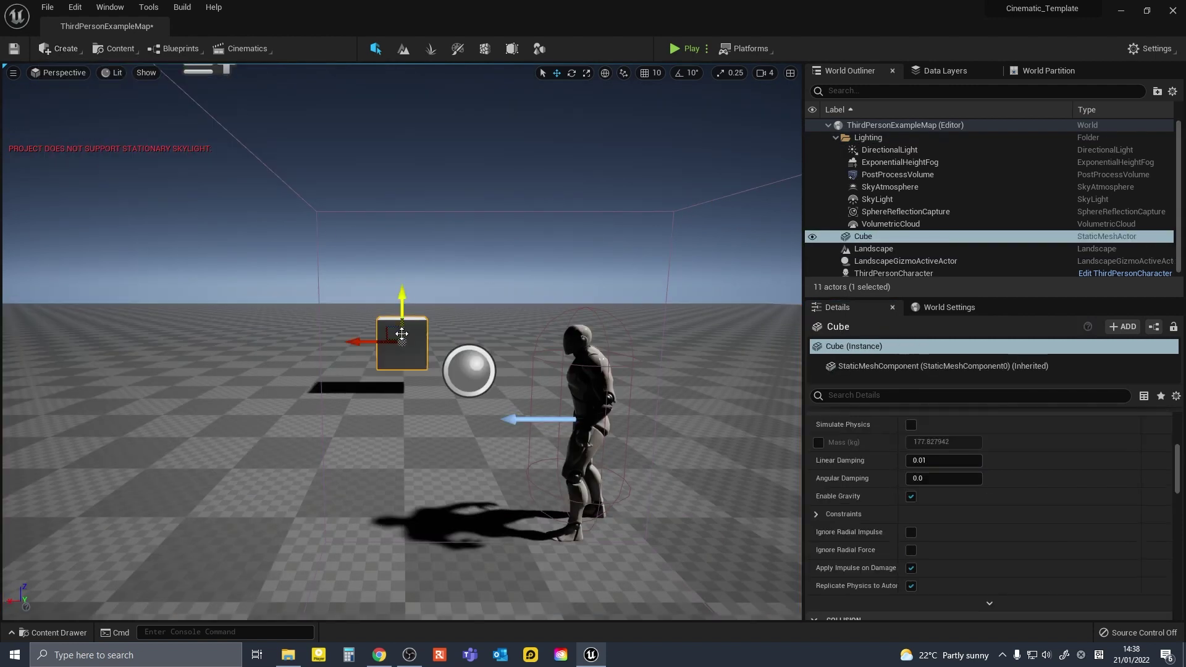
right_click_drag(401, 334, 491, 361)
left_click_drag(229, 284, 378, 343)
key("space")
key("space")
left_click_drag(403, 305, 405, 247)
left_click(409, 209)
right_click_drag(409, 209, 293, 153)
Hide and show the cube wall to compare how its bounced light affects the character.
left_click(817, 236)
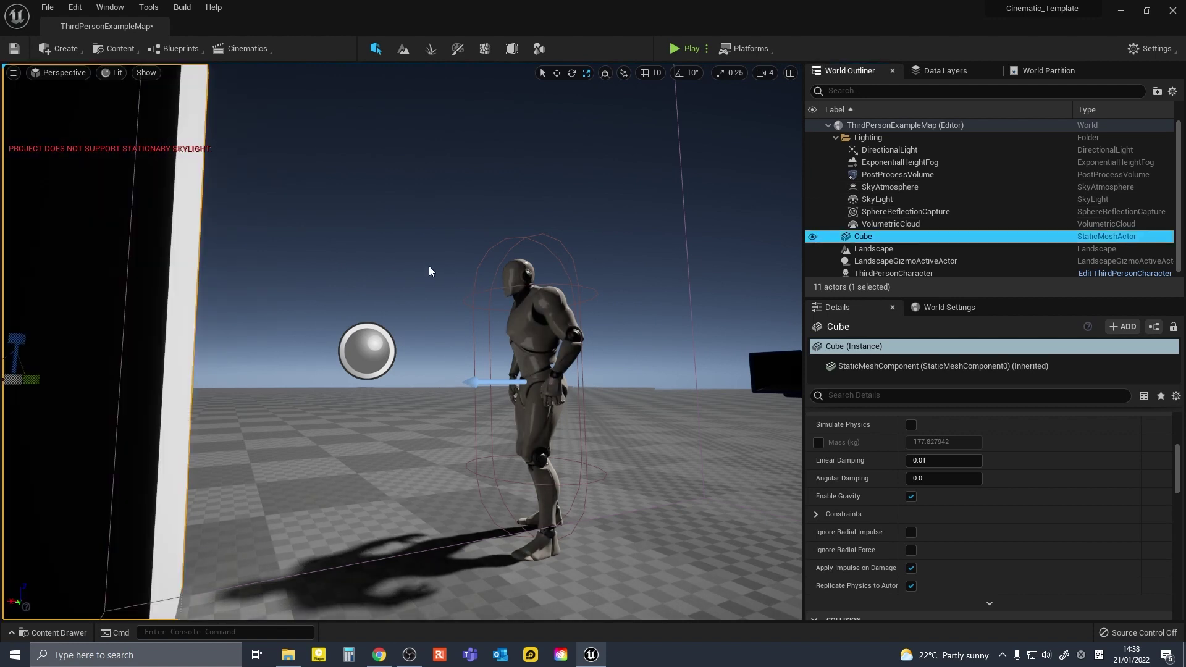
left_click(812, 237)
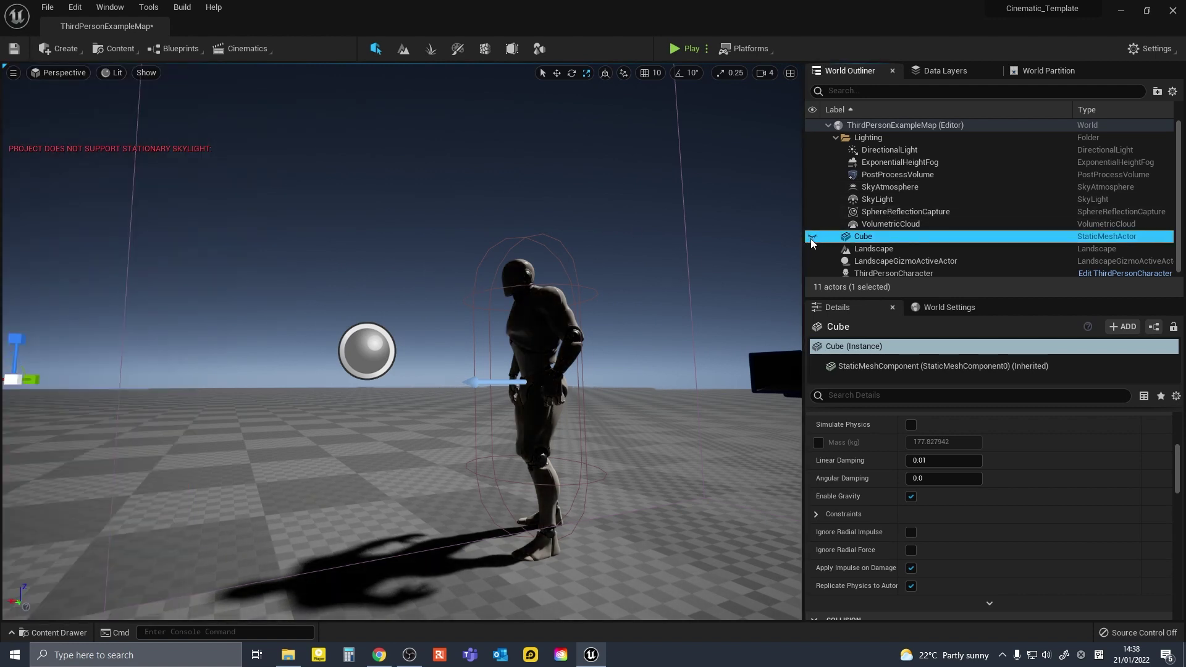
left_click(812, 237)
Set the Directional Light's Indirect Lighting Intensity to 3.0.
left_click(872, 151)
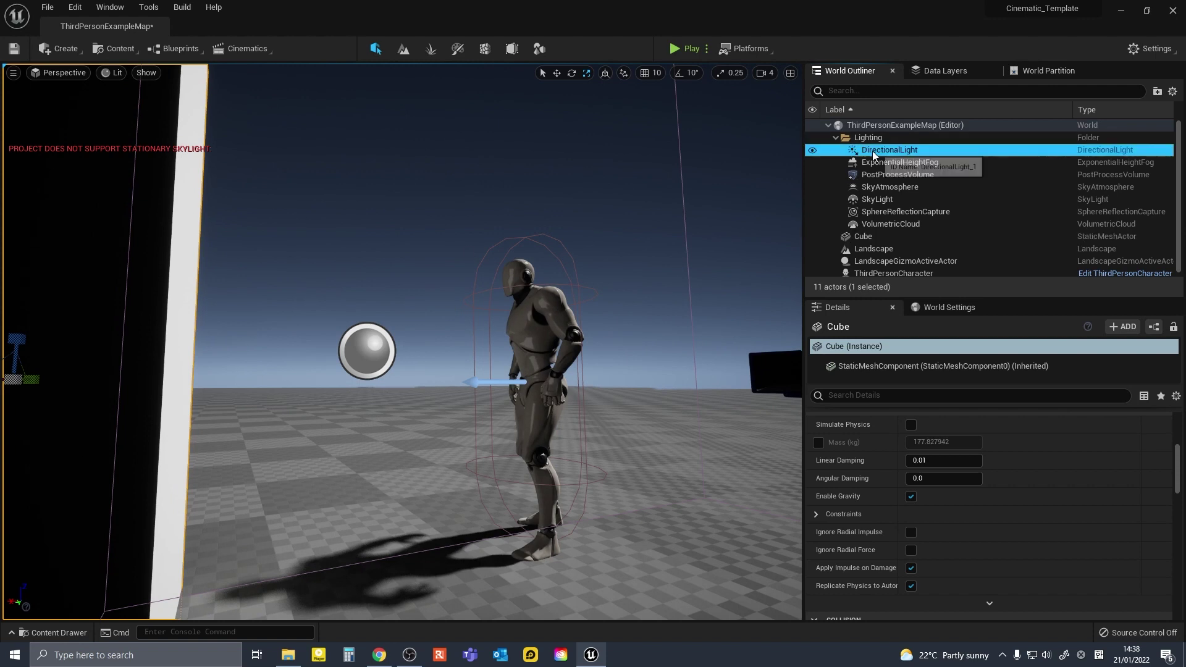
left_click_drag(930, 460, 960, 460)
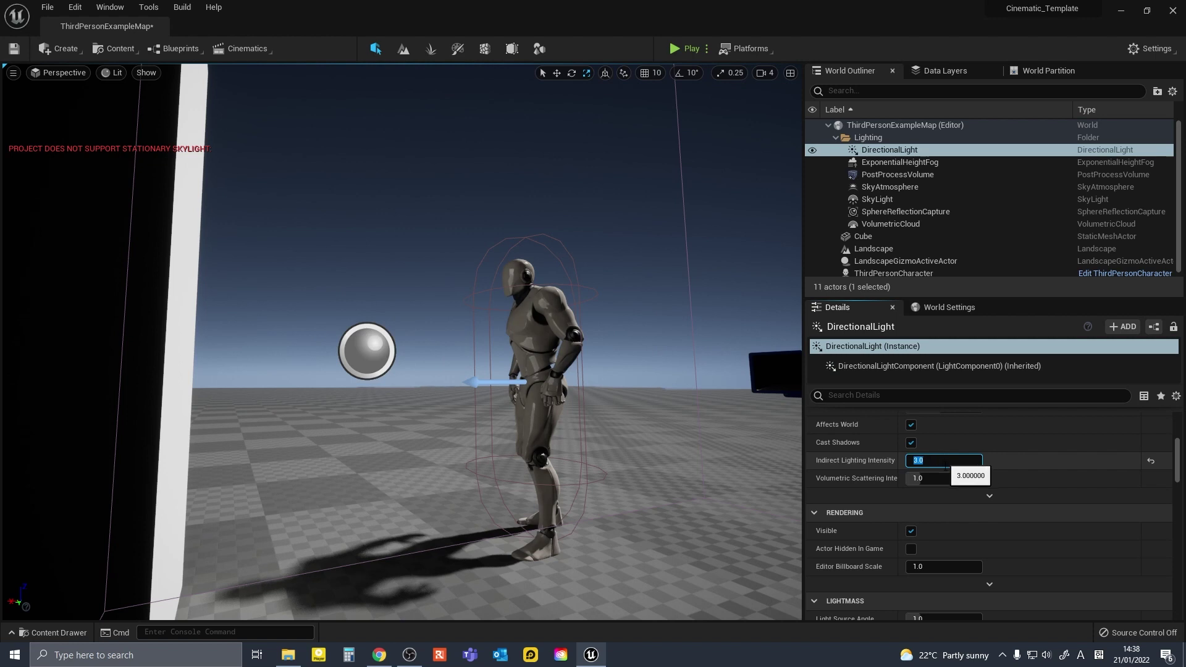
Enable Light Shaft Occlusion and Light Shaft Bloom on the Directional Light and set Bloom Max Brightness to 3.0.
left_click(926, 493)
scroll(919, 491, "down", 10)
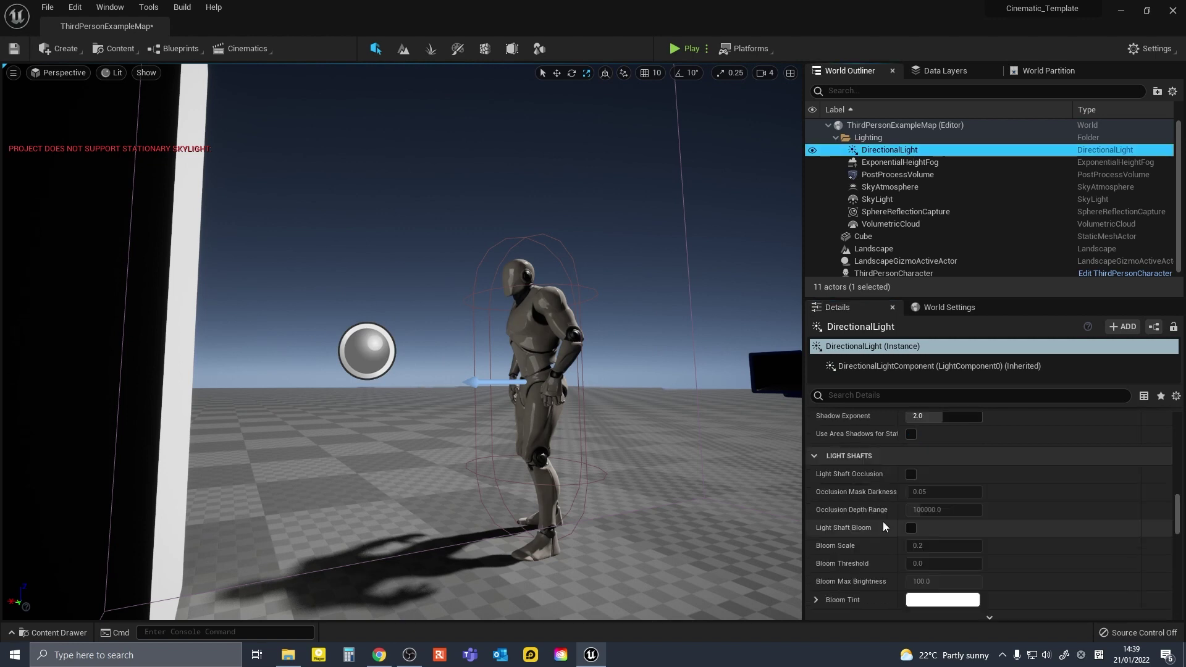
right_click_drag(642, 396, 717, 465)
left_click(911, 528)
left_click_drag(936, 581, 928, 581)
left_click(928, 581)
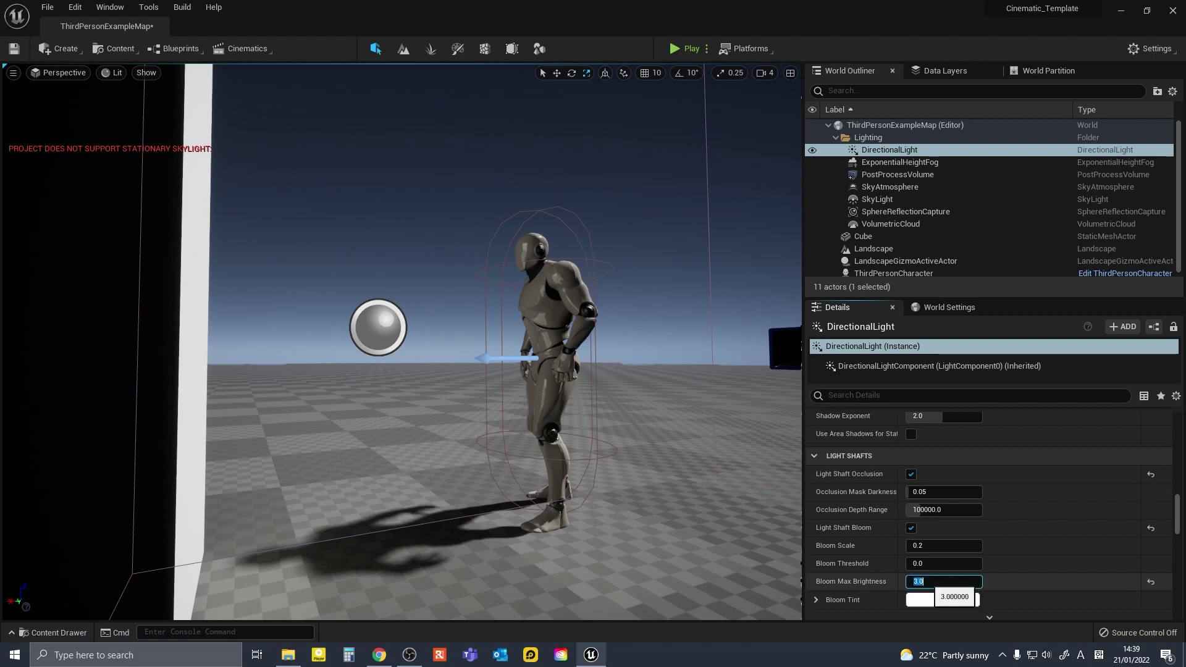
Set the Directional Light's ray tracing Shadow Source Angle Factor to 2.0.
scroll(873, 561, "down", 5)
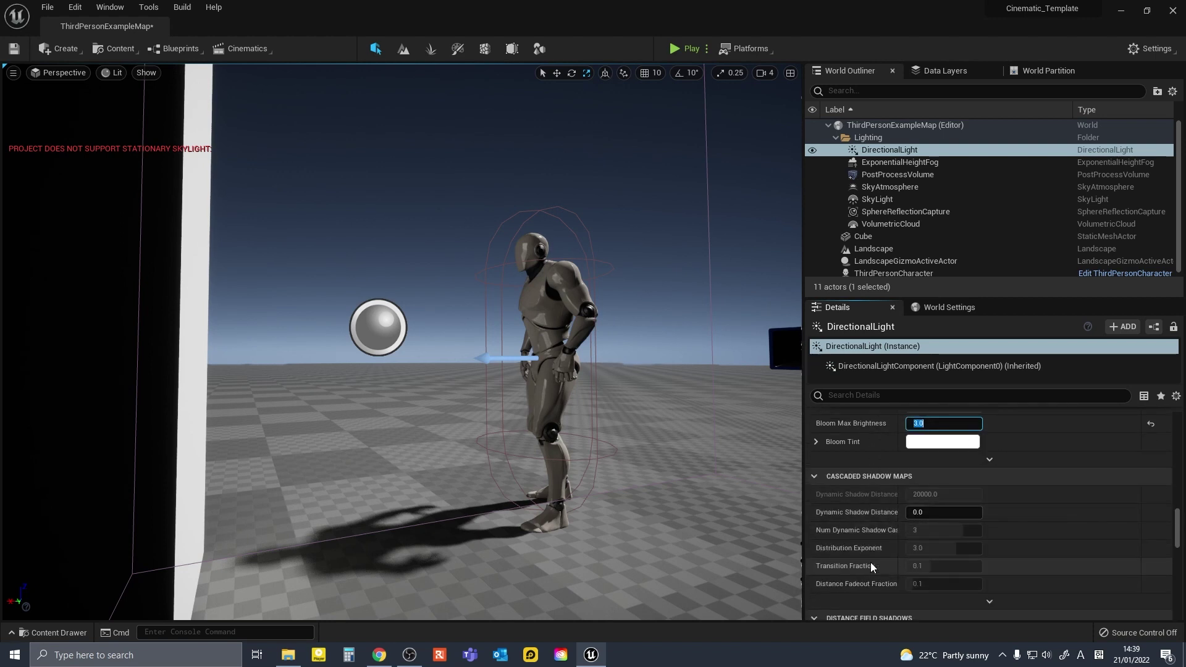
scroll(875, 555, "down", 6)
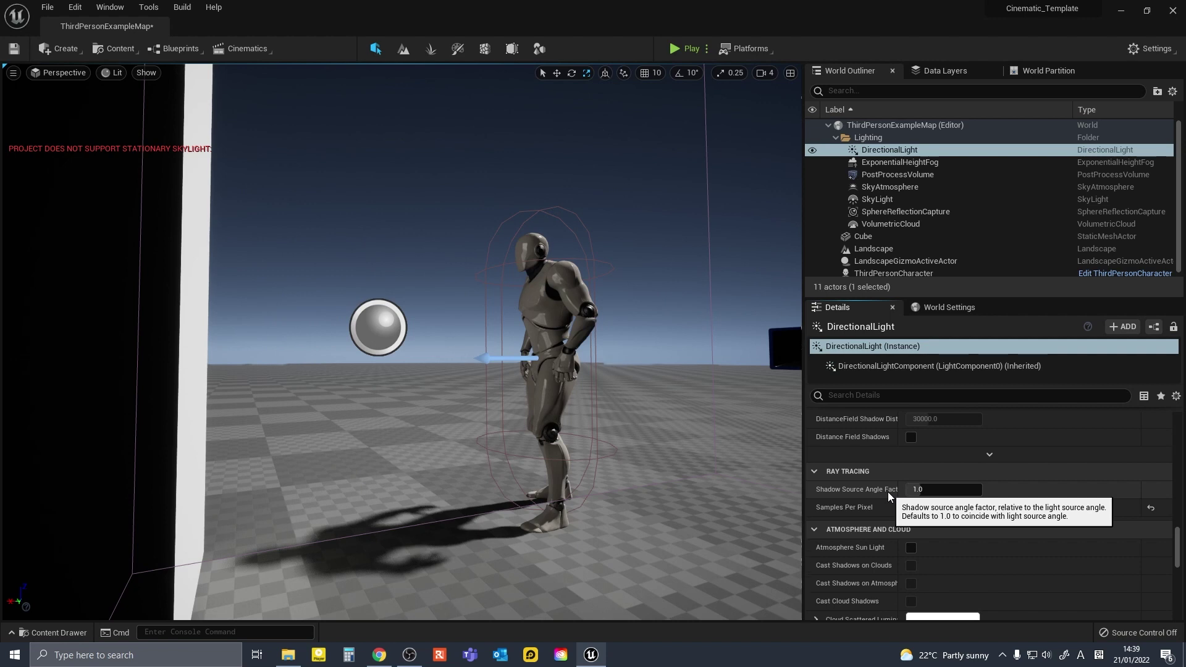
left_click(918, 490)
type("2")
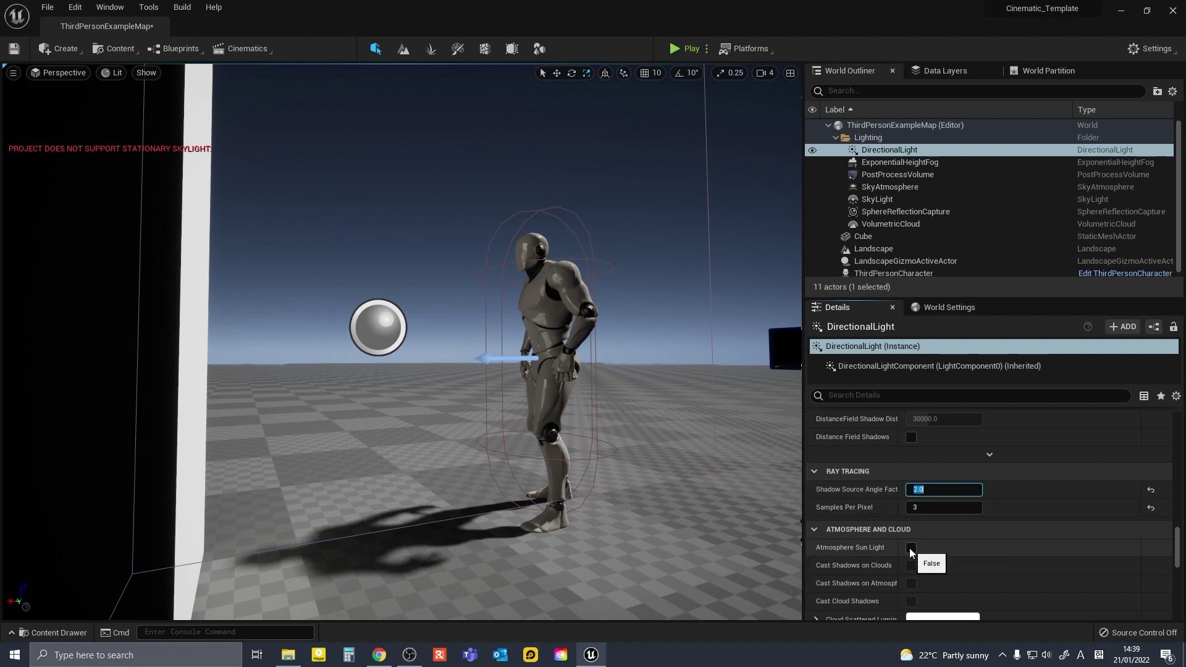
Enable Atmosphere Sun Light on the Directional Light and check the sky behind the character.
left_click(910, 549)
right_click_drag(618, 416, 549, 441)
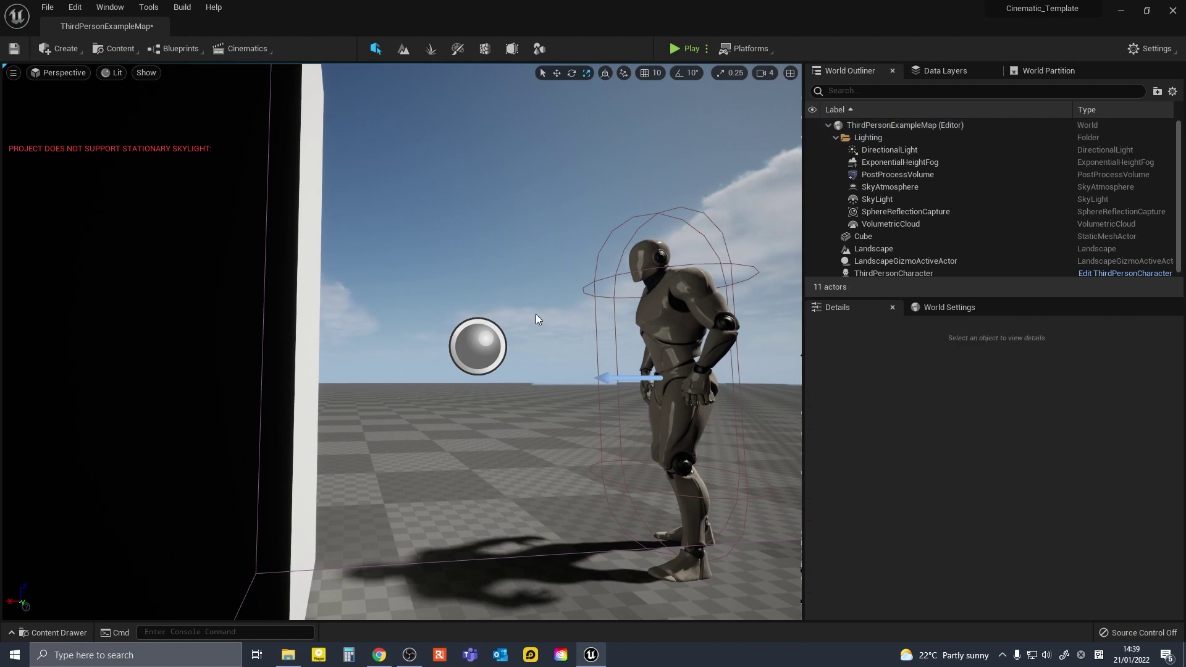
right_click_drag(550, 326, 542, 296)
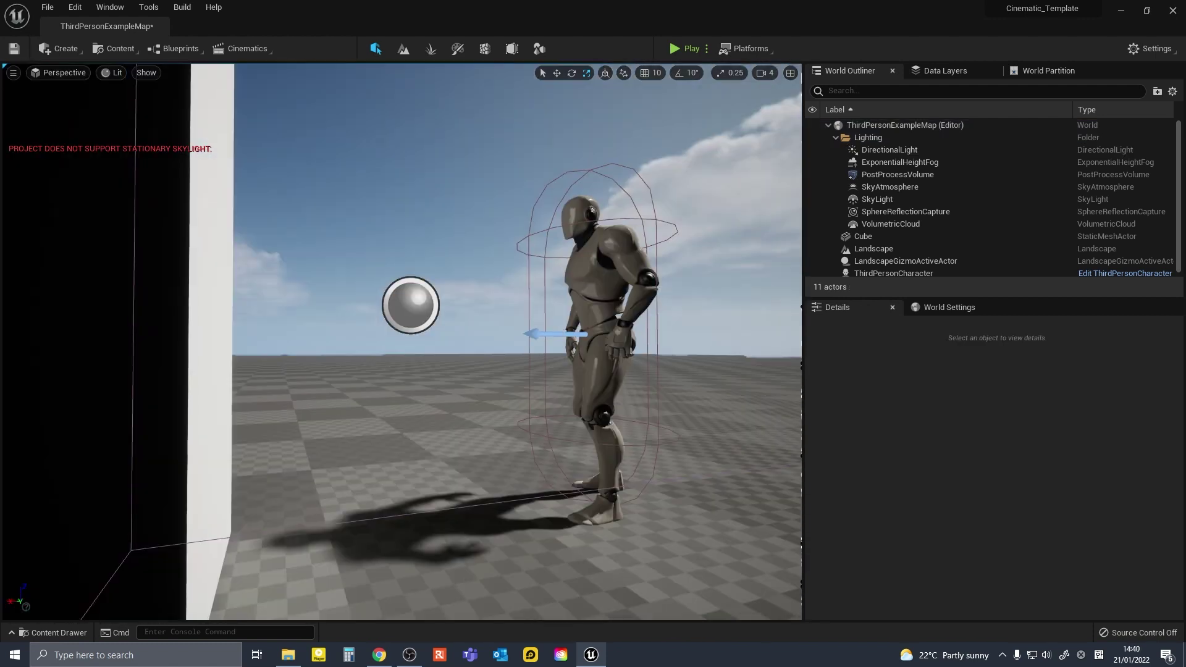
Enable Cast Shadows on Atmosphere and Cast Cloud Shadows for the Directional Light.
left_click(890, 149)
scroll(914, 482, "down", 10)
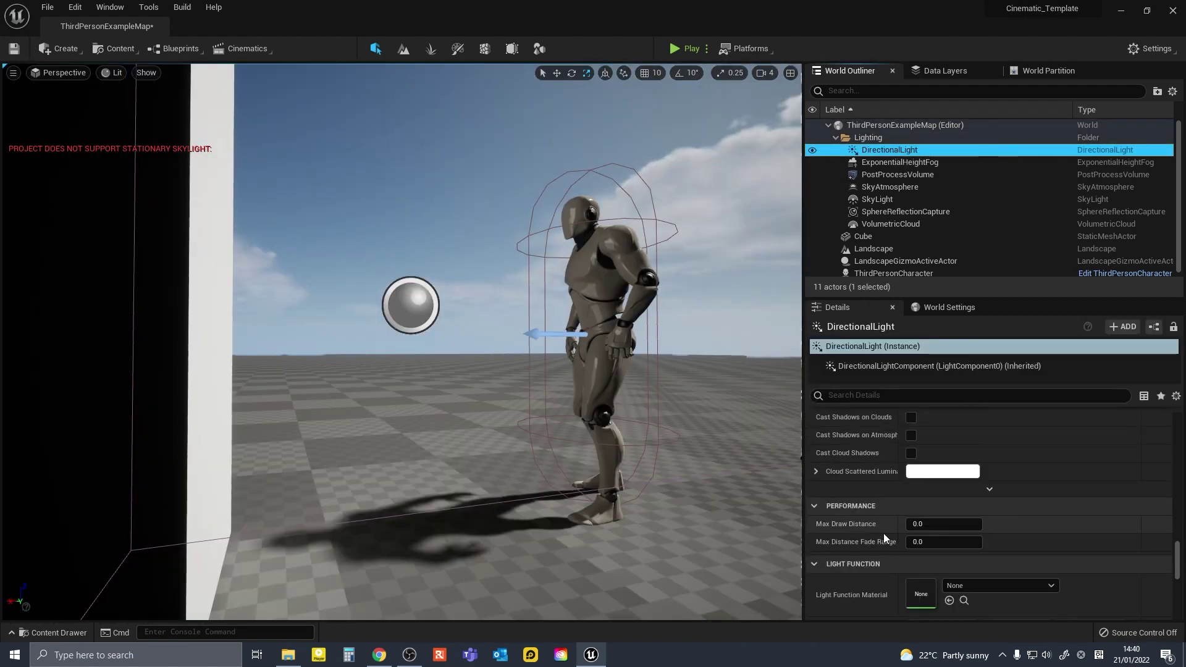
scroll(884, 532, "up", 4)
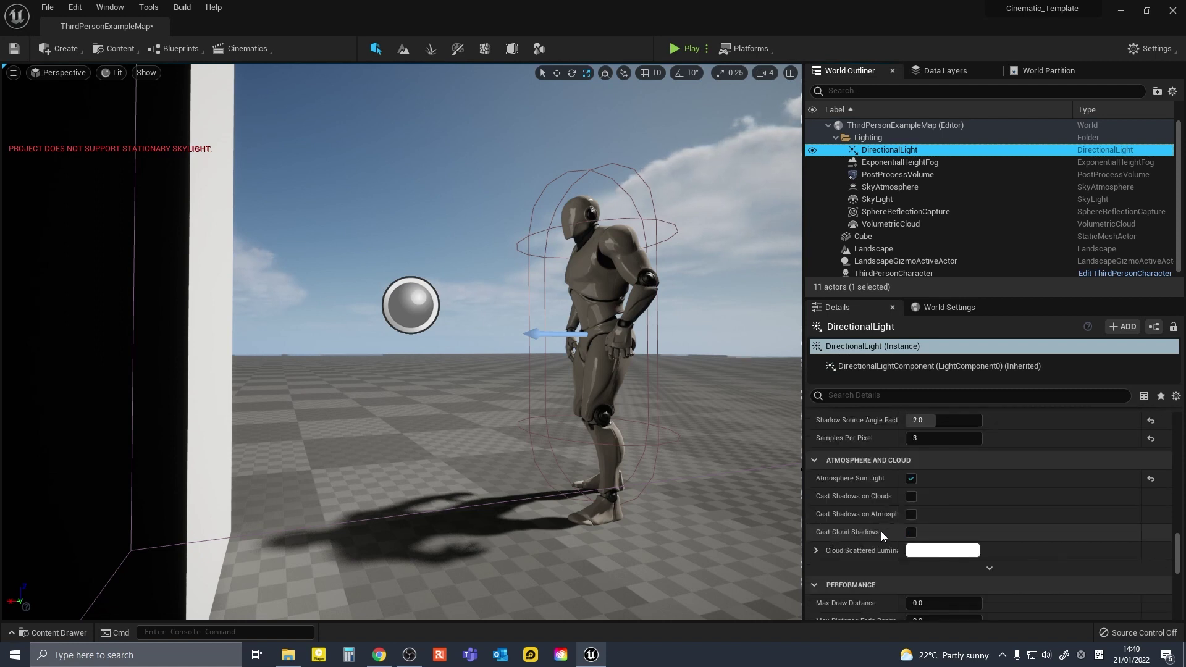
left_click(911, 515)
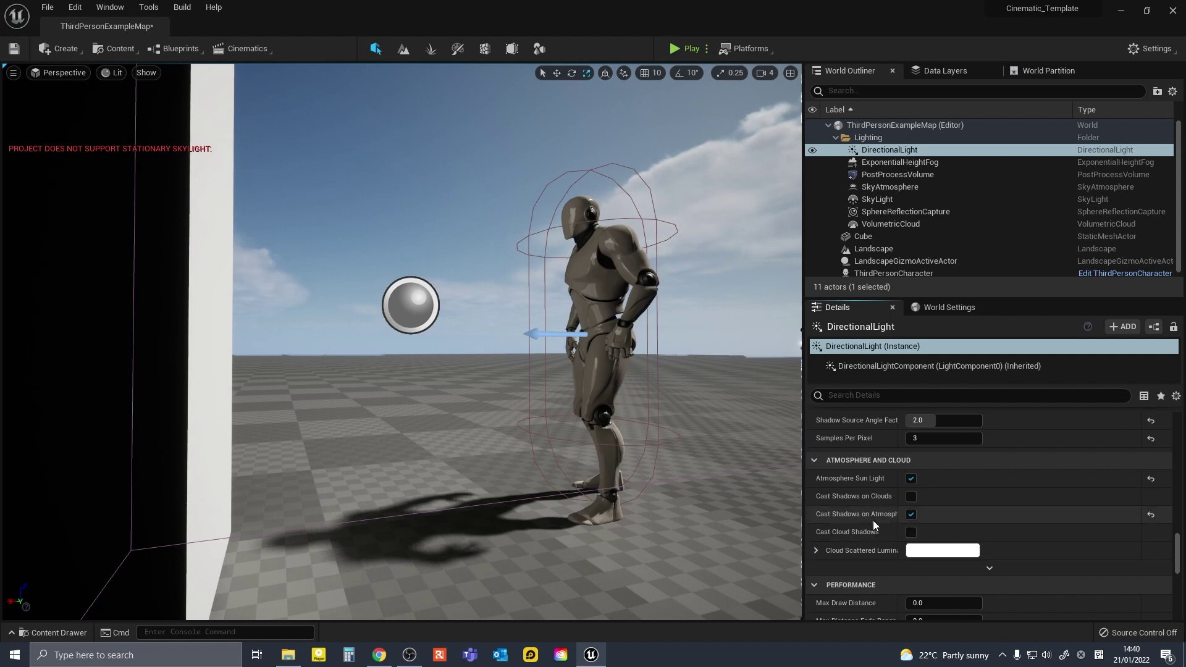
left_click(911, 532)
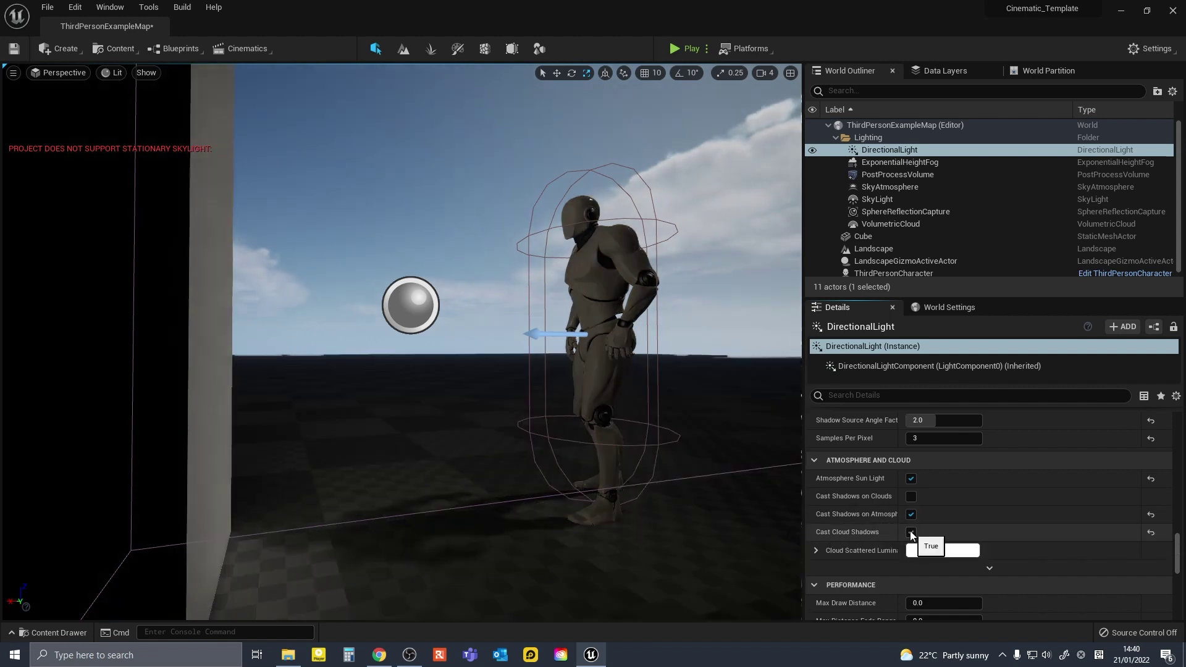
right_click_drag(576, 336, 552, 374)
Change the SkyLight's mobility to Movable.
scroll(1097, 515, "up", 10)
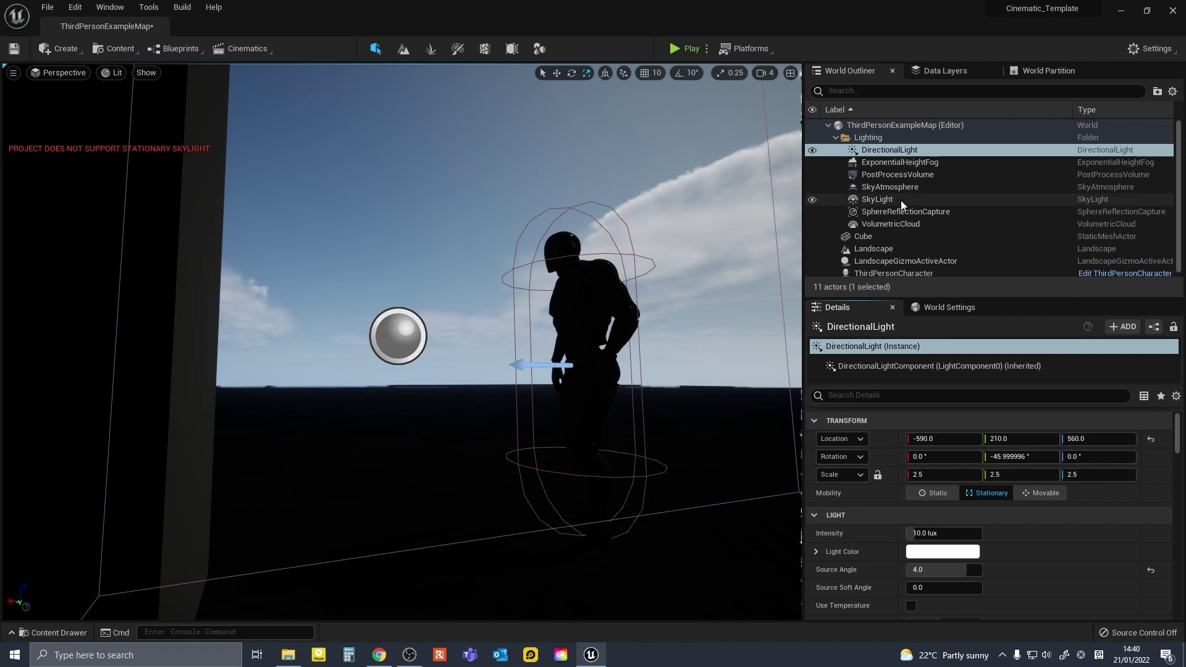
left_click(881, 201)
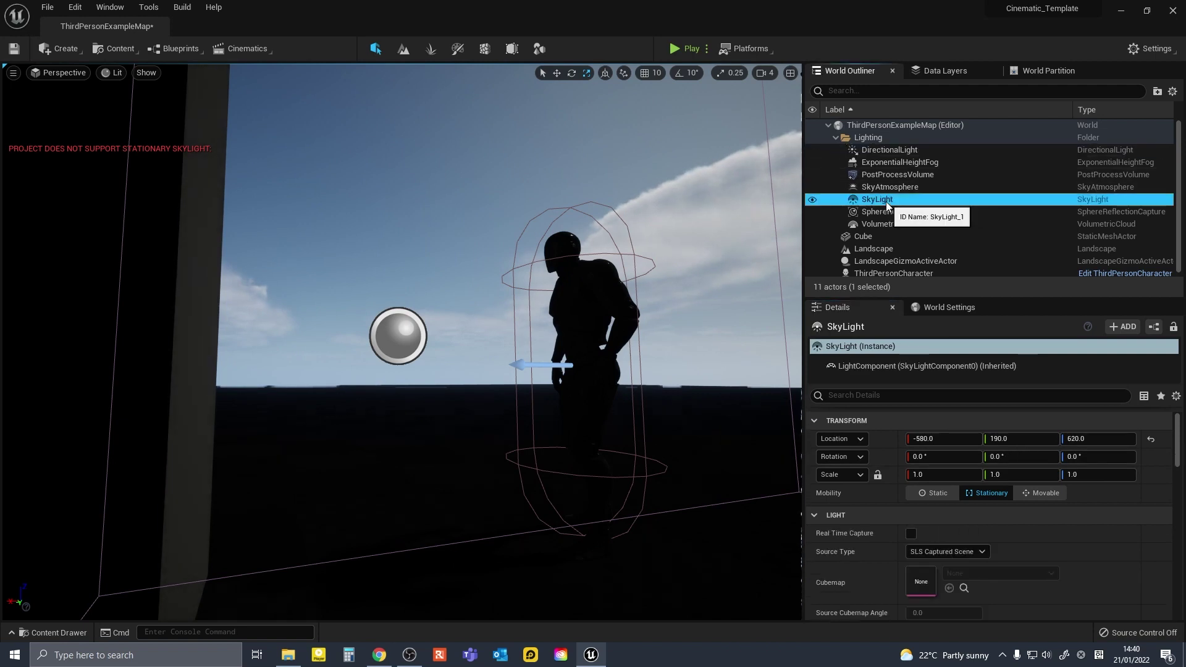
left_click_drag(886, 202, 881, 170)
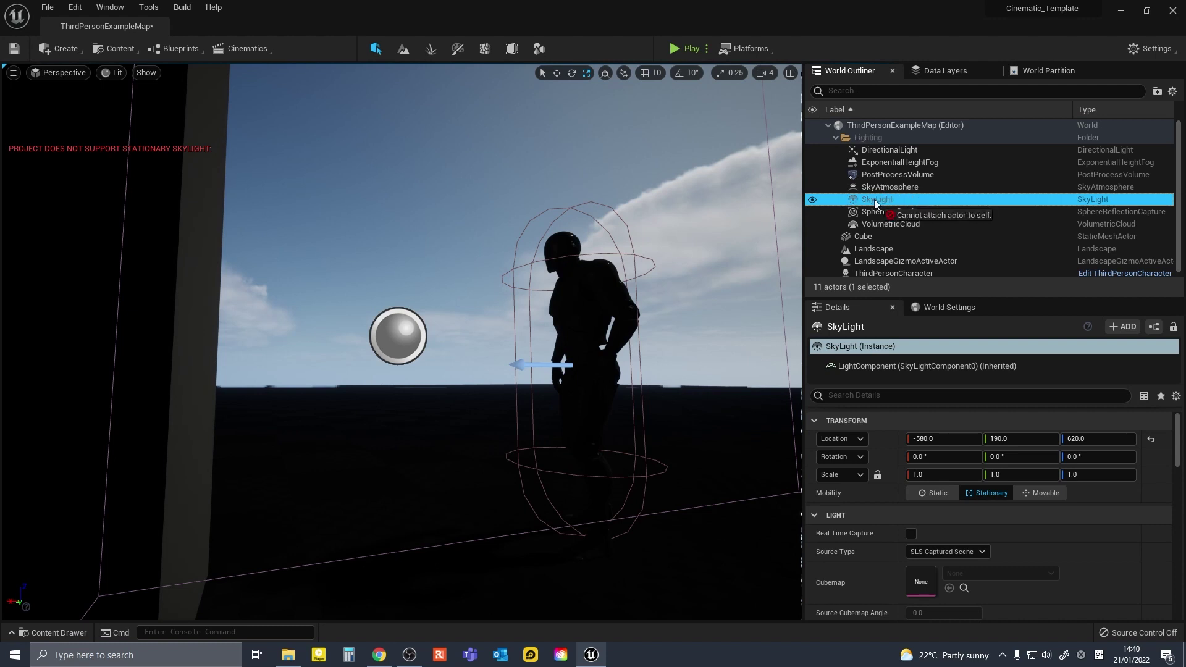
left_click(1049, 496)
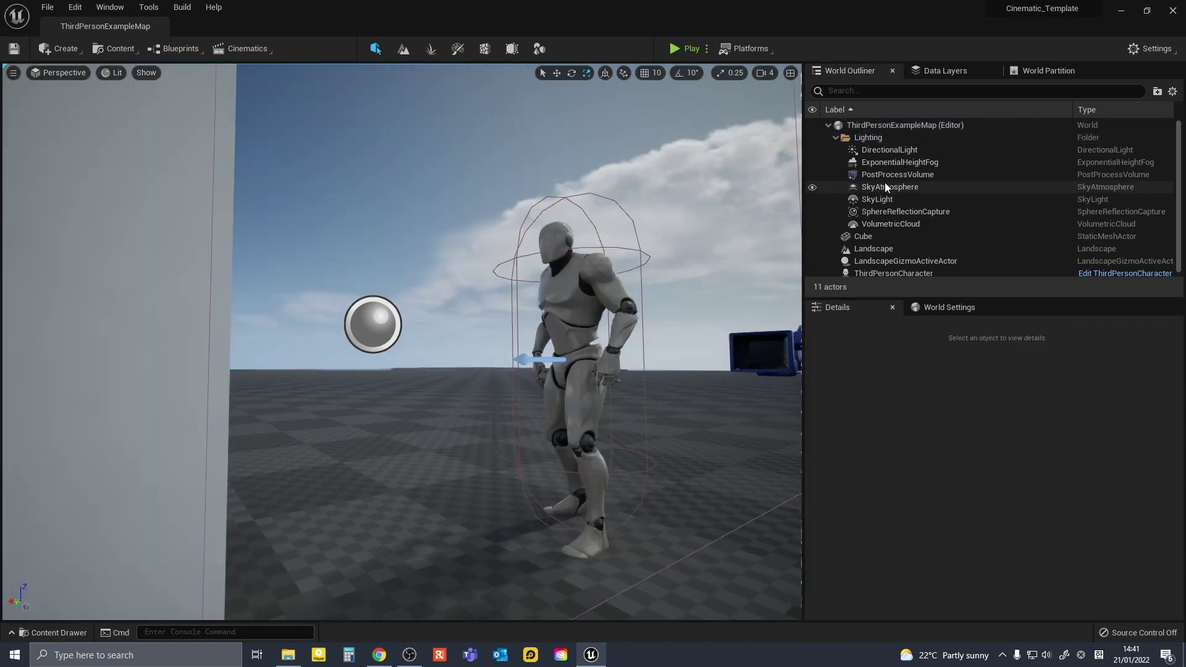
left_click(885, 184)
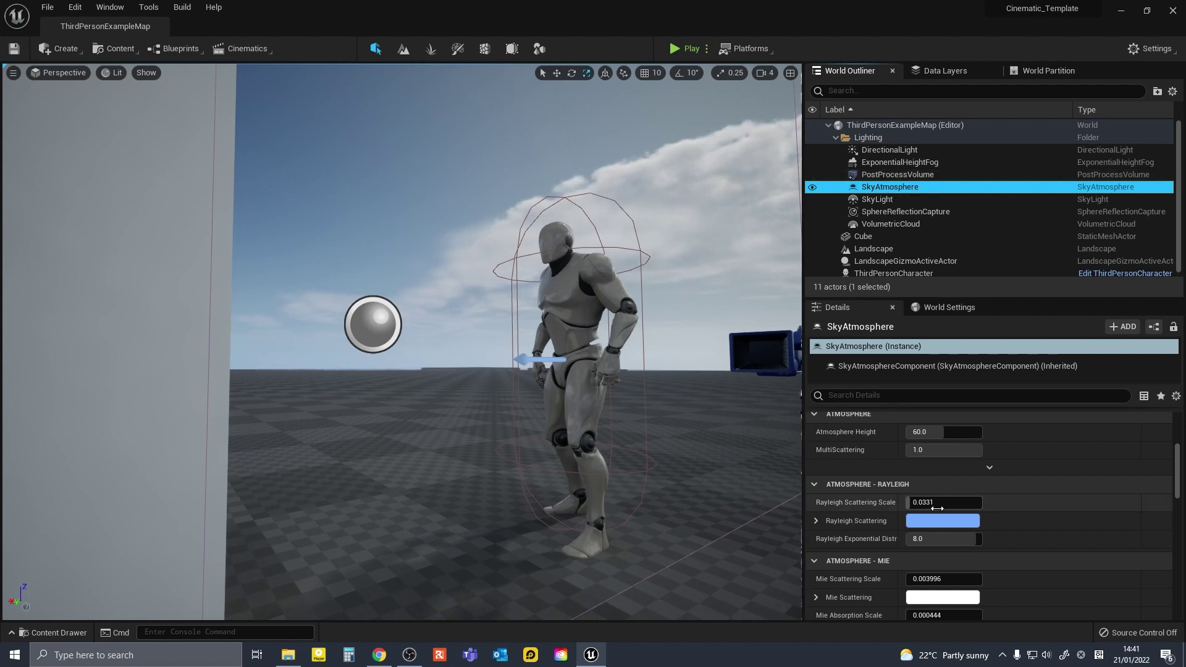
scroll(886, 506, "down", 3)
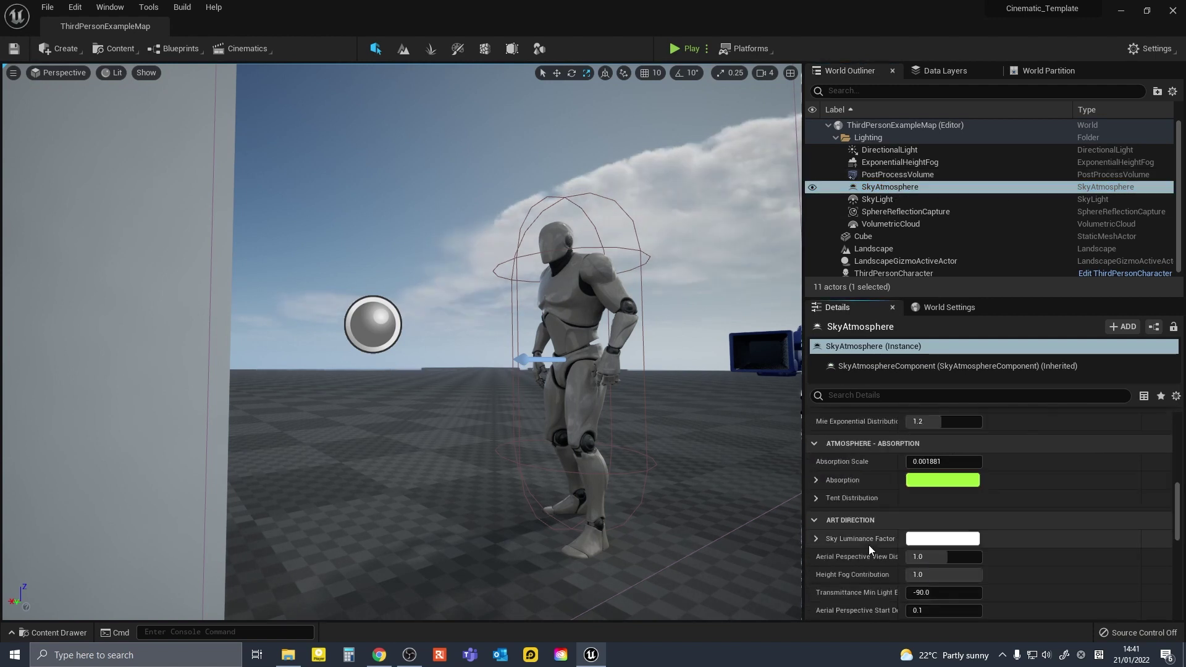
Try a higher Fog Density and Fog Height Falloff on the ExponentialHeightFog, and reset both to their defaults.
left_click(883, 162)
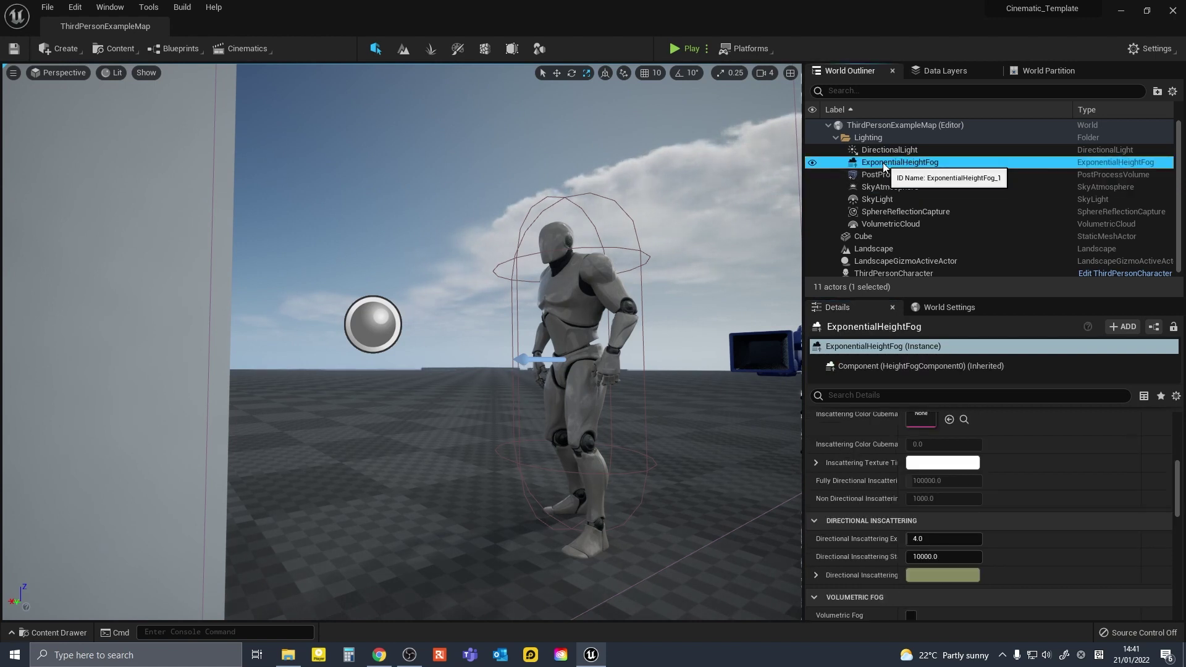
scroll(894, 501, "up", 5)
right_click_drag(432, 433, 457, 463)
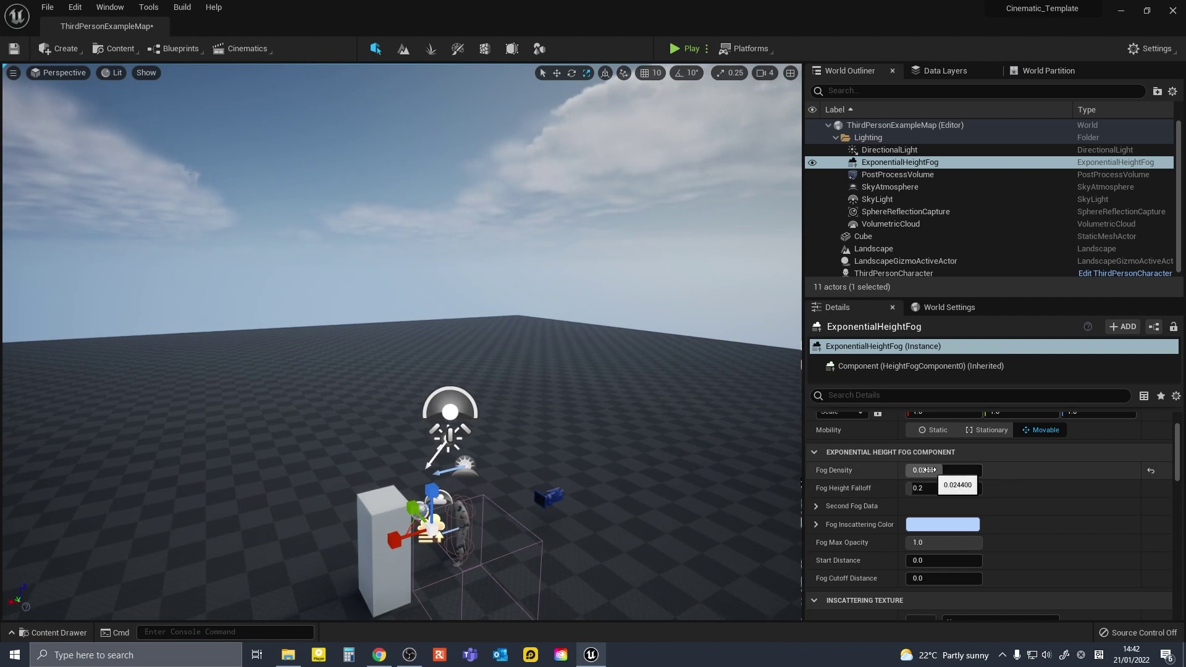
mouse_move(929, 470)
left_mouse_down()
mouse_move(979, 470)
mouse_move(948, 471)
mouse_move(960, 470)
mouse_move(933, 488)
mouse_move(973, 488)
mouse_move(918, 488)
left_mouse_up()
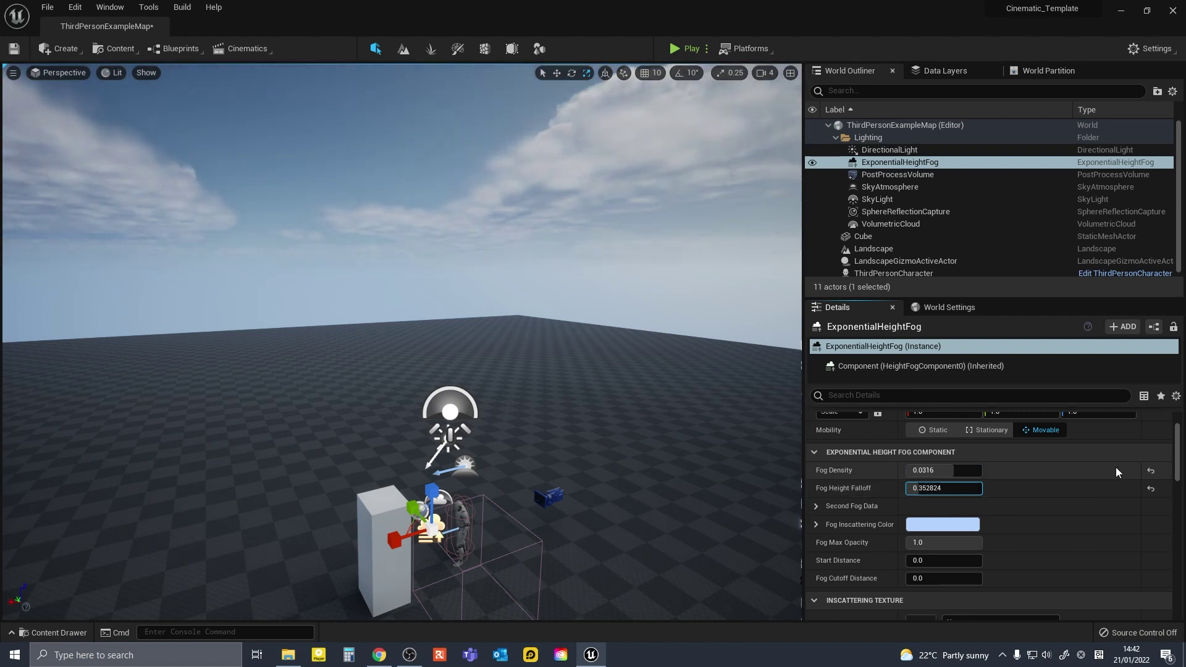
left_click(1151, 471)
left_click(1151, 488)
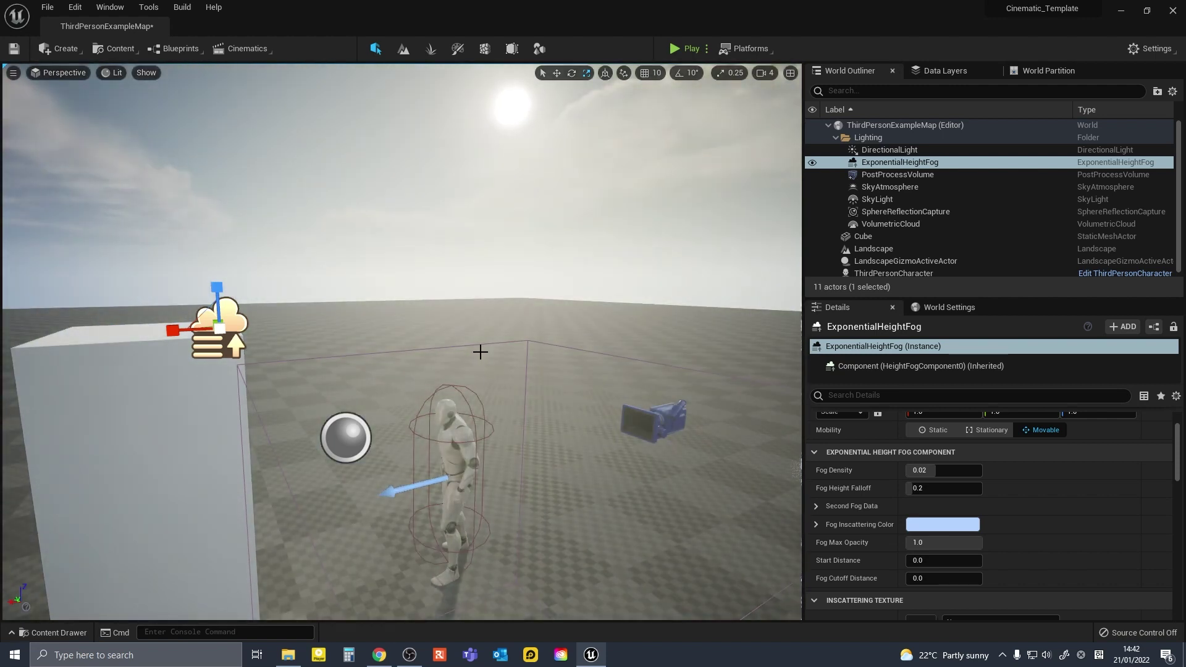
Set the ExponentialHeightFog's Fog Inscattering Color to black.
left_click(927, 526)
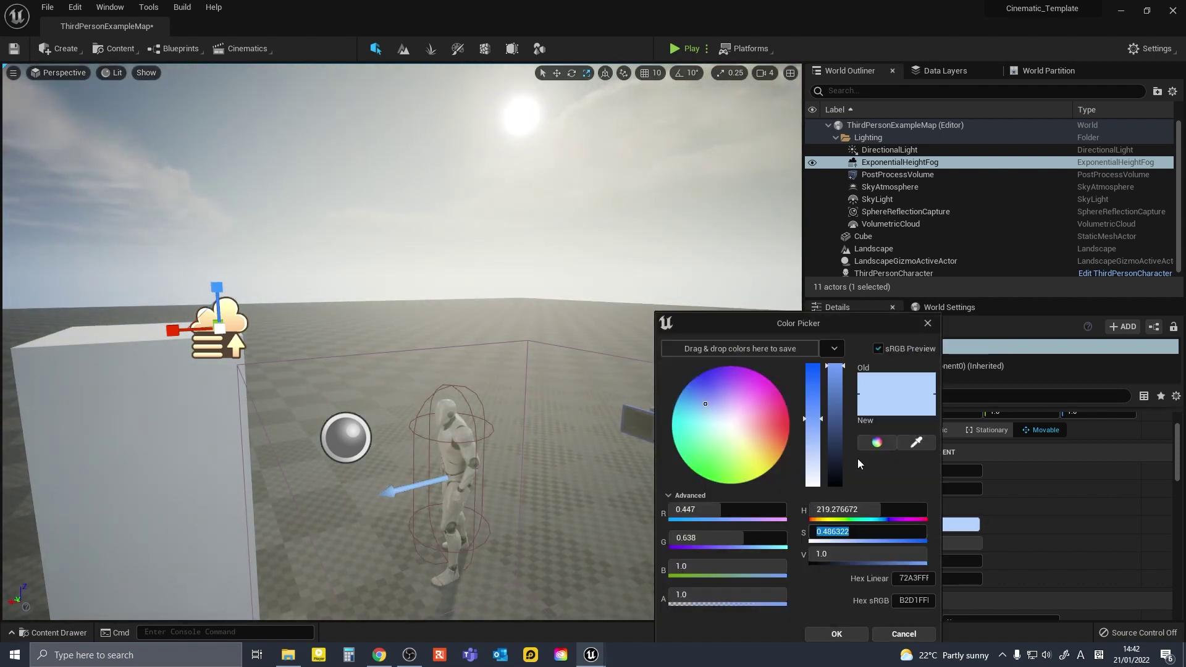
left_click_drag(835, 461, 849, 572)
left_click(836, 634)
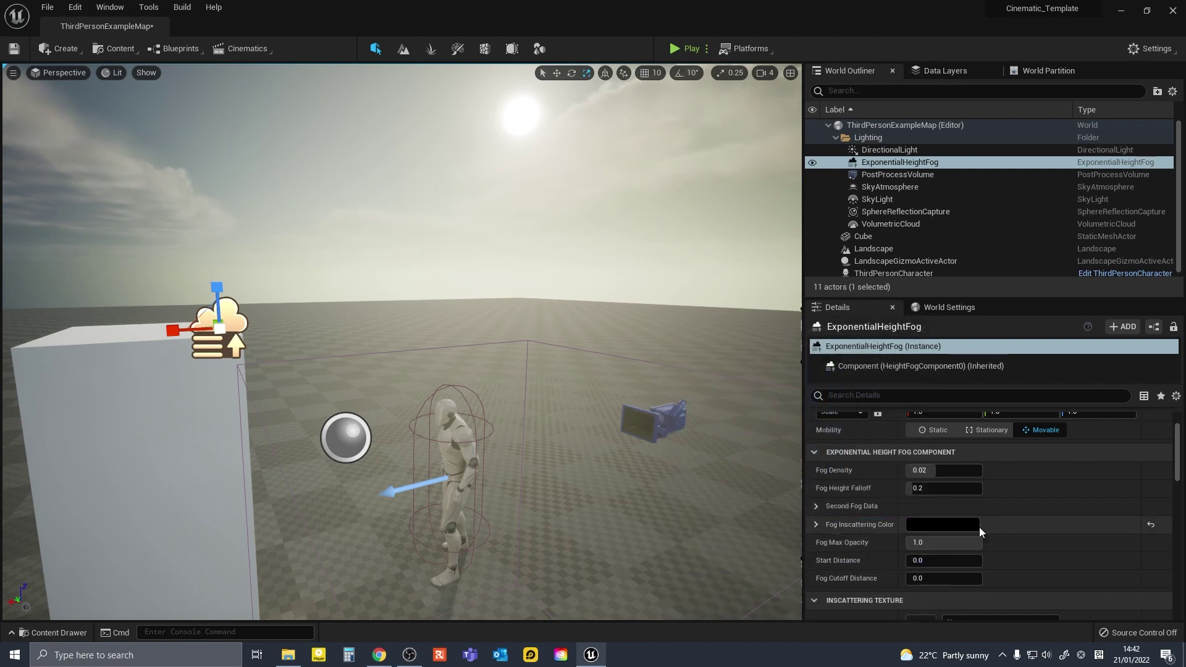
Set the ExponentialHeightFog's Directional Inscattering Color to black by lowering its value to 0.0.
scroll(984, 525, "down", 8)
left_click(946, 557)
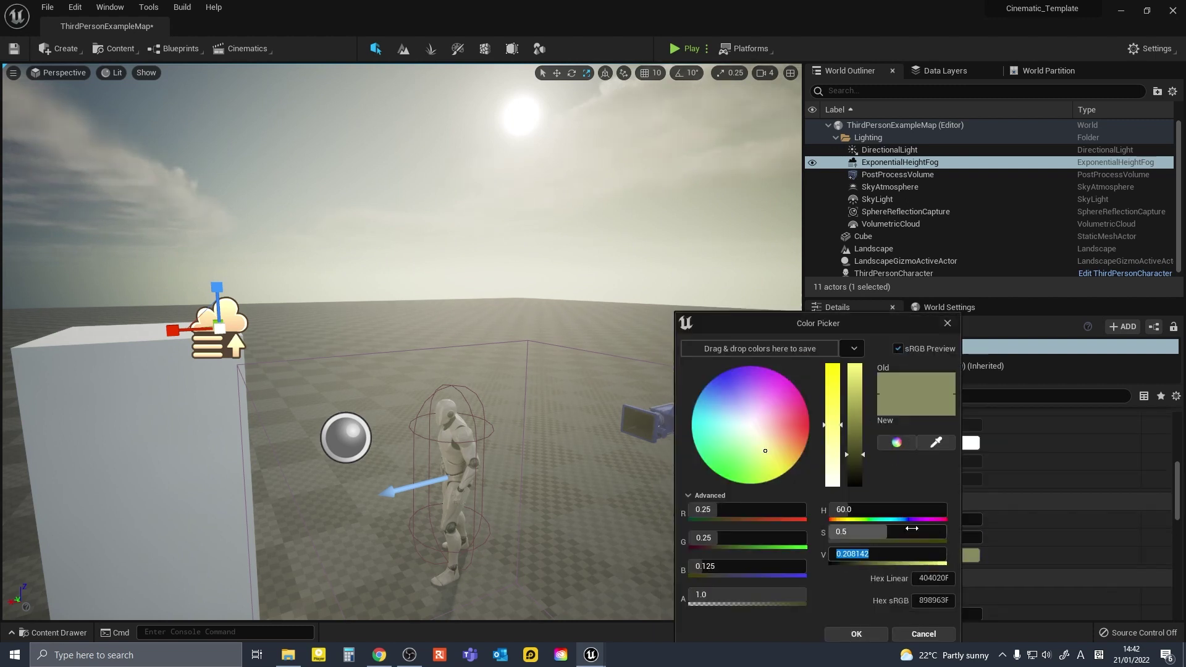
left_click_drag(854, 460, 856, 494)
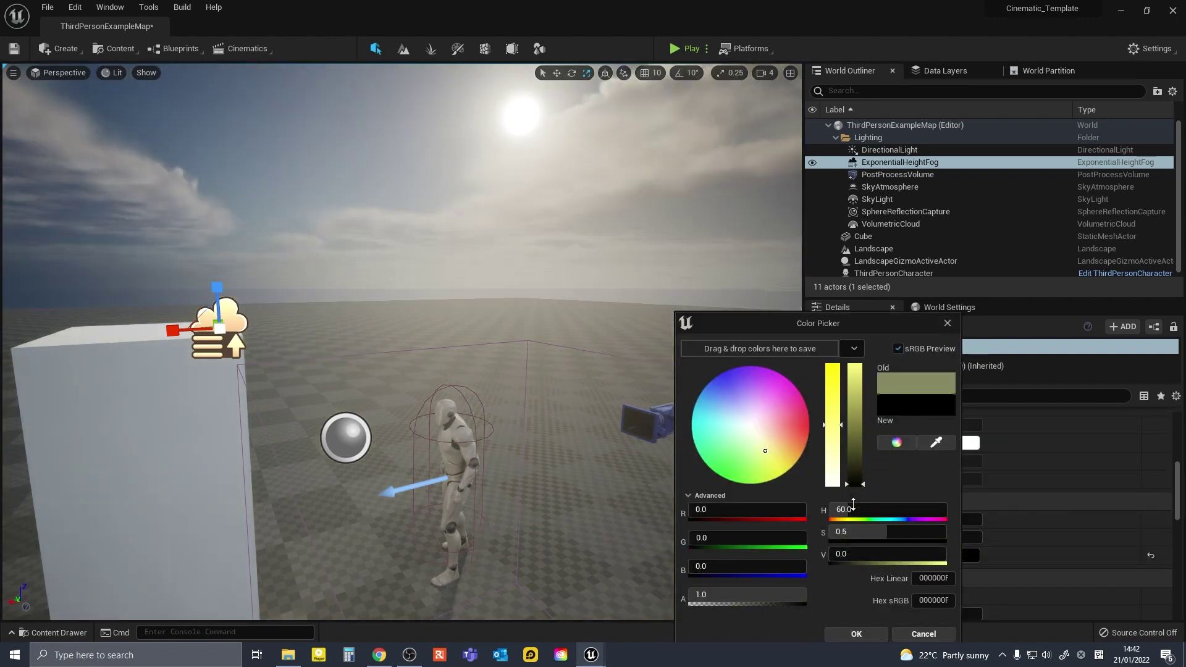
left_click(857, 635)
Rotate the sun to different positions to compare how the fog and sky react to its direction.
key("ctrl+l")
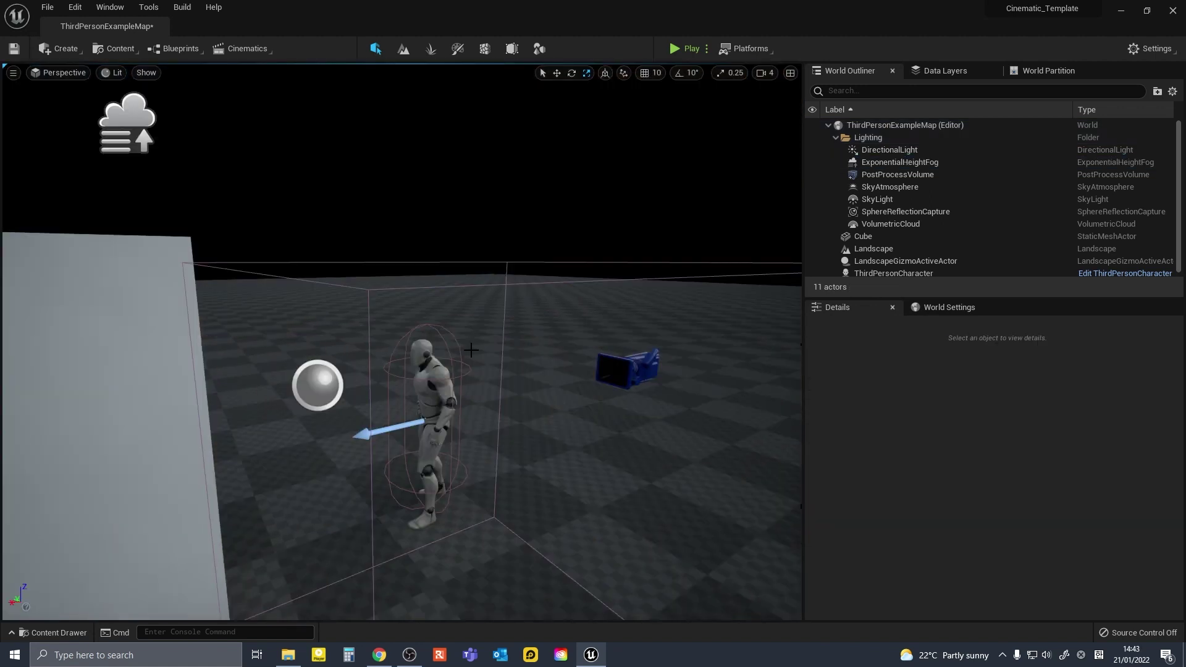
key("ctrl+l")
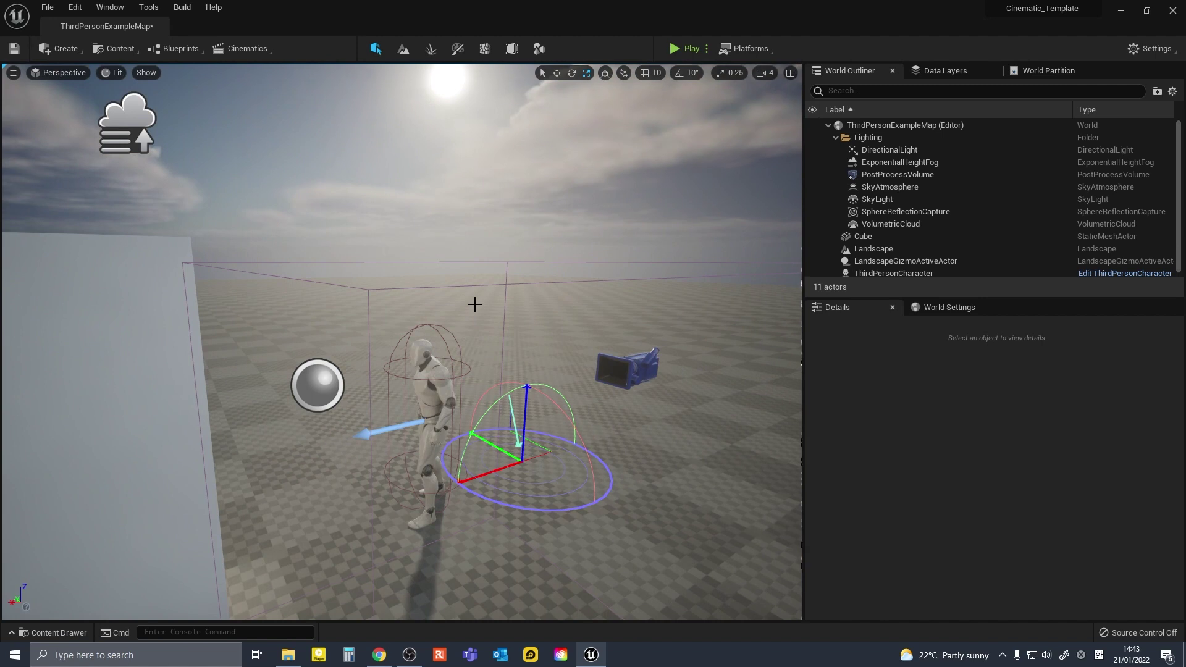
key("ctrl+l")
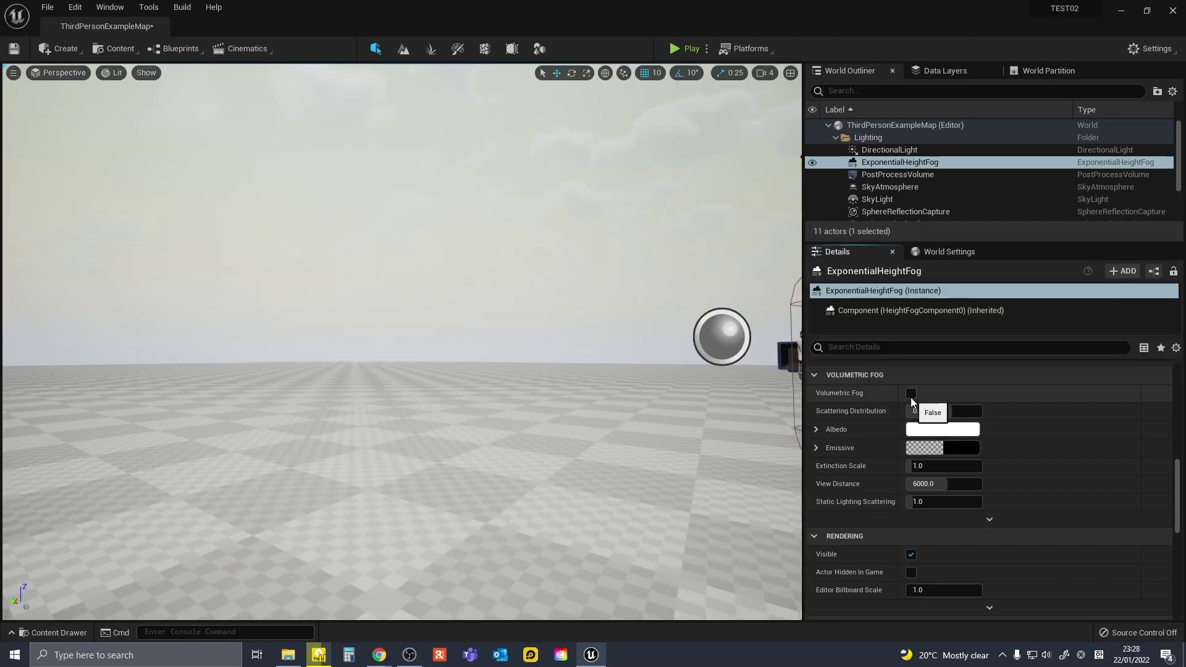
Enable Volumetric Fog on the ExponentialHeightFog in the TEST02 project and set its Albedo color to black.
left_click(962, 435)
left_click_drag(866, 426, 870, 505)
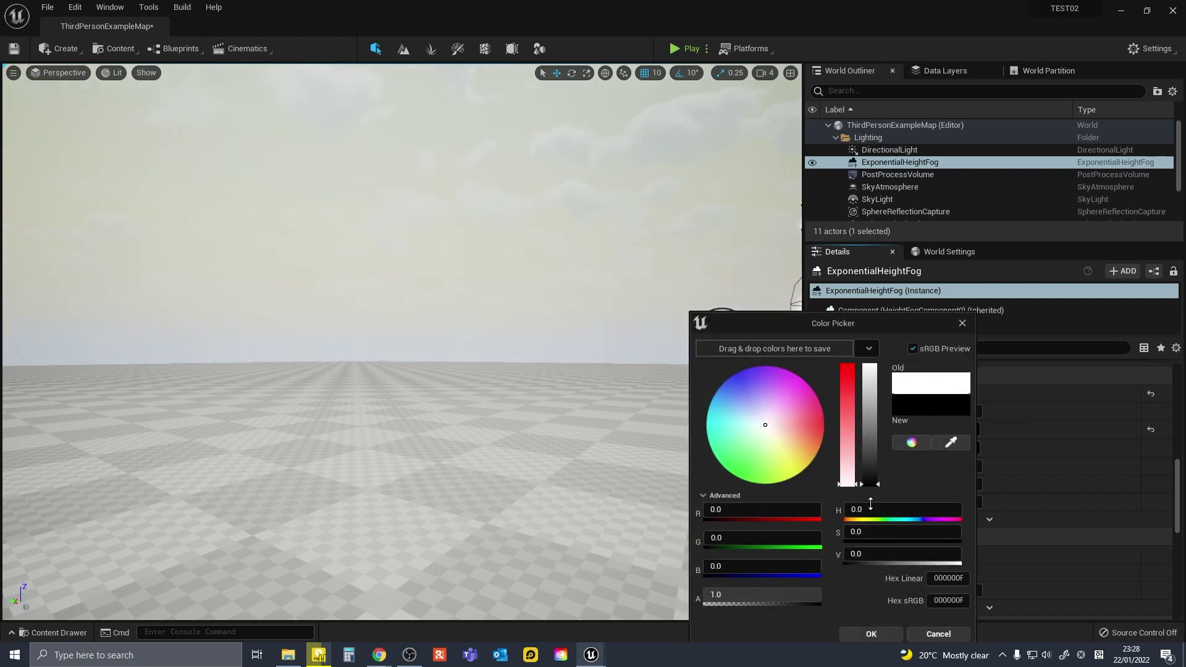
left_click(882, 635)
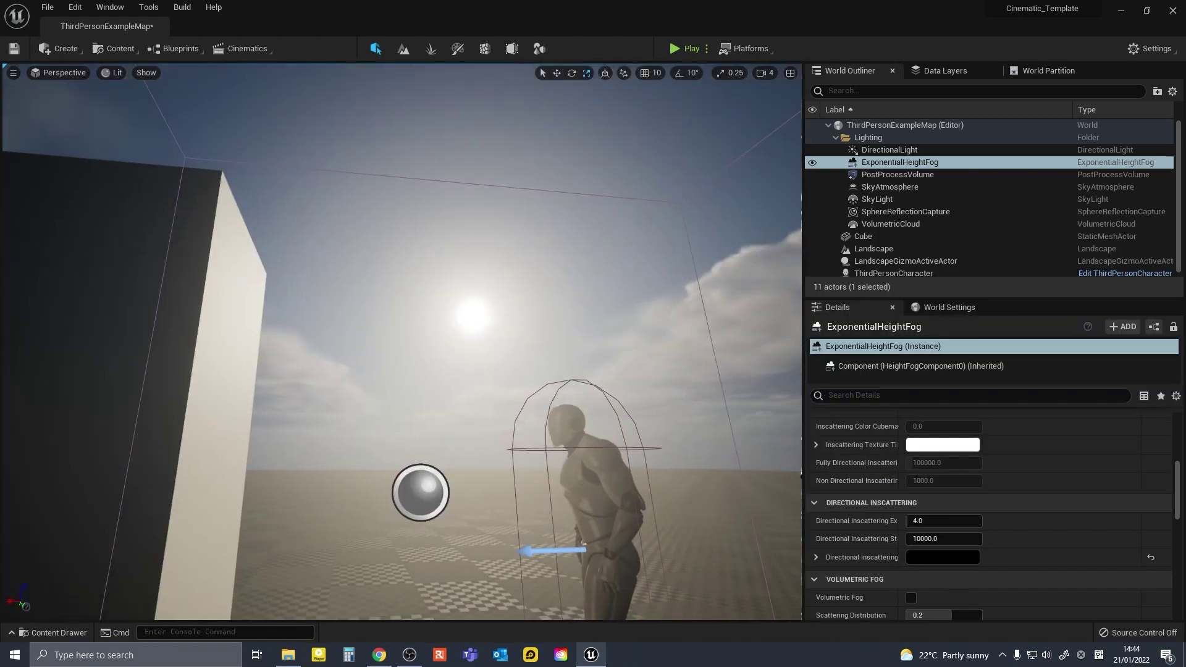
Look up at the clouds and reposition the sun in the sky to light them differently.
right_click_drag(401, 342, 550, 318)
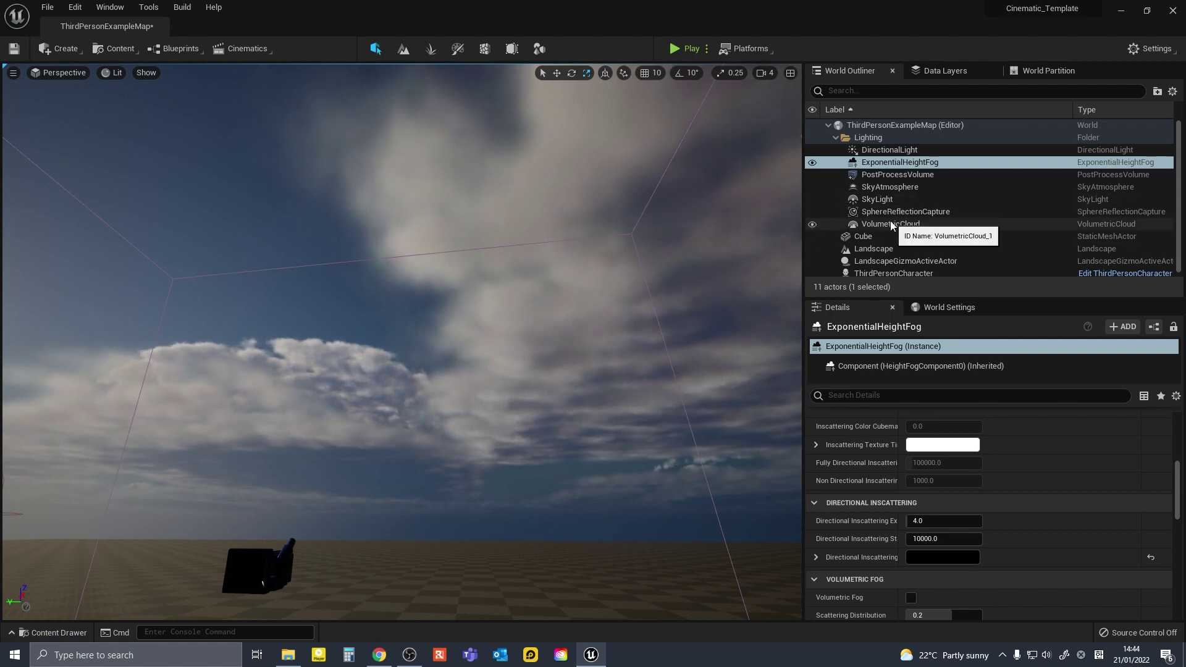
right_click_drag(648, 285, 645, 287)
right_click_drag(519, 388, 457, 386)
key("ctrl+l")
key("ctrl+l")
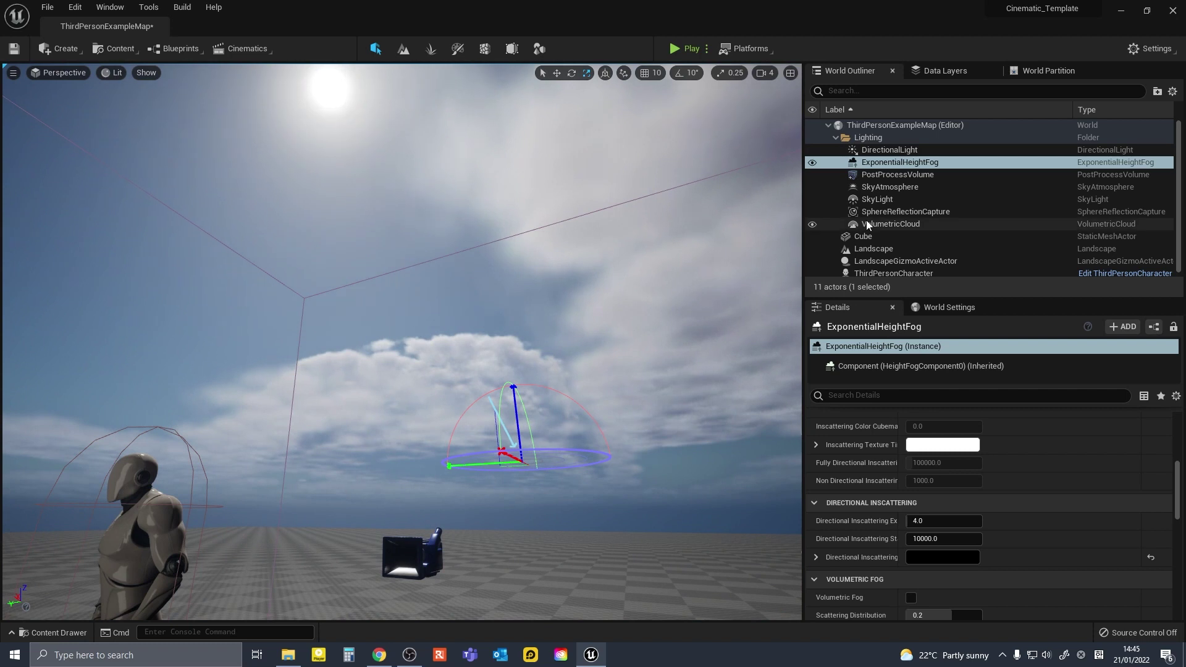
Select the VolumetricCloud actor and browse to Volumetrics Content > Content > Sky > Materials in the project content.
left_click(886, 202)
left_click(889, 224)
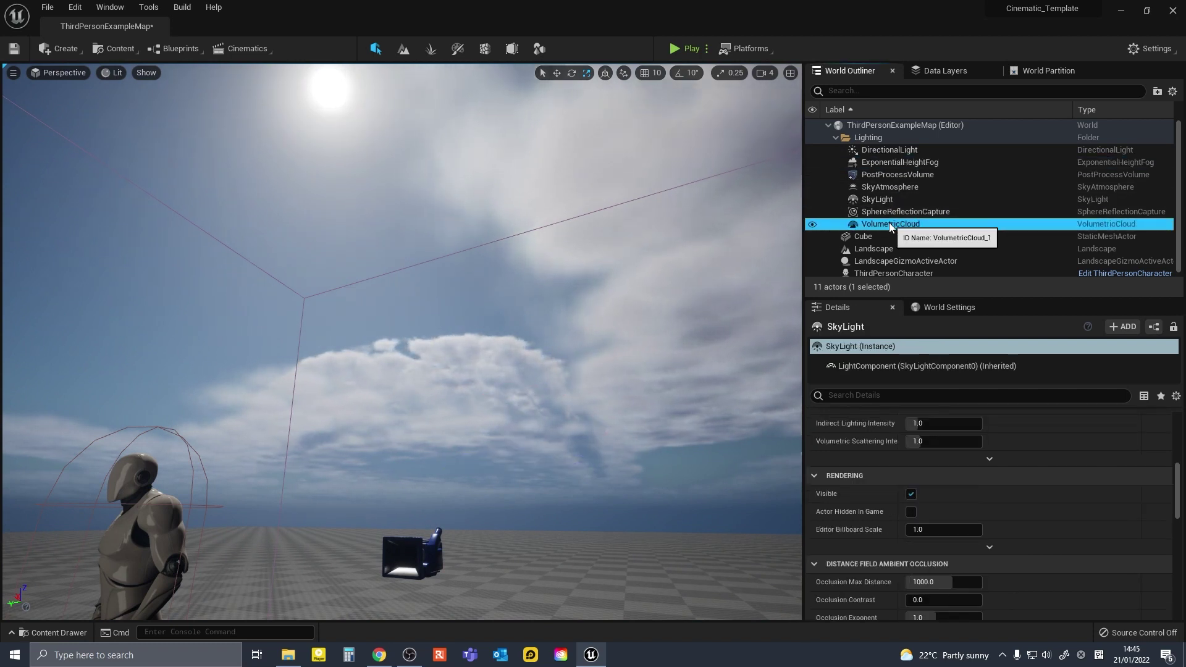
key("ctrl+space")
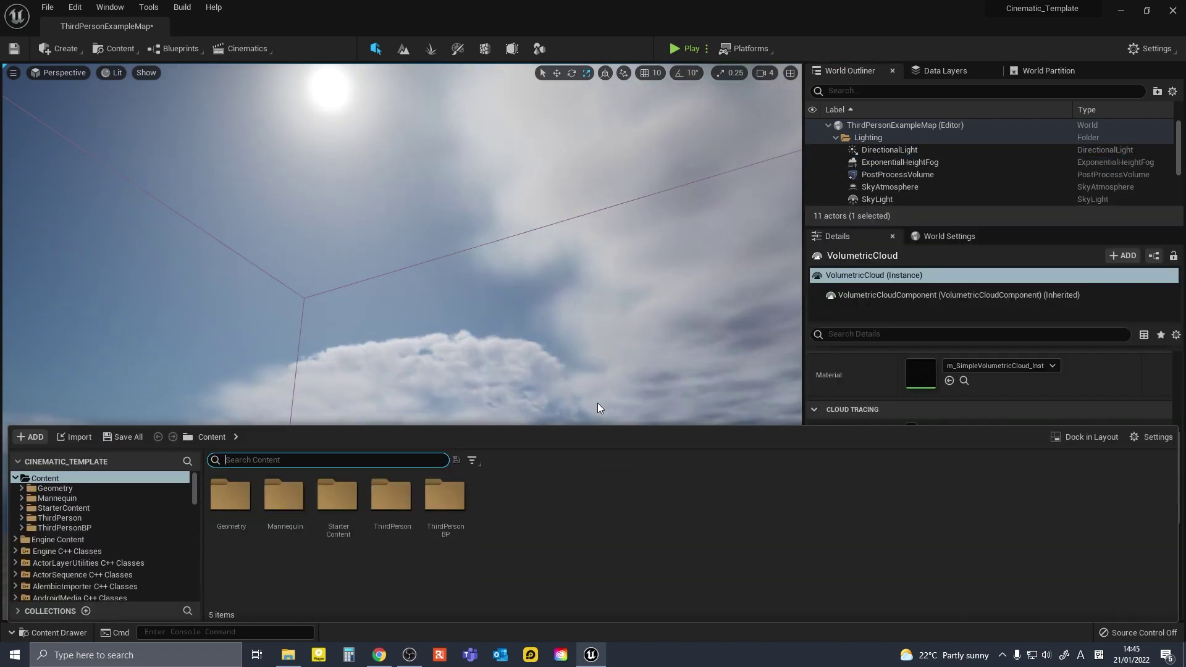
scroll(64, 530, "down", 10)
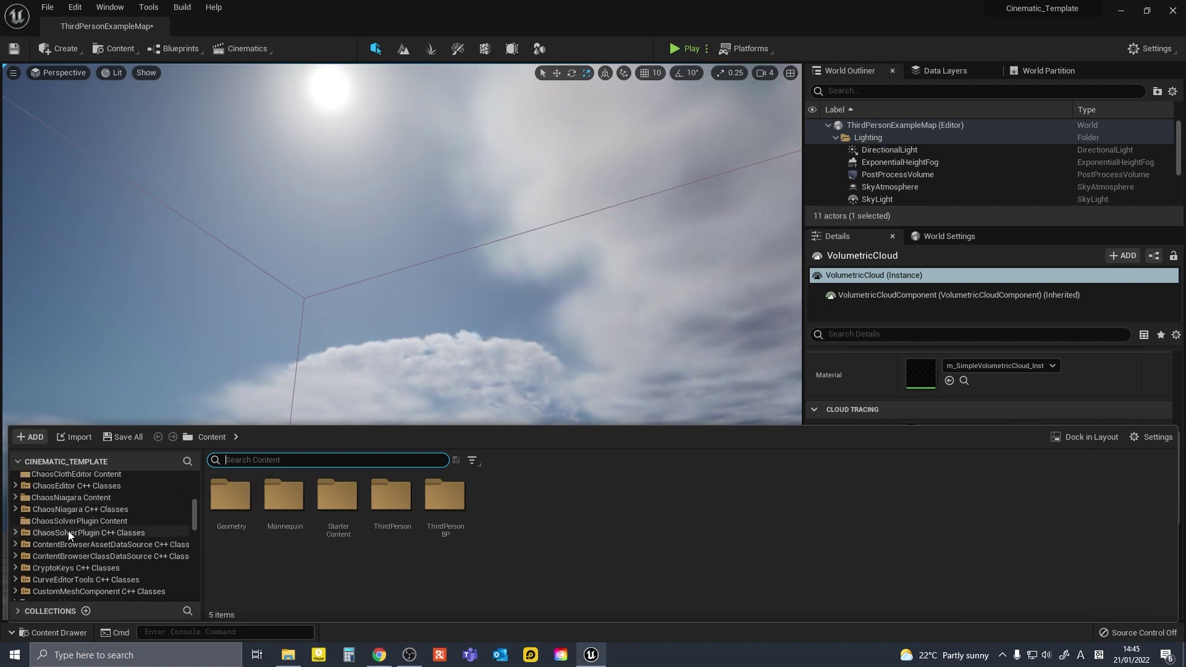
scroll(69, 541, "down", 15)
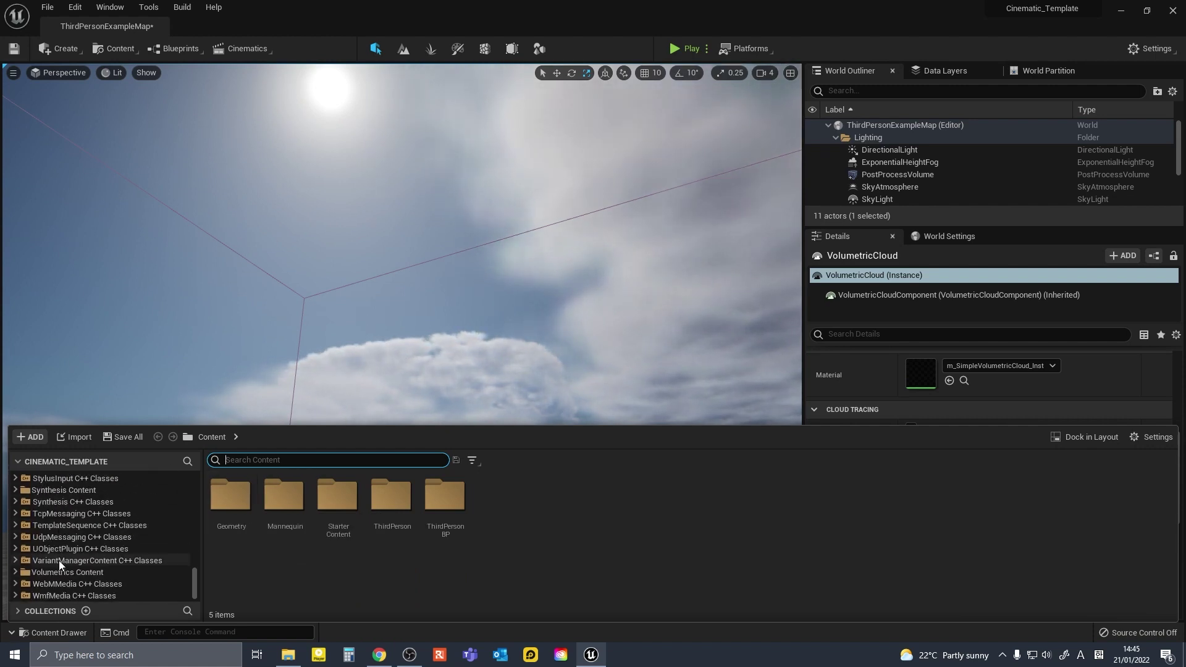
left_click(54, 570)
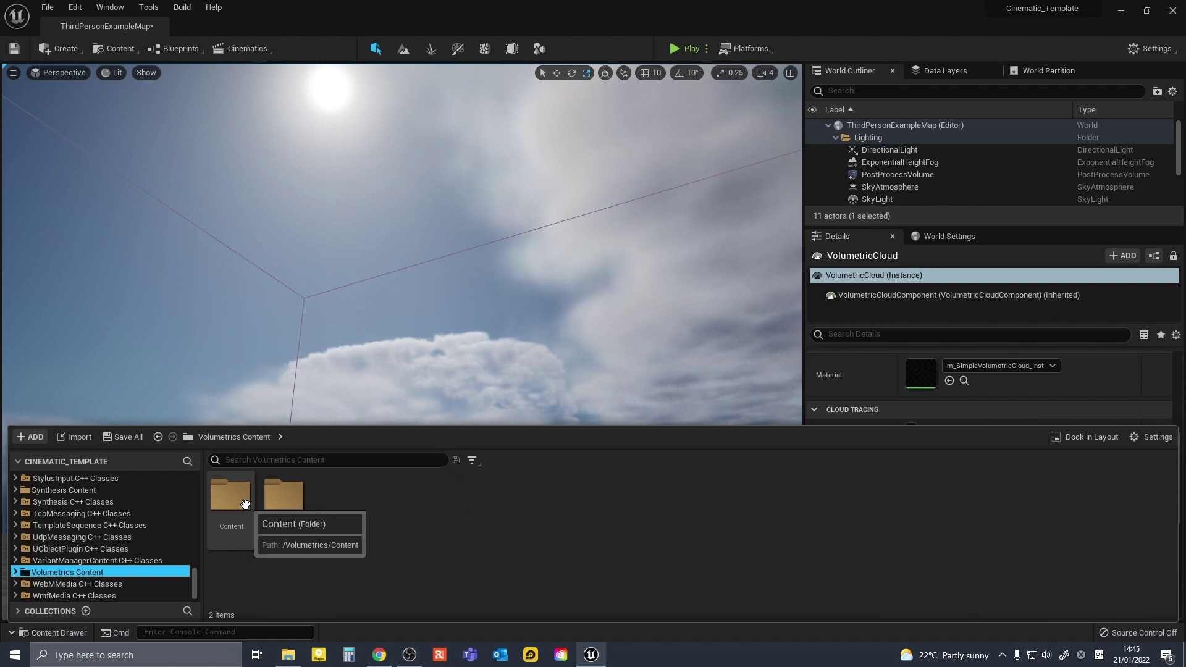
double_click(237, 499)
double_click(338, 498)
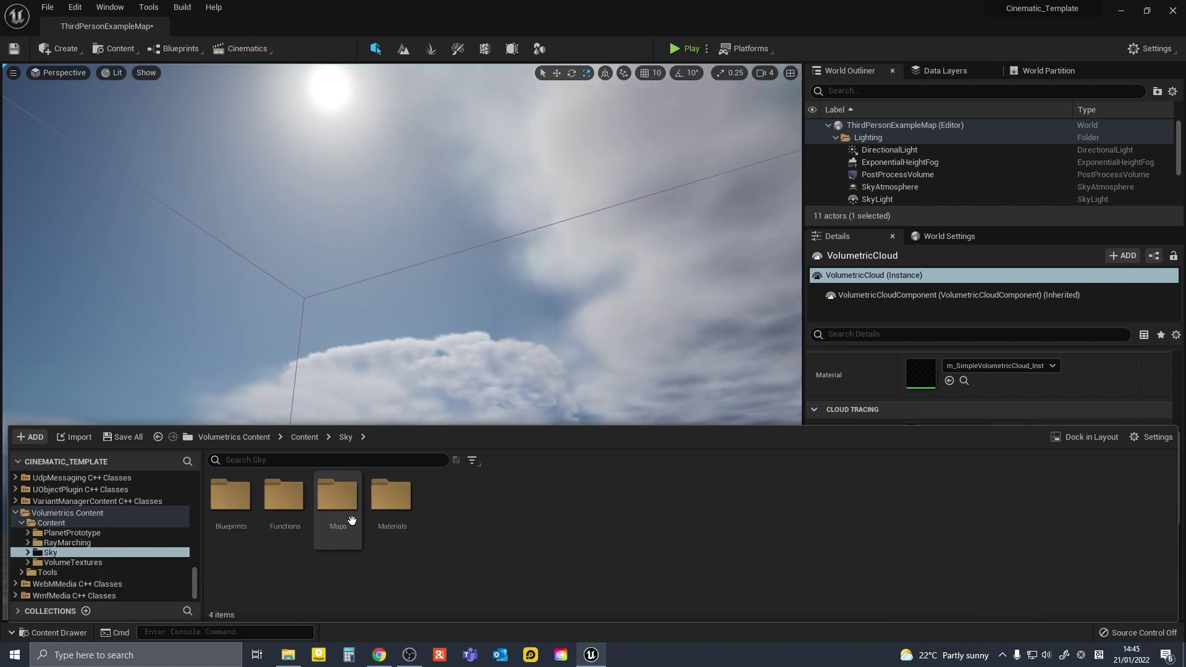
double_click(391, 494)
Assign MI_VolumetricCloud_02_Profiles_PaintClouds_Morning as the VolumetricCloud's material and look around at the new clouds.
scroll(394, 574, "down", 1)
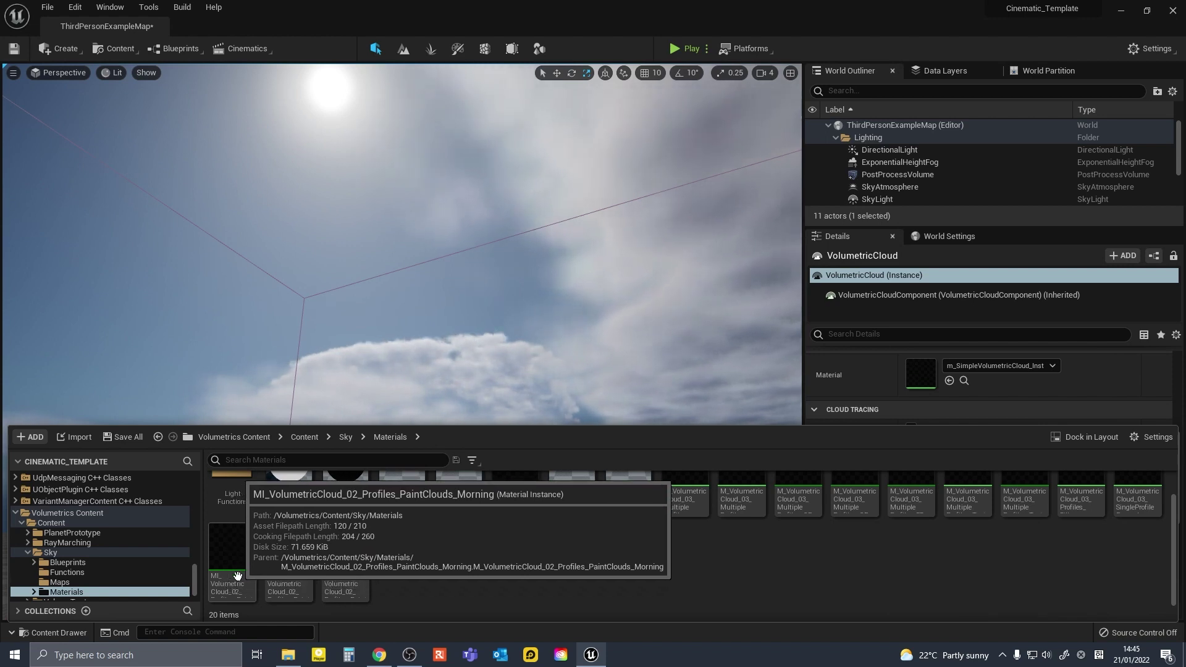
mouse_move(237, 552)
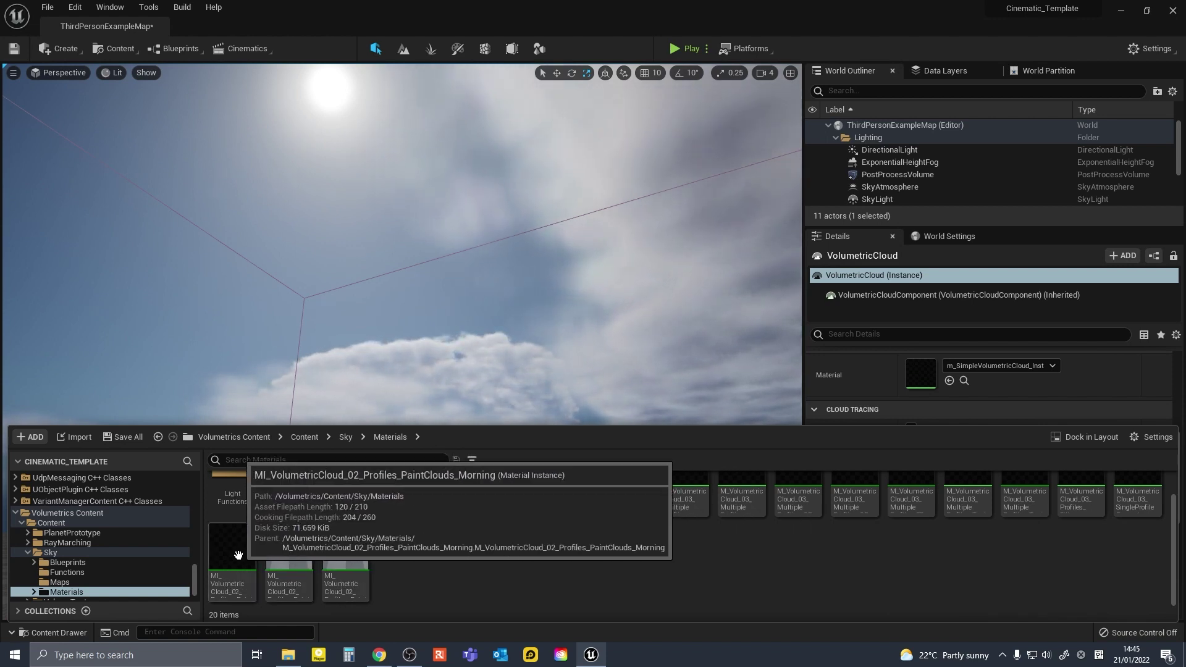
left_click_drag(237, 552, 917, 375)
left_click(468, 402)
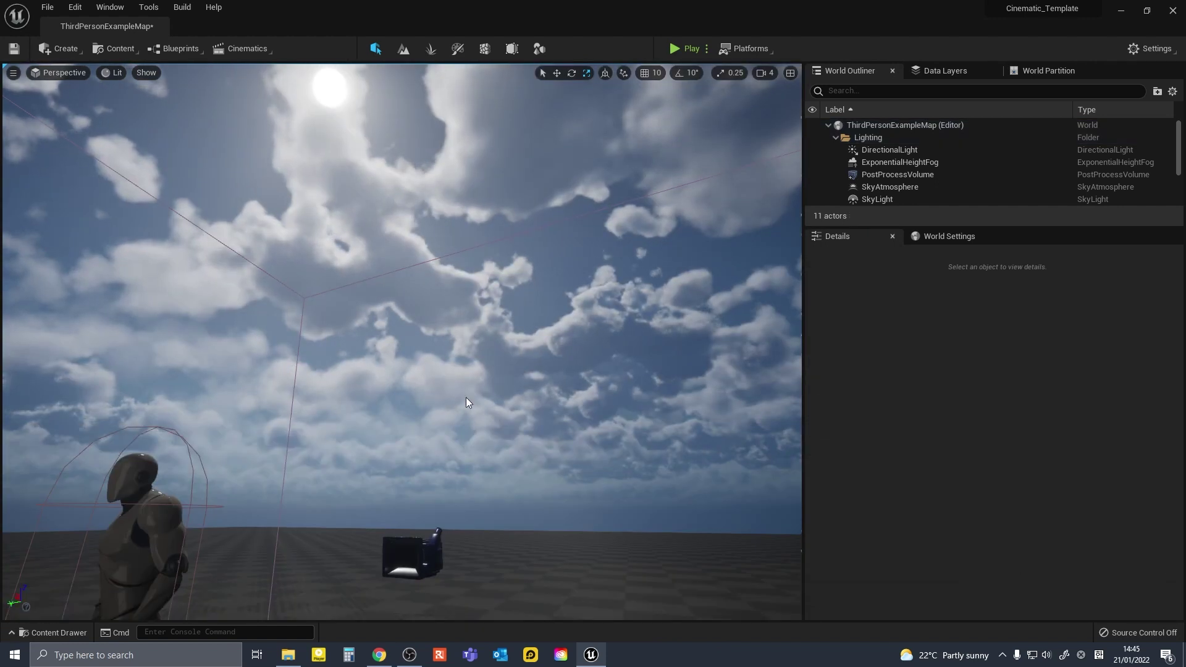
right_click_drag(468, 402, 411, 416)
right_click_drag(469, 448, 525, 448)
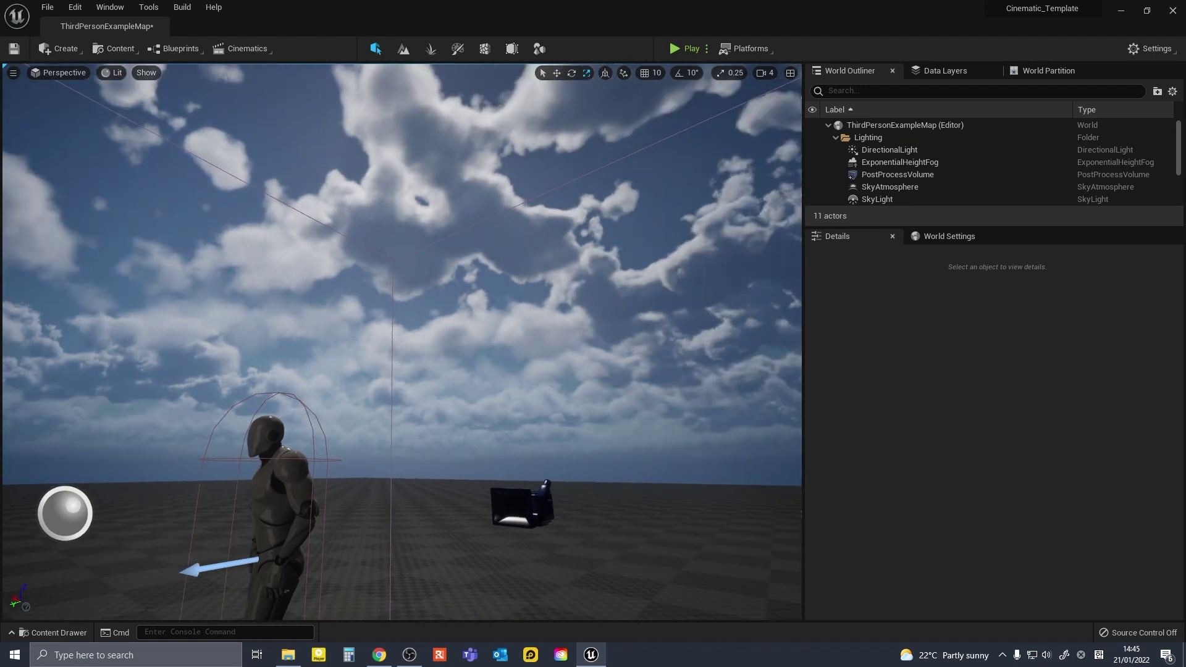
Open the VolumetricCloud's material instance for editing and display its Details with the parameter groups.
left_click(887, 164)
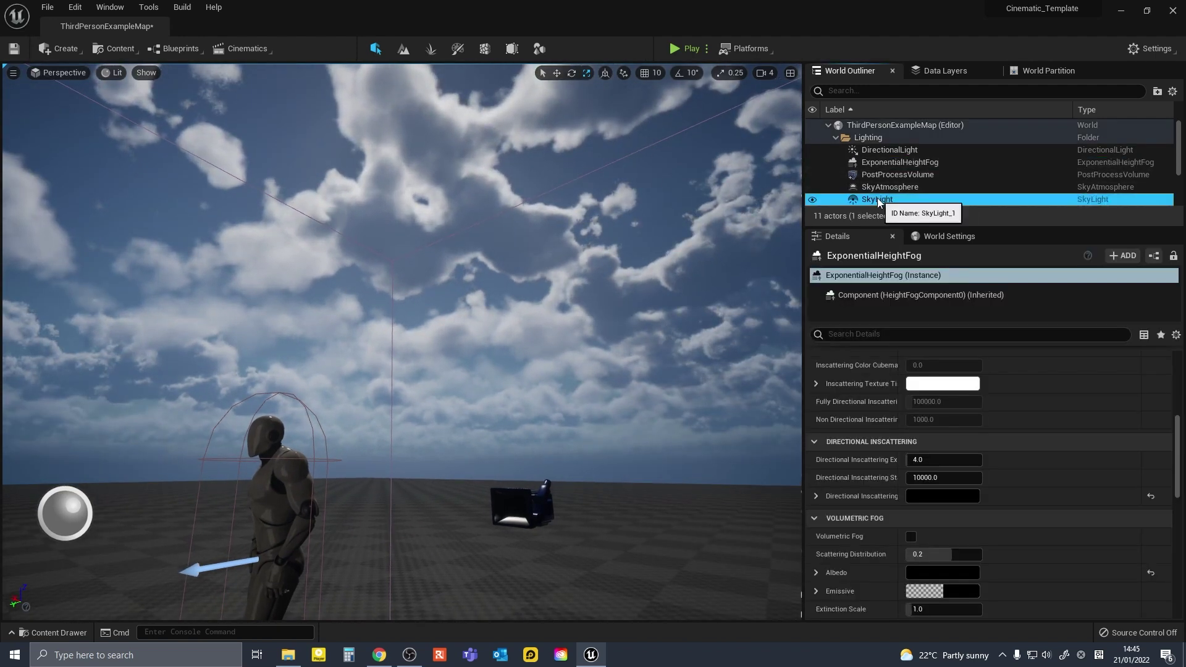
left_click(879, 199)
scroll(885, 186, "down", 3)
left_click(884, 171)
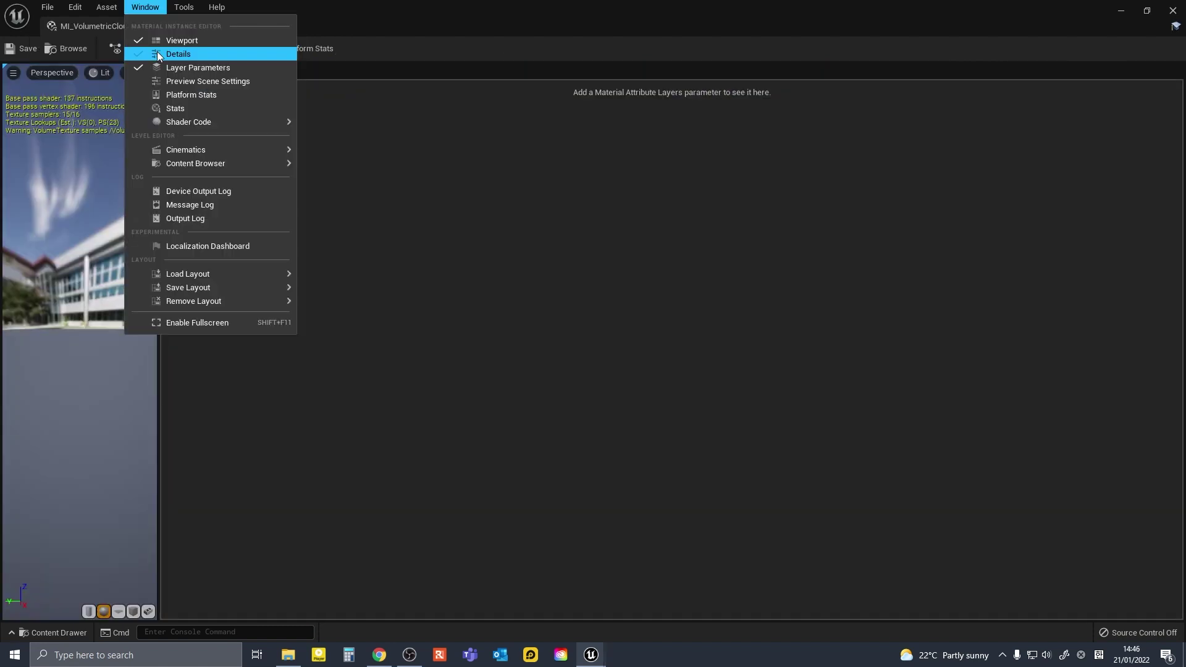
left_click(157, 51)
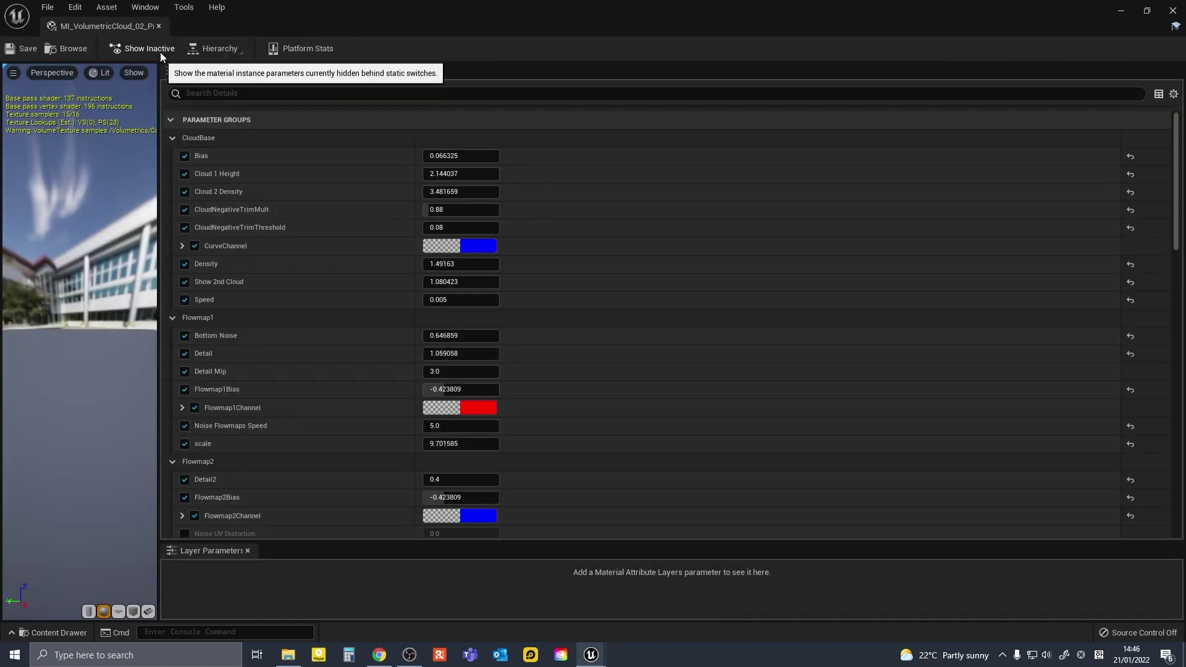
Detach the material instance editor into a window beside the level viewport and narrow its Details area.
left_click_drag(112, 24, 214, 107)
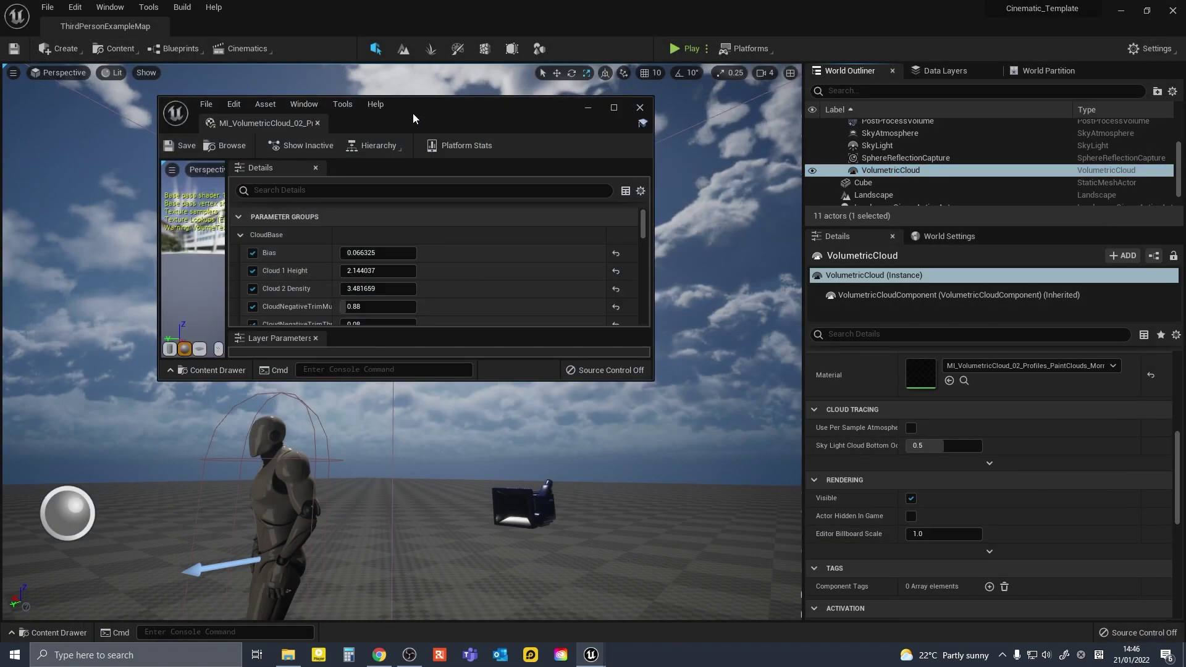
left_click_drag(413, 113, 895, 2)
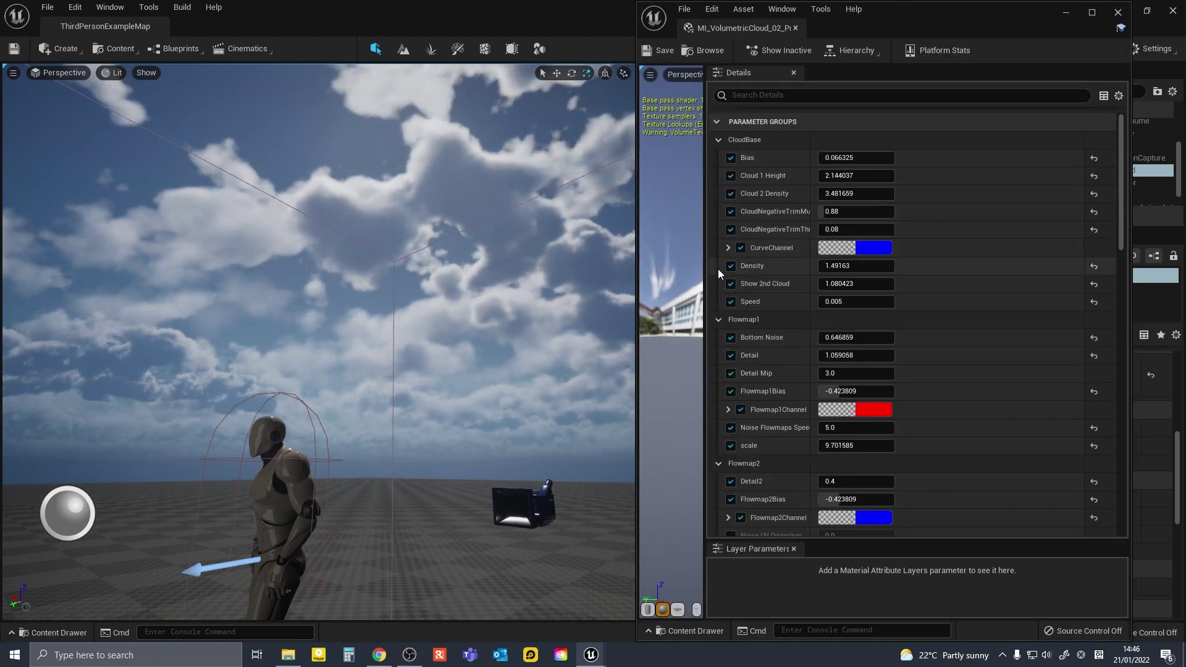
left_click_drag(705, 273, 822, 286)
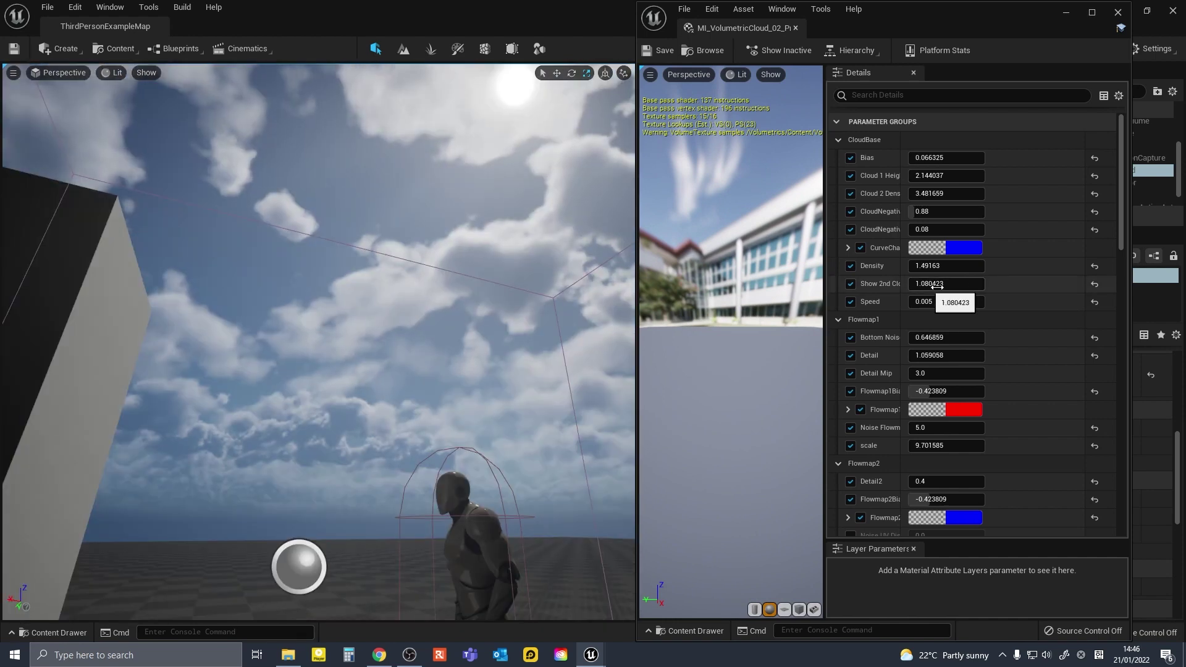
left_click_drag(826, 291, 820, 294)
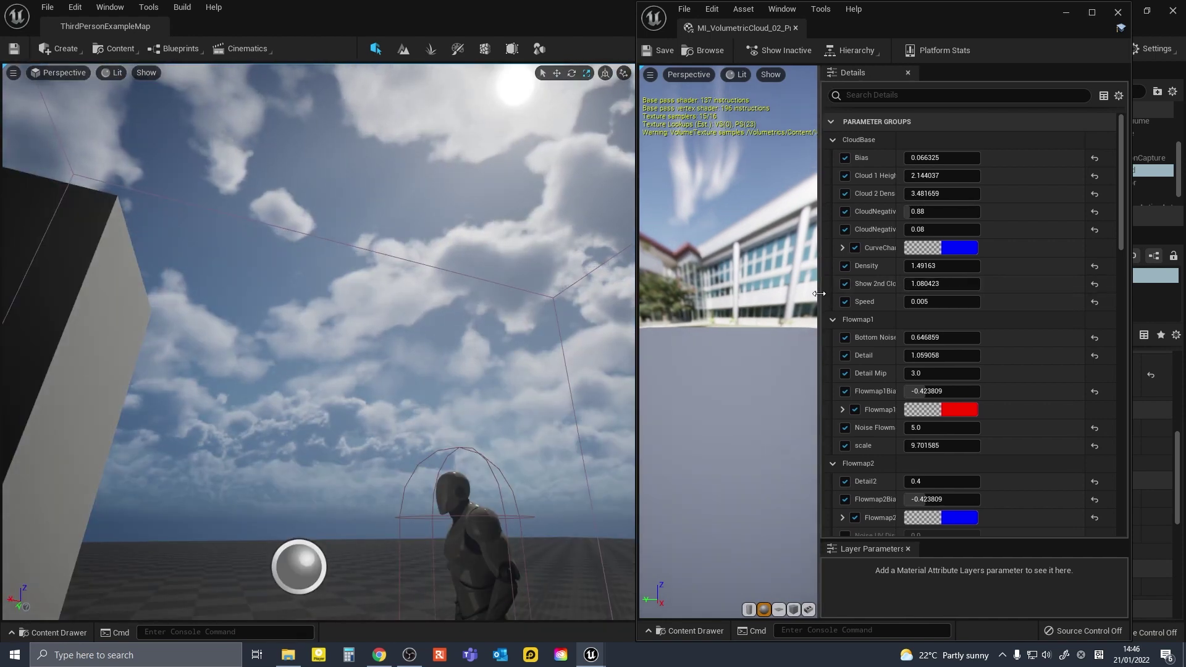
Set the CloudBase Speed of the cloud material instance to 0.001.
left_click(930, 302)
type("0.0")
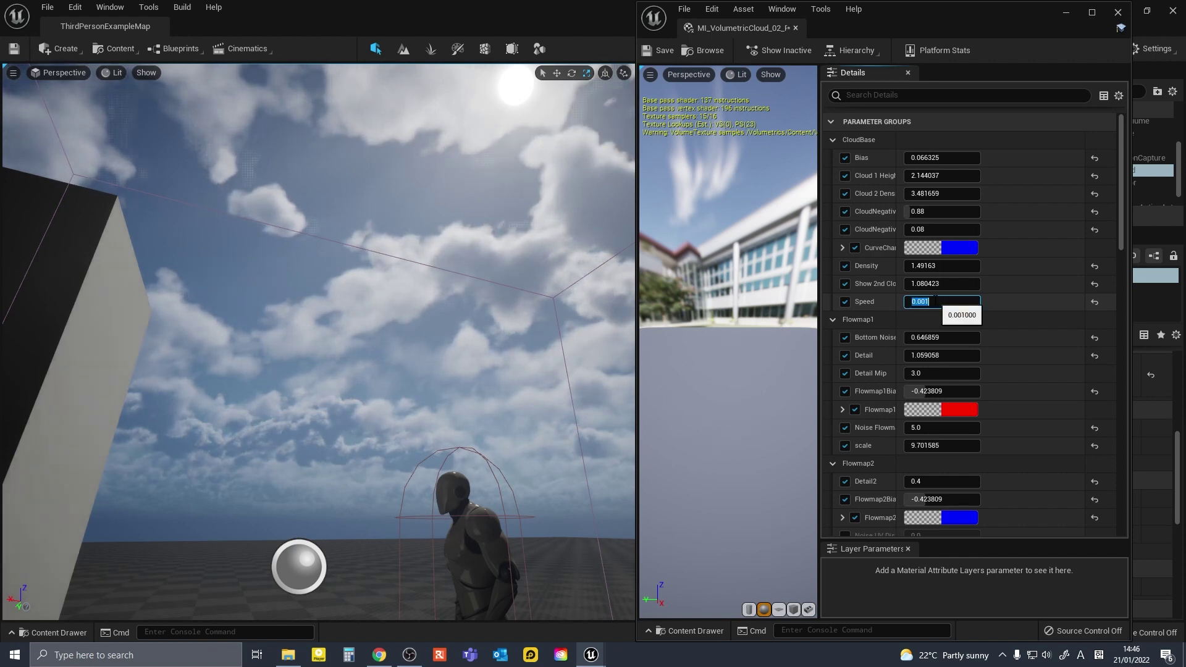
type("01")
key("Return")
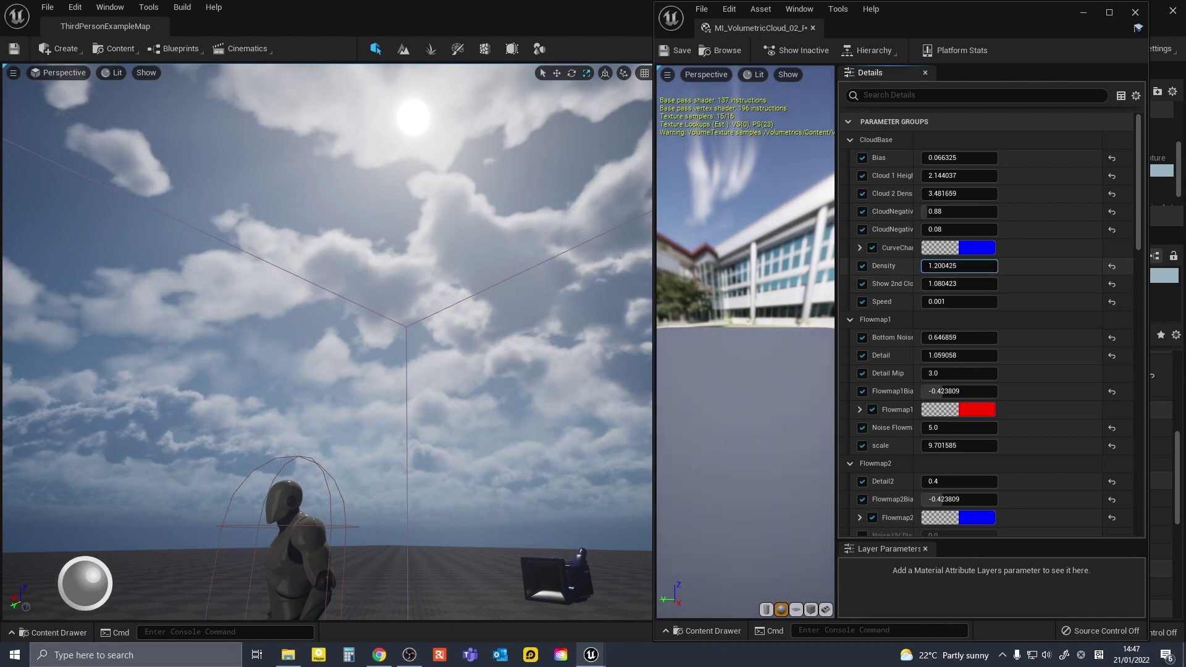
Adjust the CloudBase Bias to about 0.51 and CloudNegativeTrimMult to 1.12 in the cloud material instance.
left_click_drag(942, 157, 917, 157)
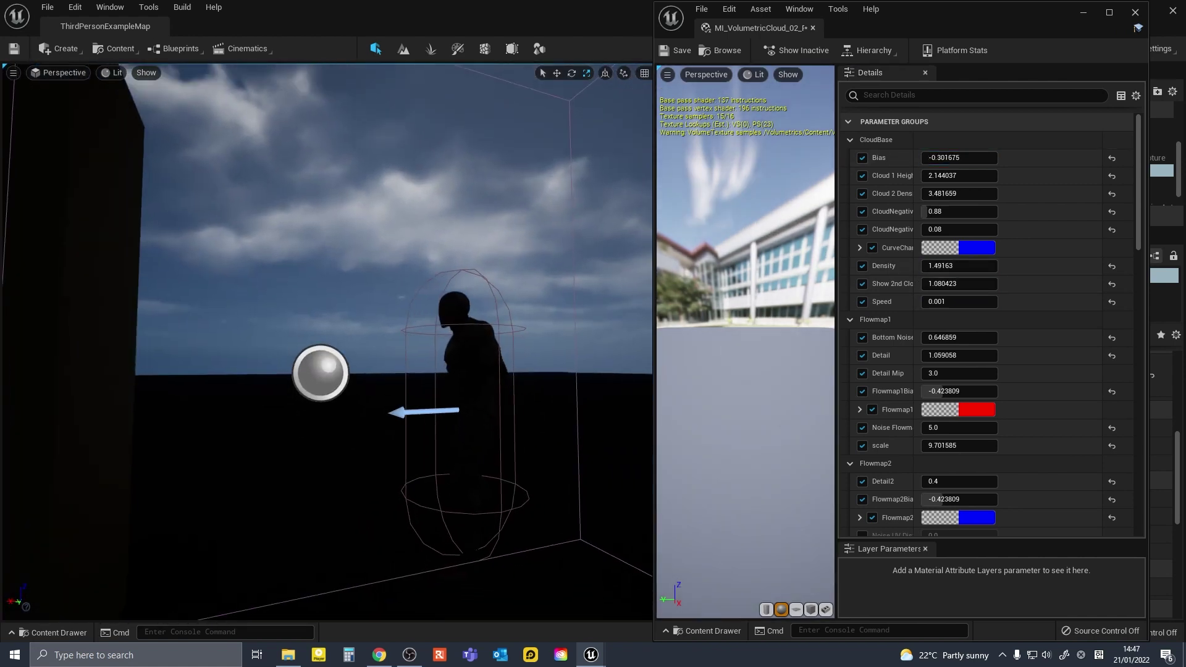
left_click_drag(917, 157, 964, 158)
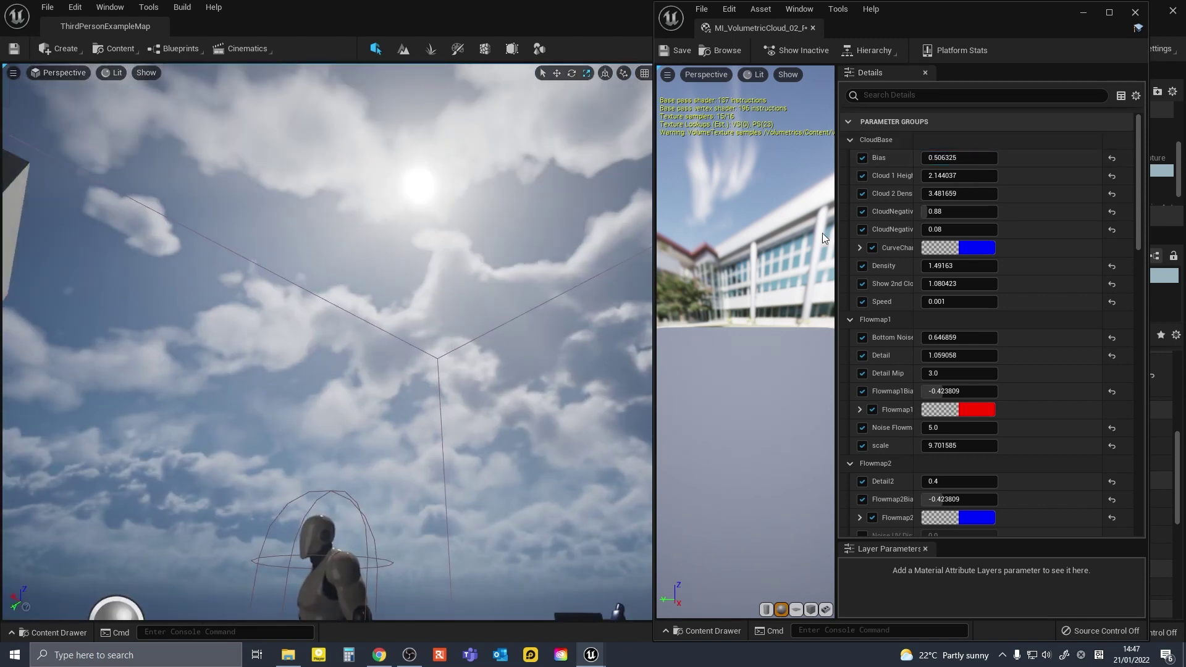
left_click(959, 211)
type("2.0")
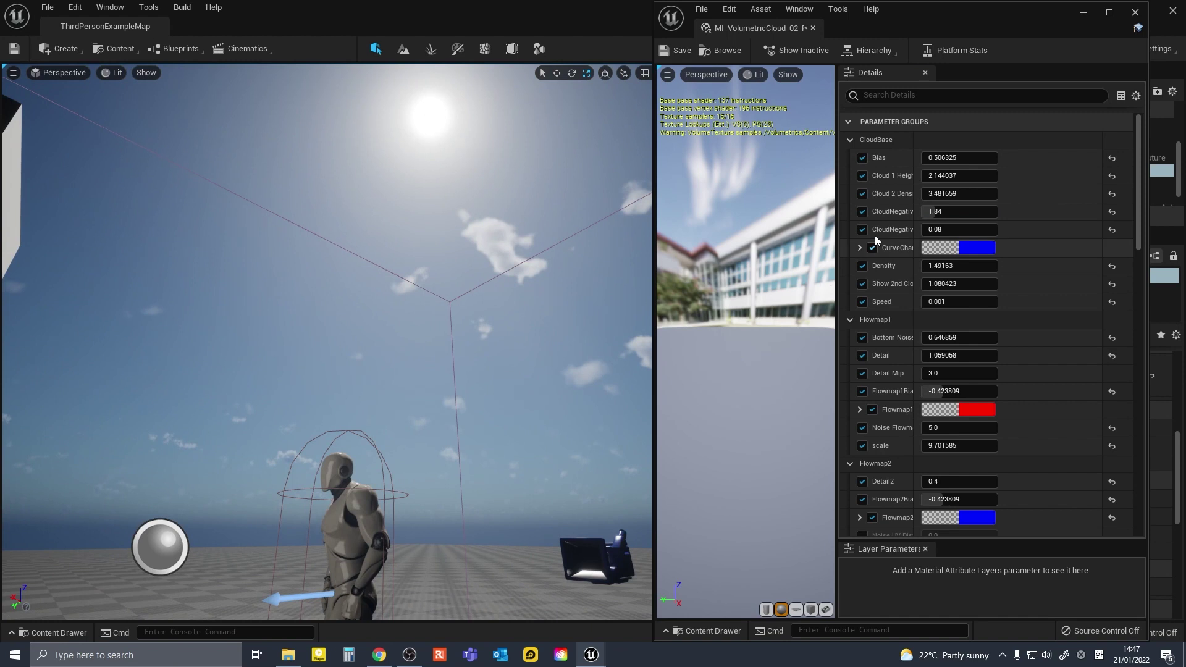
type("0.8")
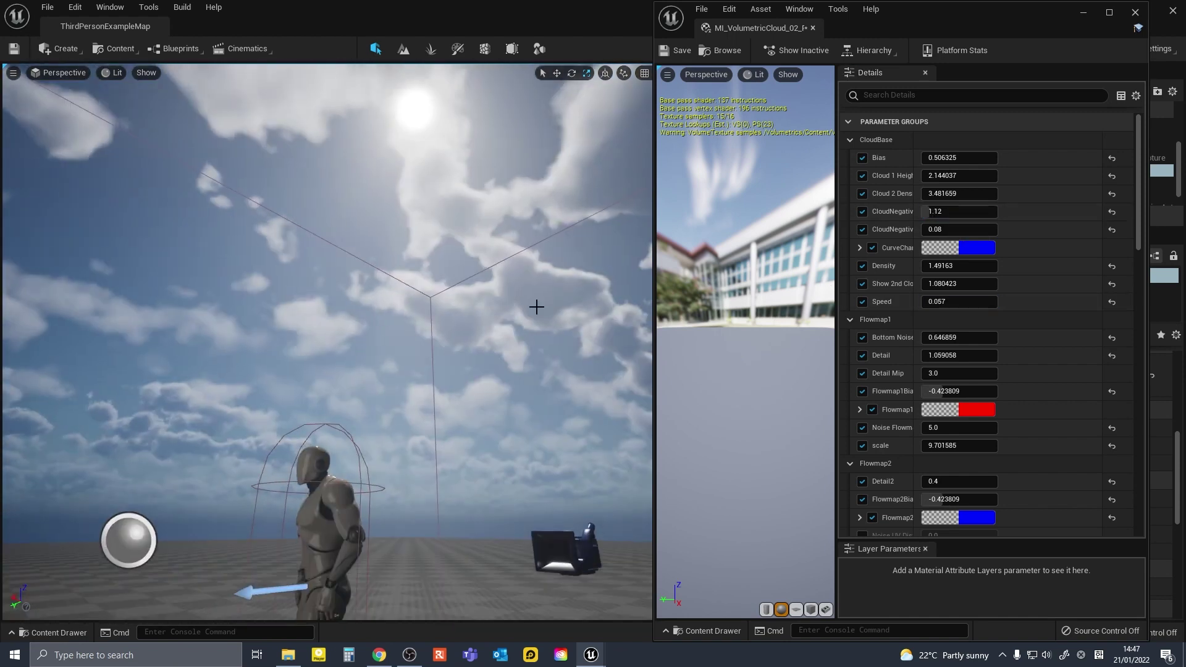
Undo the last cloud Speed change and save the cloud material instance.
key("ctrl+z")
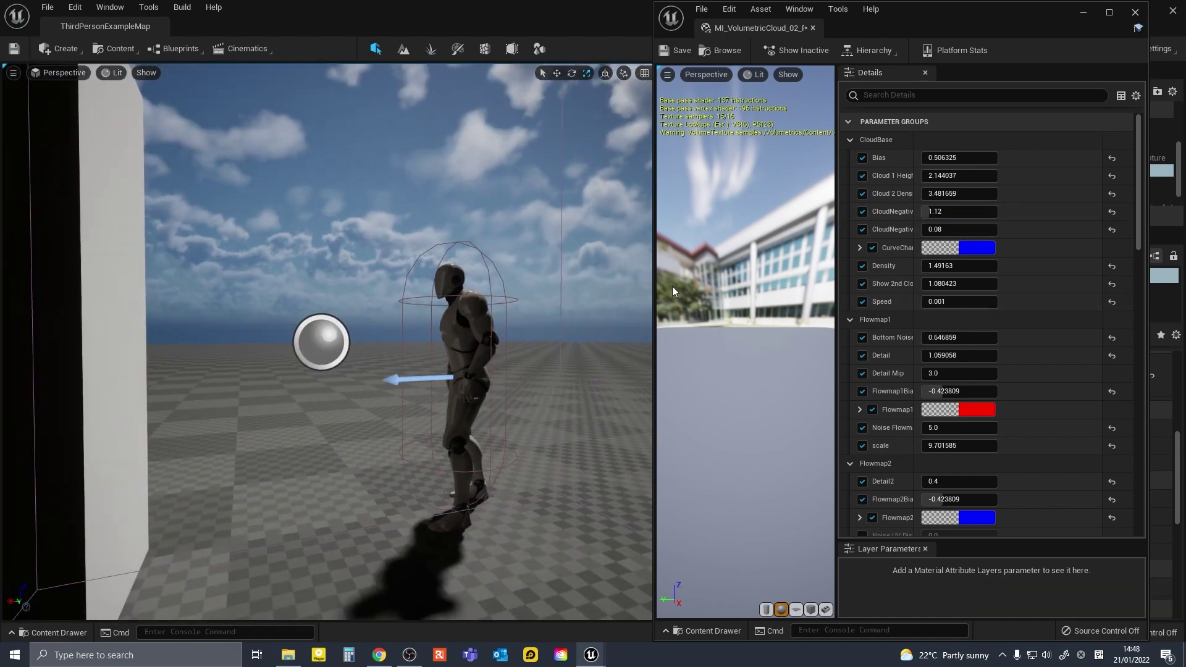
left_click(682, 51)
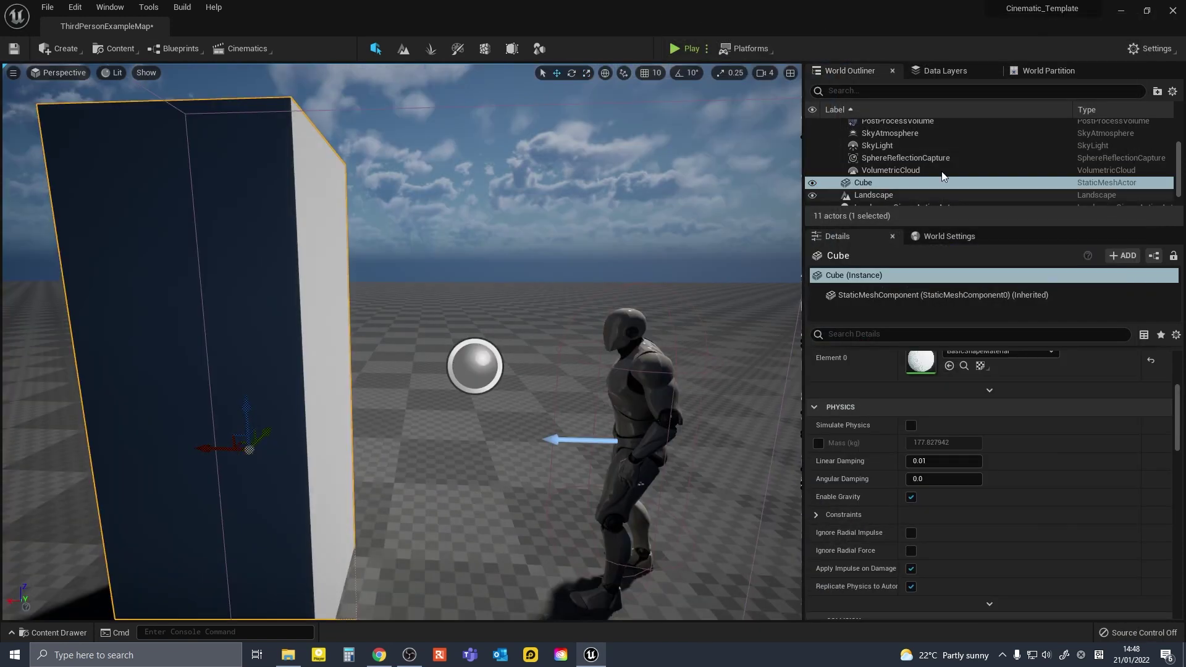
Enable Final Gather Quality for Lumen Global Illumination on the PostProcessVolume and set it to 4.0.
scroll(943, 167, "up", 3)
scroll(926, 170, "down", 1)
left_click(899, 157)
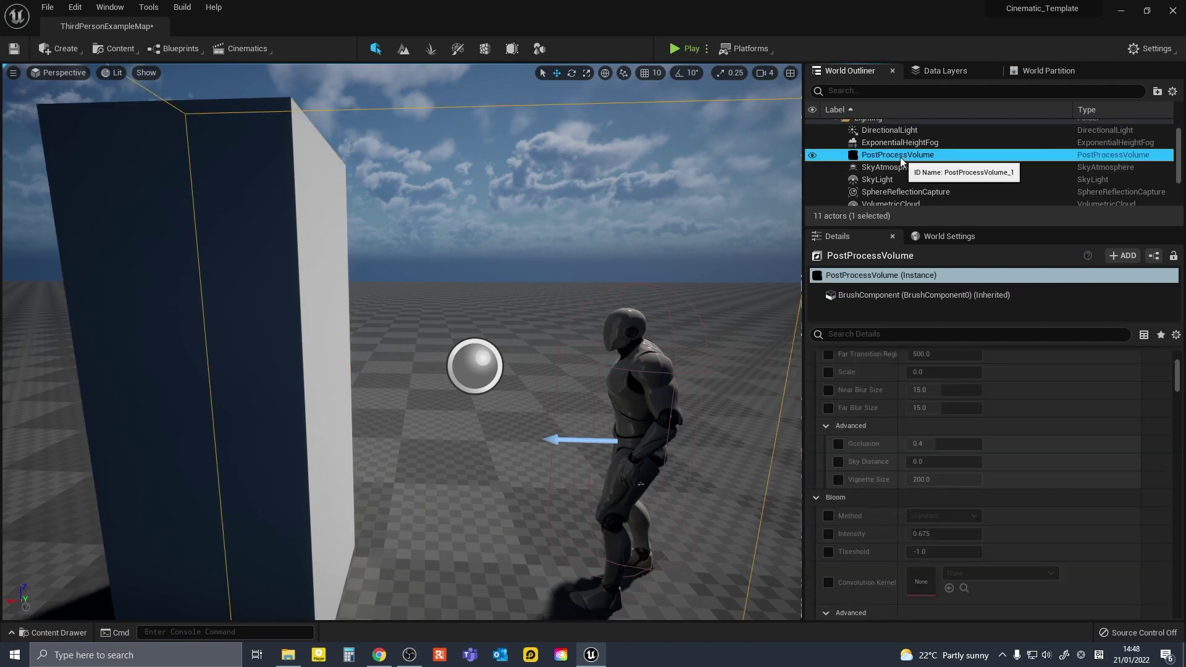
type("final")
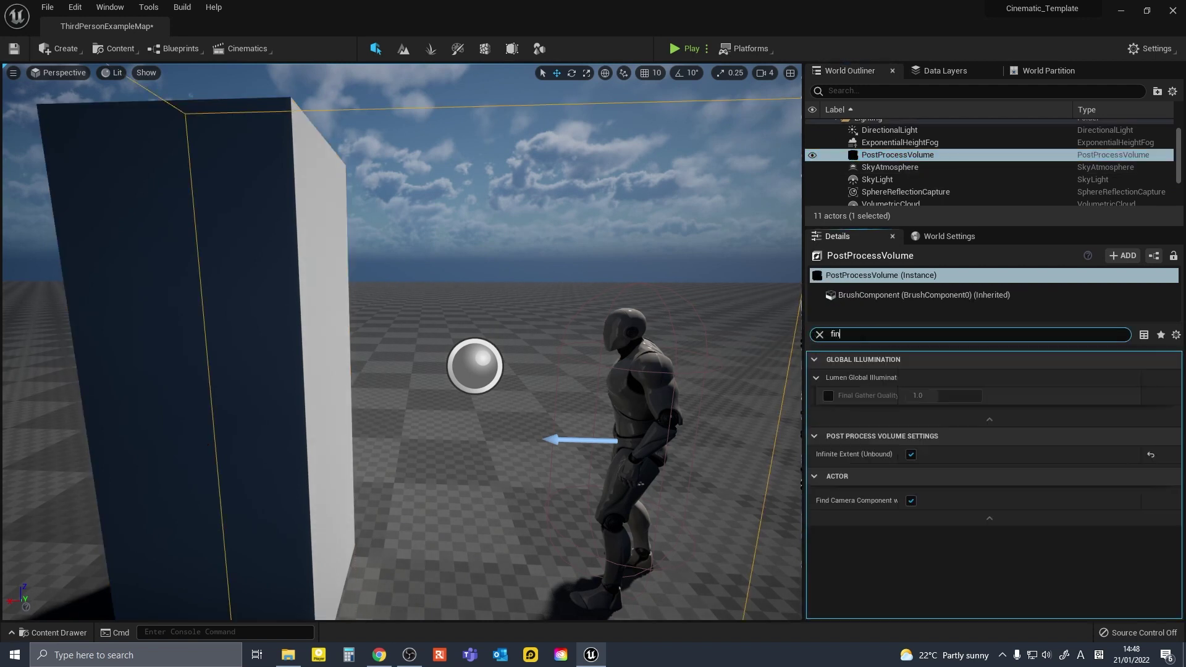
left_click(828, 396)
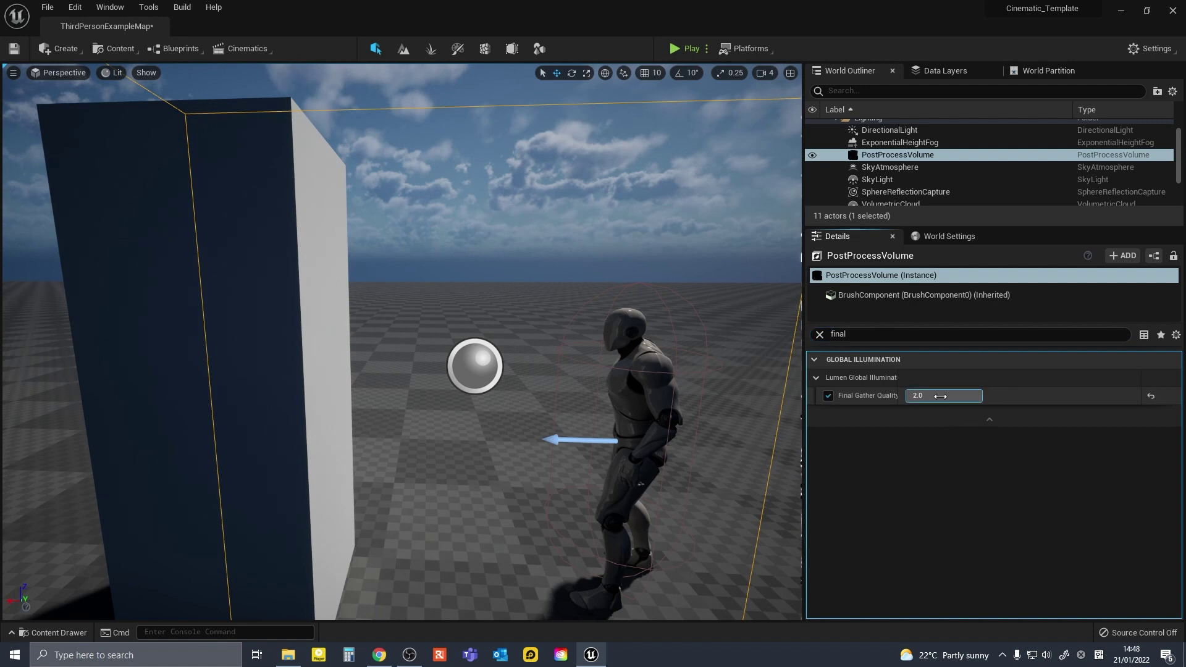
left_click(938, 396)
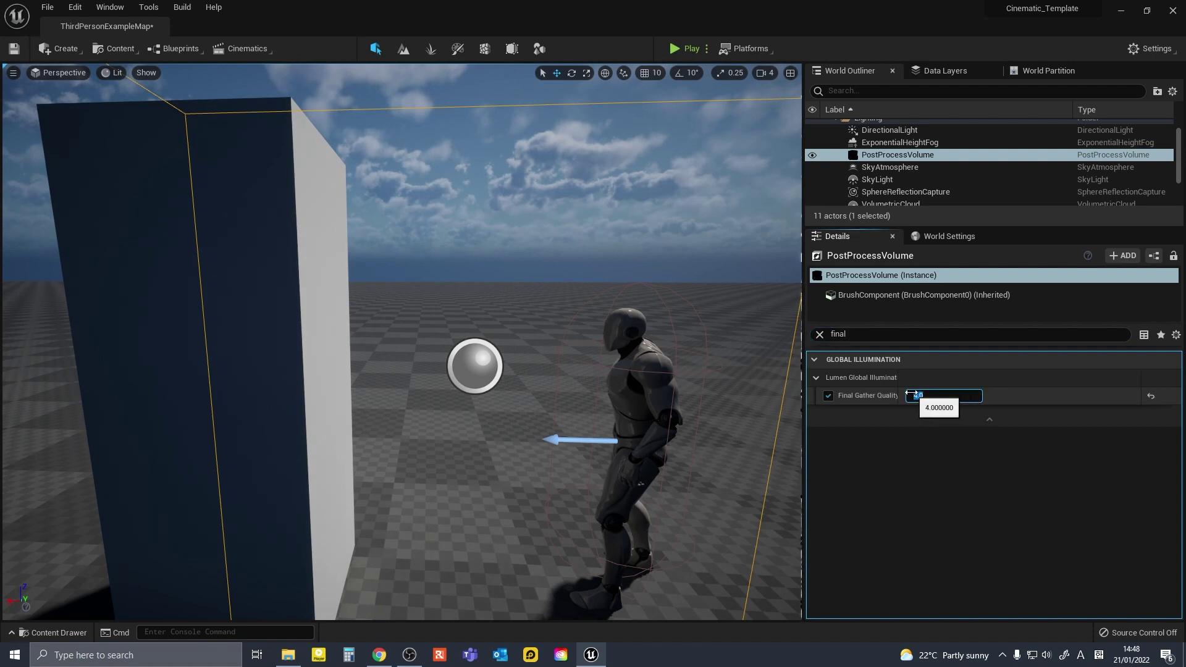
Enable the PostProcessVolume's Reflections Method with Lumen and set the Lumen Reflections Quality to 4.0.
left_click_drag(865, 335, 780, 337)
type("re")
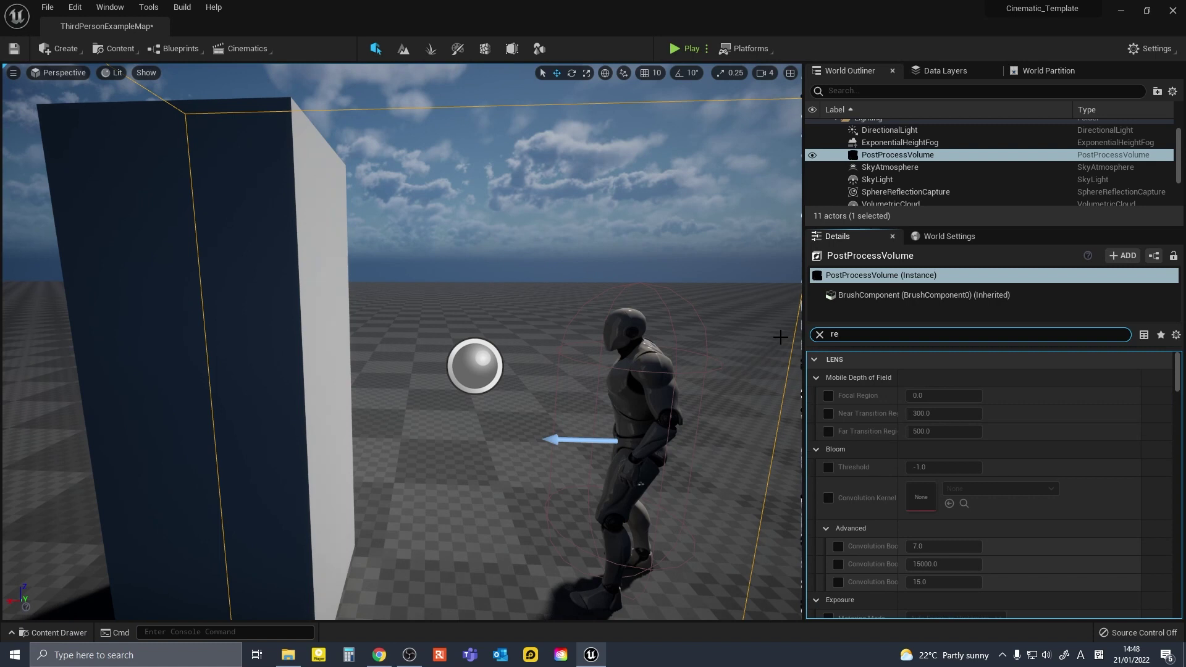
type("flection")
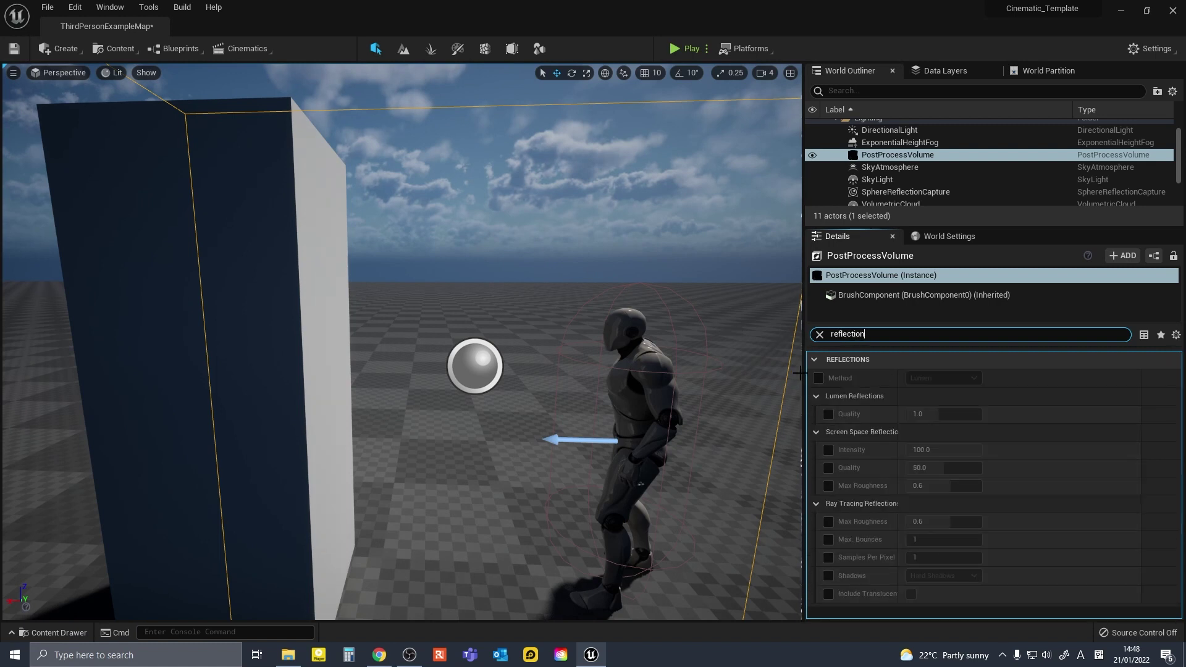
left_click(818, 378)
left_click(829, 414)
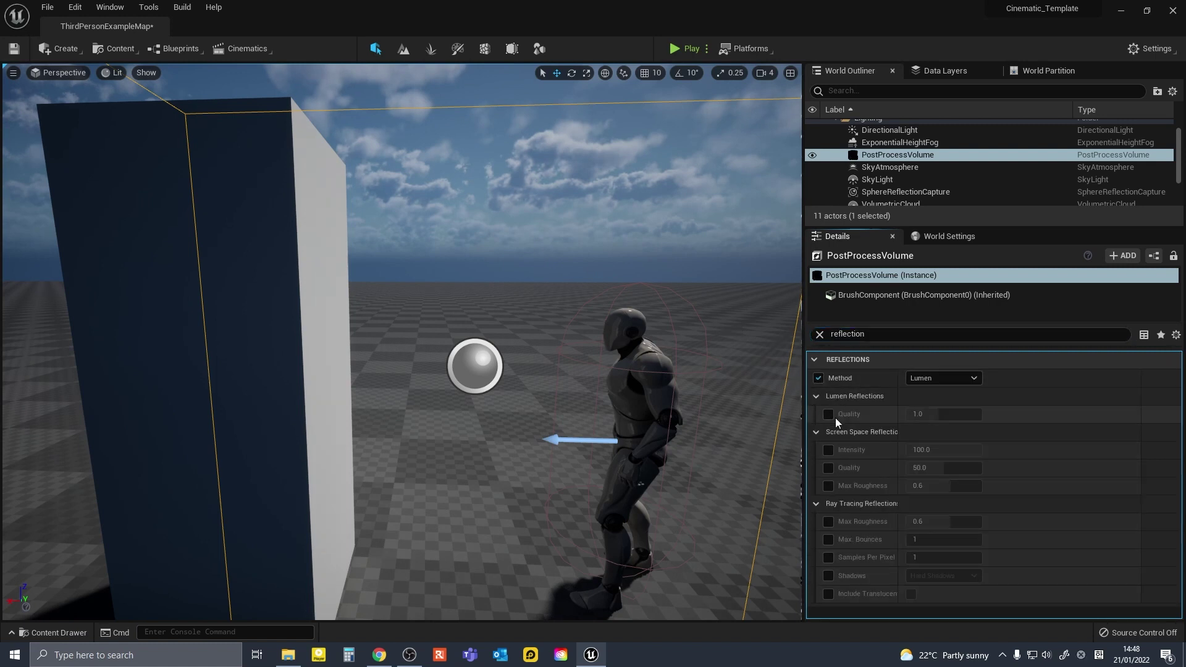
left_click(923, 415)
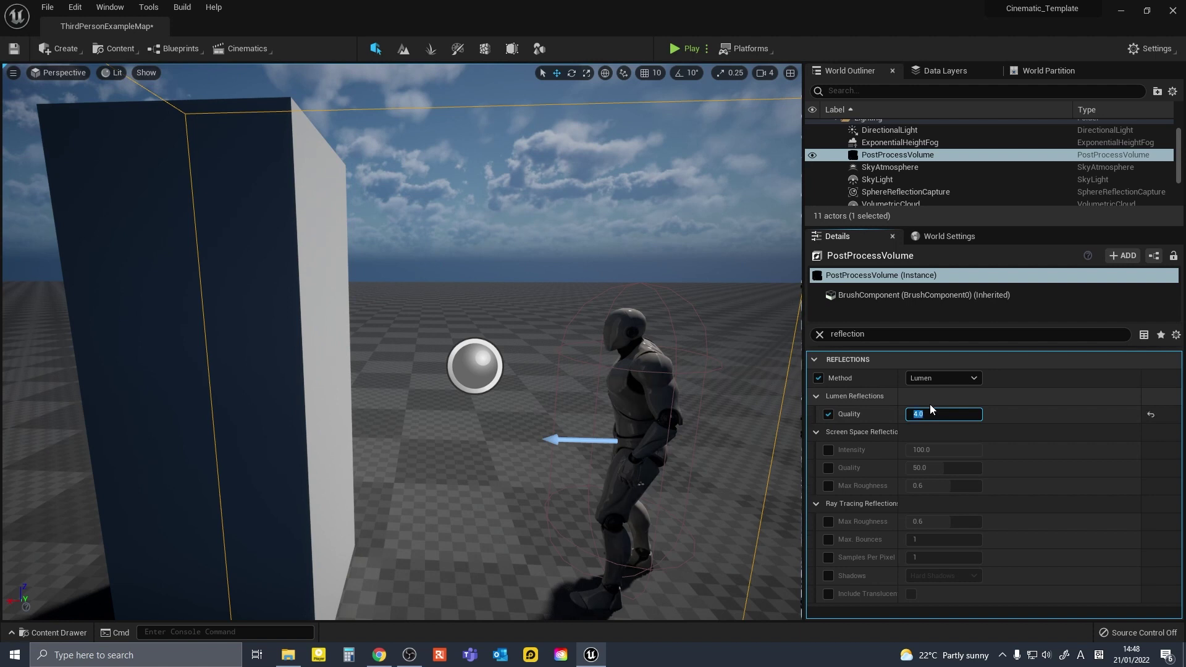
key("Return")
Enable the PostProcessVolume's Ray Tracing Global Illumination as Brute Force with Max. Bounces 2, and enable its Samples Per Pixel override.
left_click(820, 335)
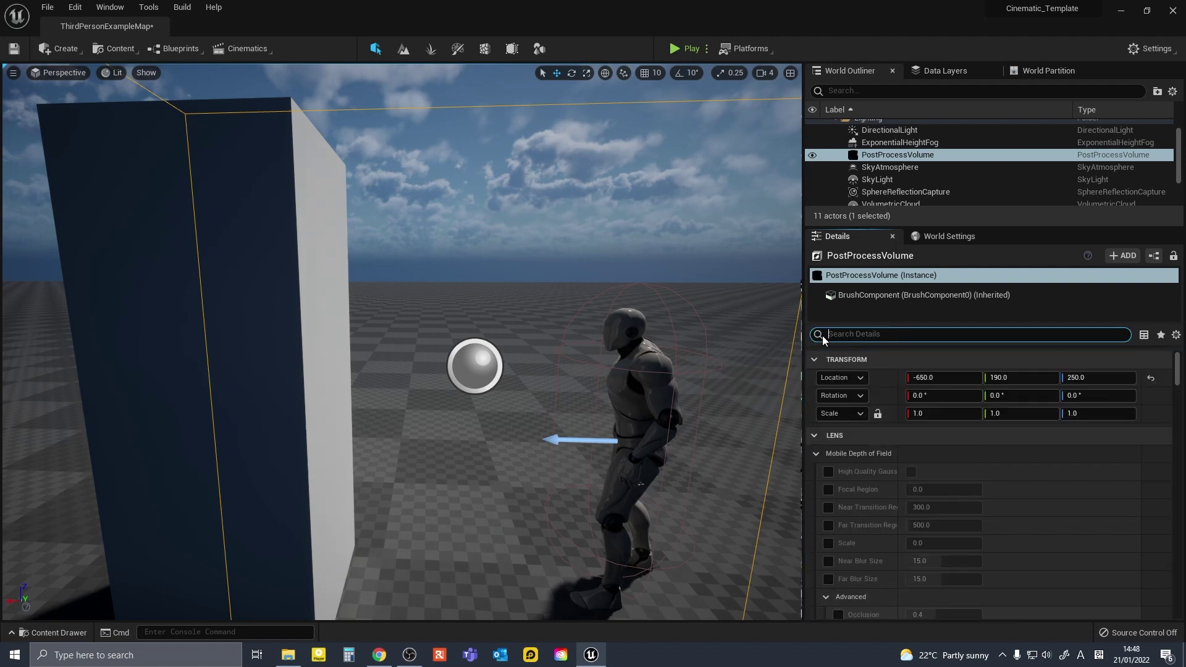
type("ray")
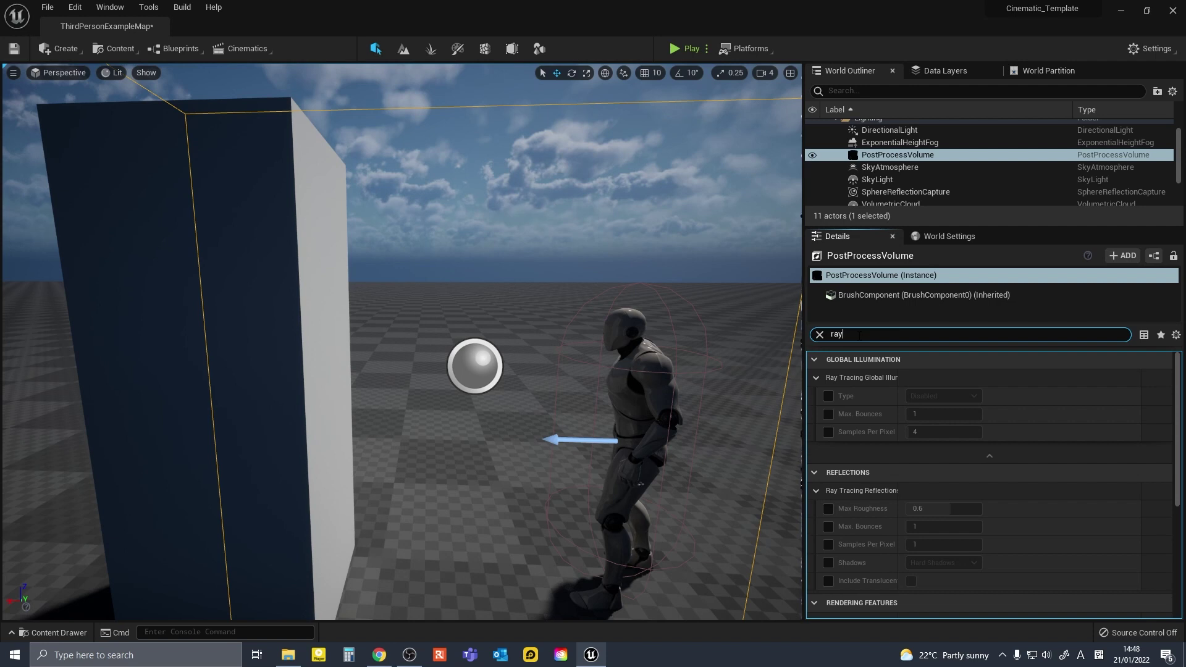
left_click(828, 396)
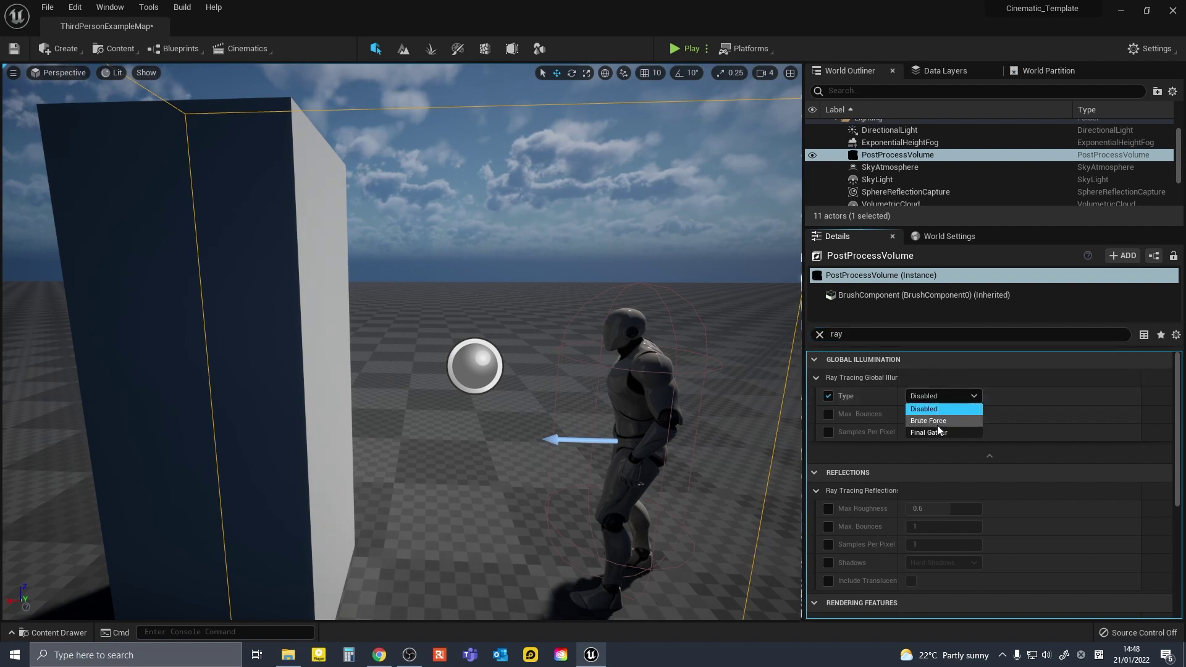
left_click(936, 423)
left_click(828, 414)
key("Tab")
type("2")
left_click(828, 432)
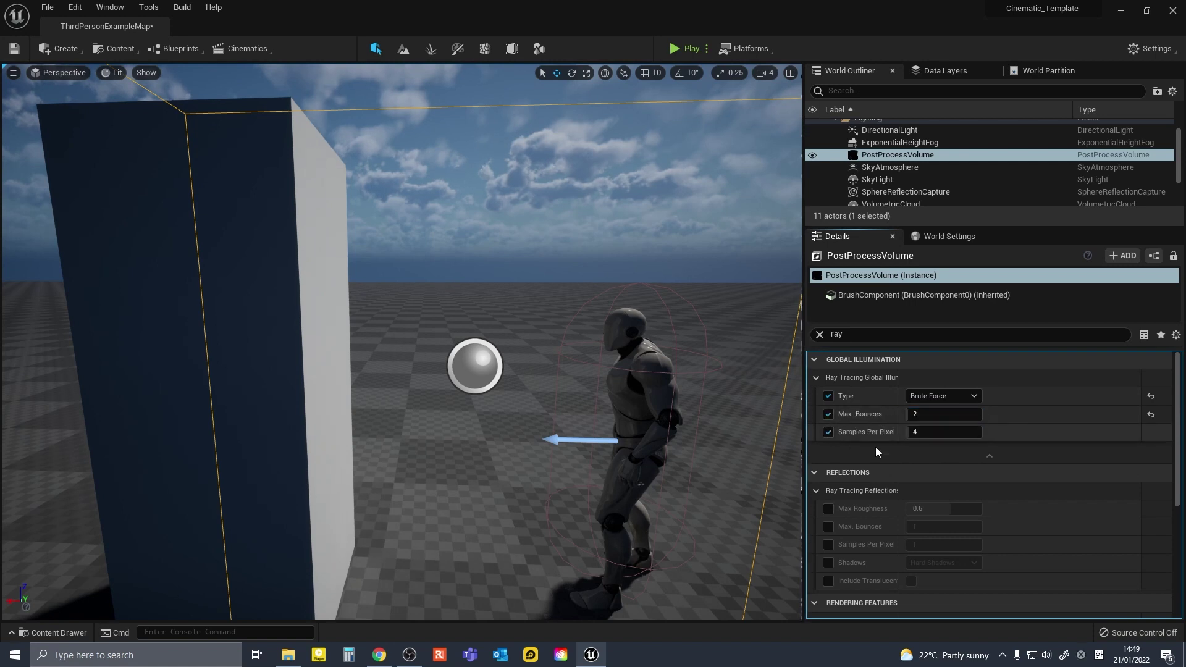
scroll(899, 460, "down", 2)
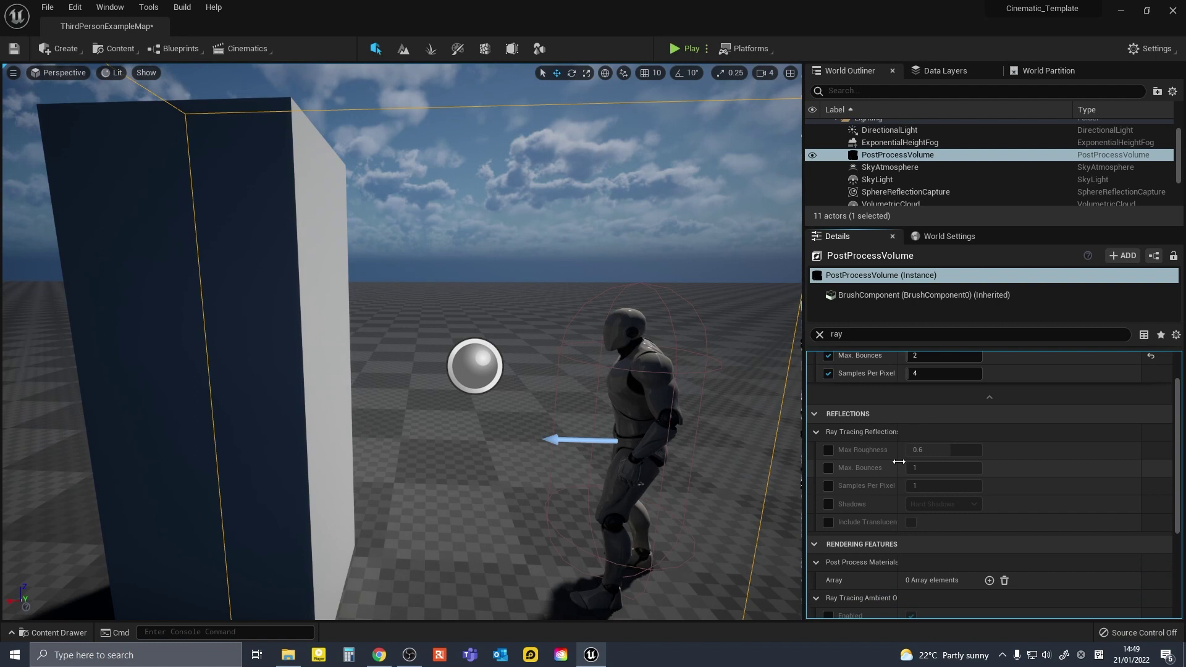
scroll(898, 461, "up", 2)
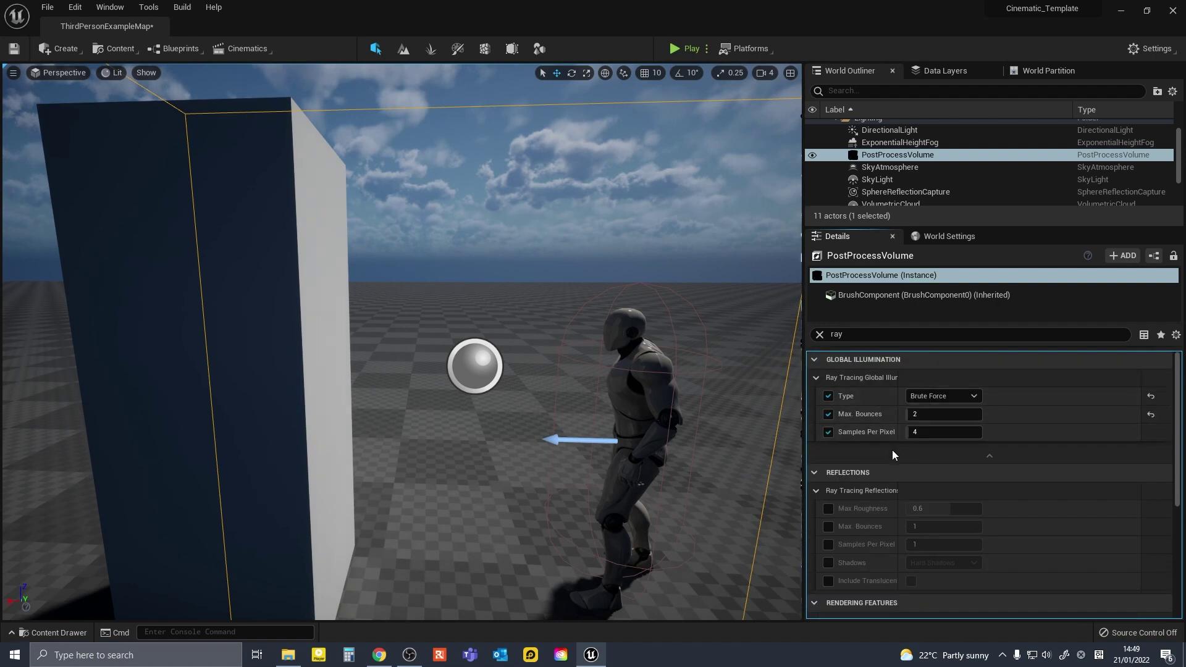
scroll(891, 453, "down", 6)
scroll(896, 474, "down", 1)
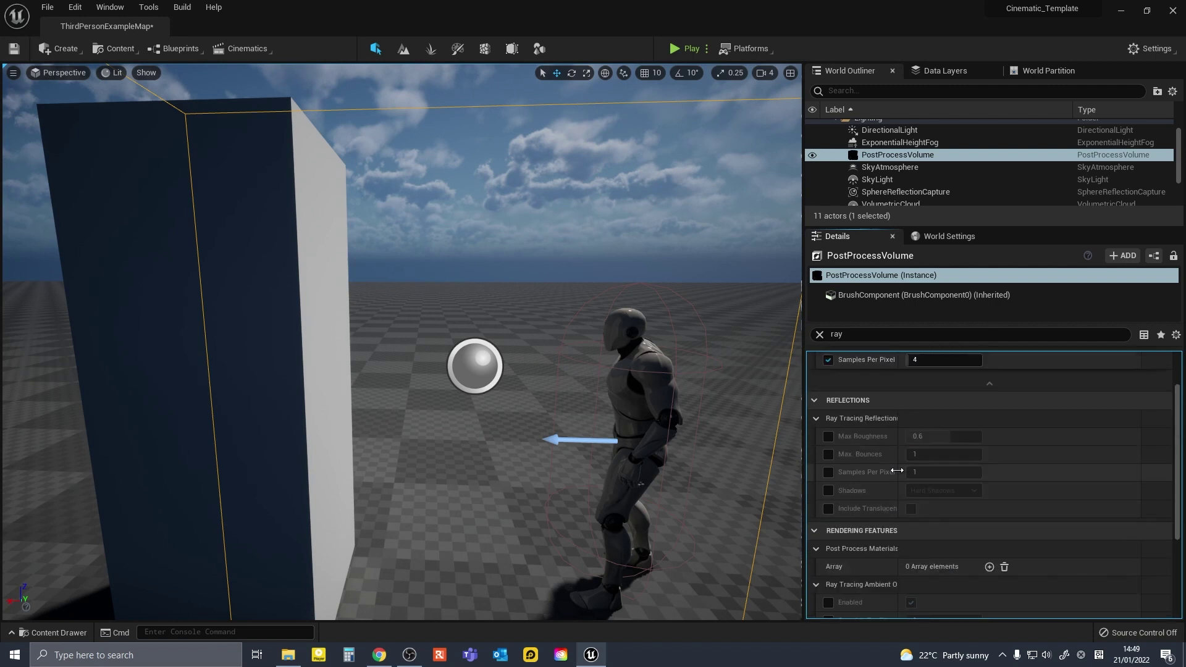
scroll(897, 470, "up", 1)
Enable the Motion Blur Amount override on the PostProcessVolume and save the level.
left_click(819, 334)
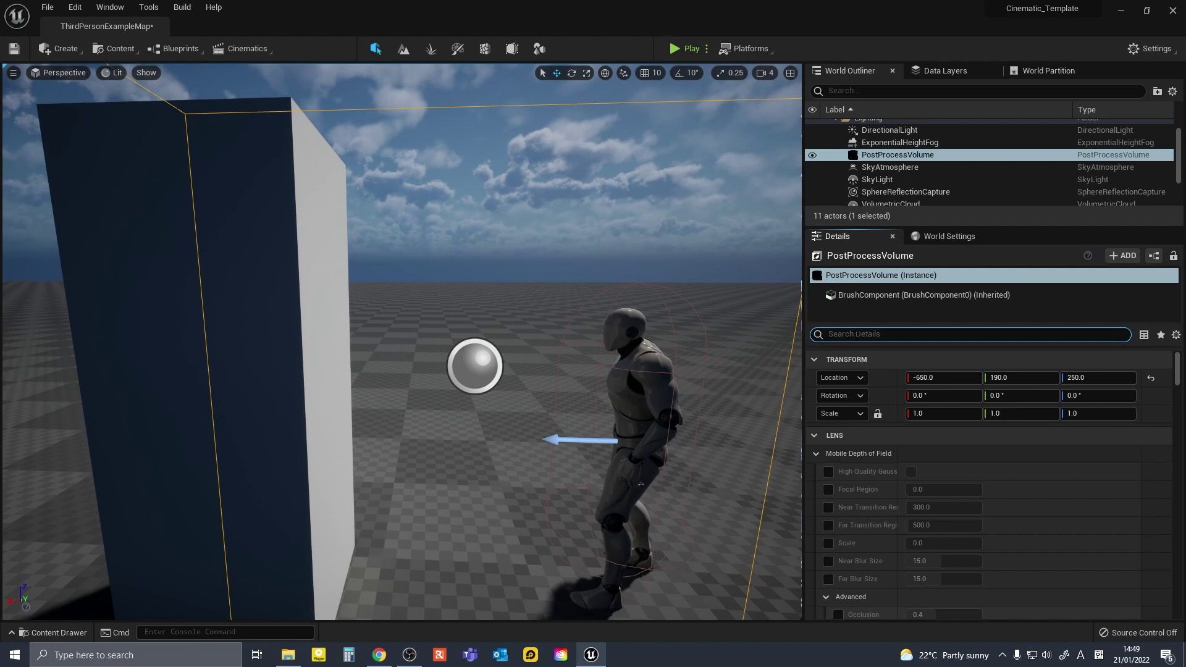
type("motion")
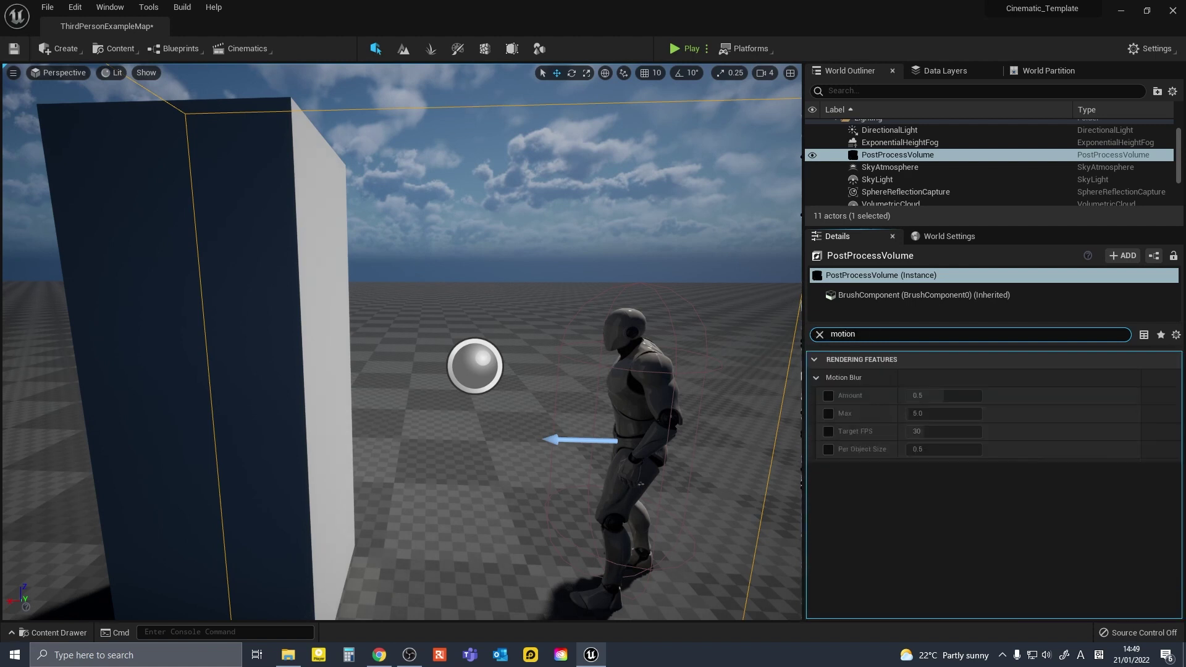
left_click(828, 396)
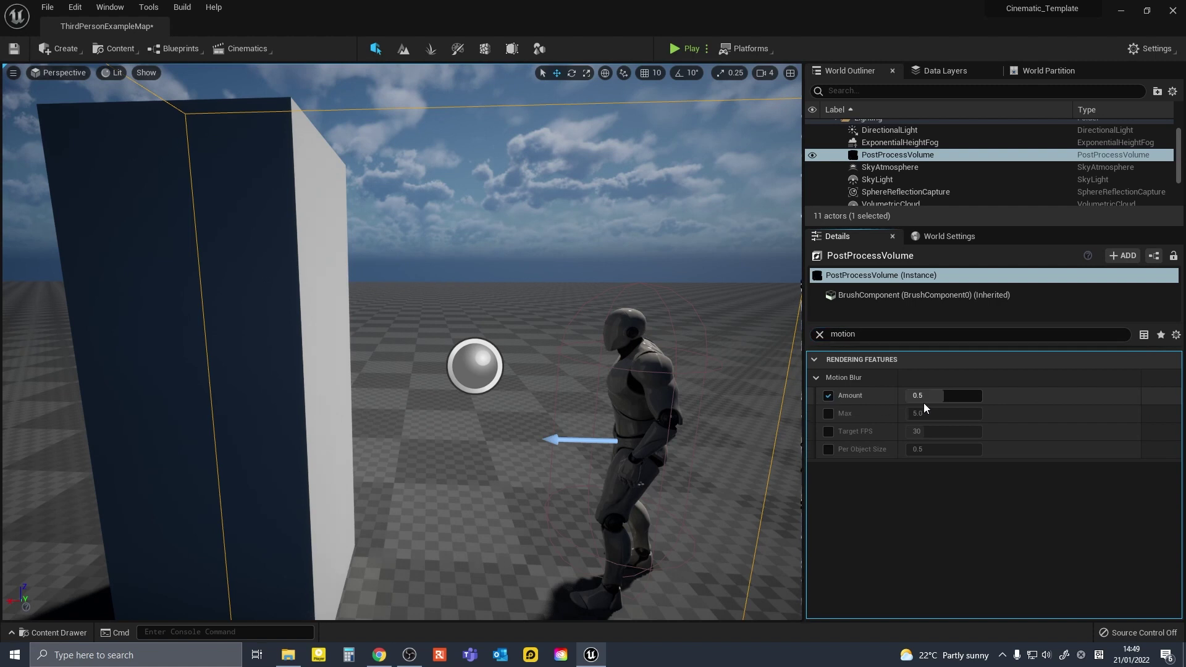
left_click(820, 335)
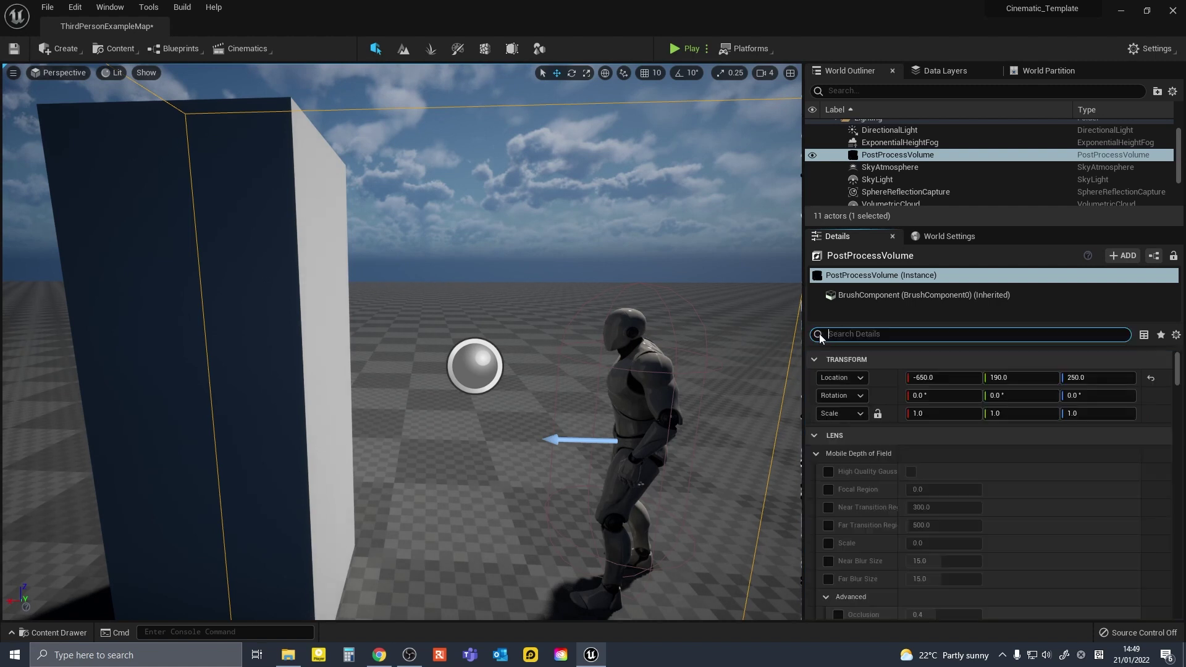
left_click(47, 7)
left_click(86, 146)
Raise the SkyAtmosphere's Rayleigh Scattering Scale to about 0.059.
left_click(560, 328)
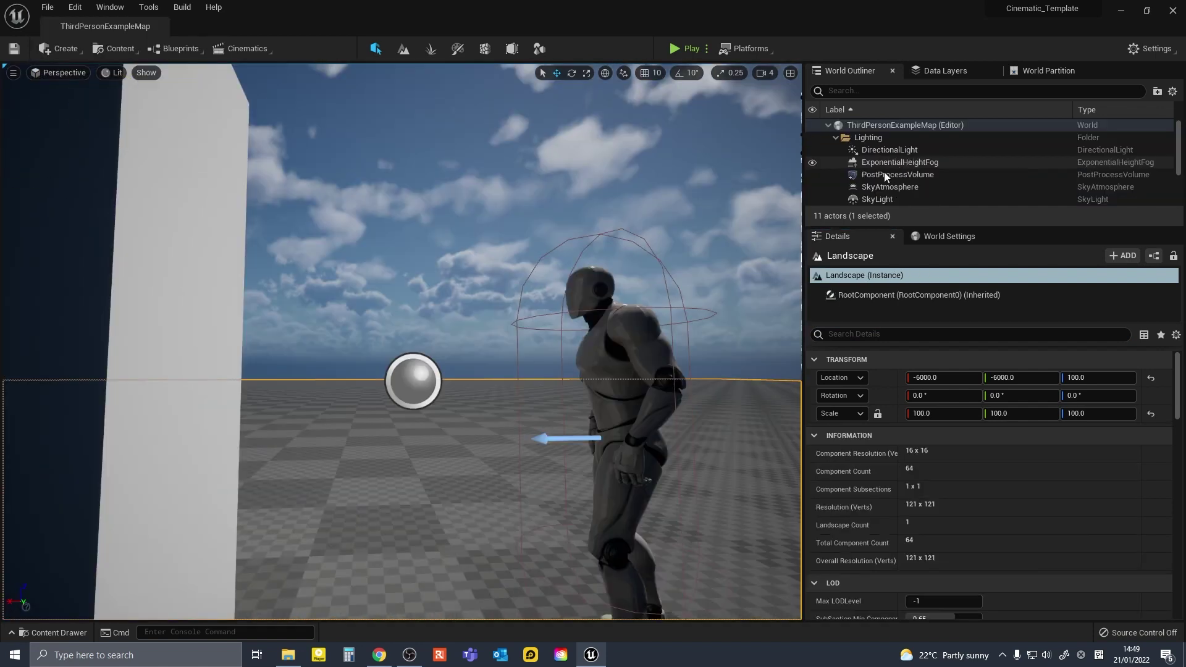
left_click(881, 184)
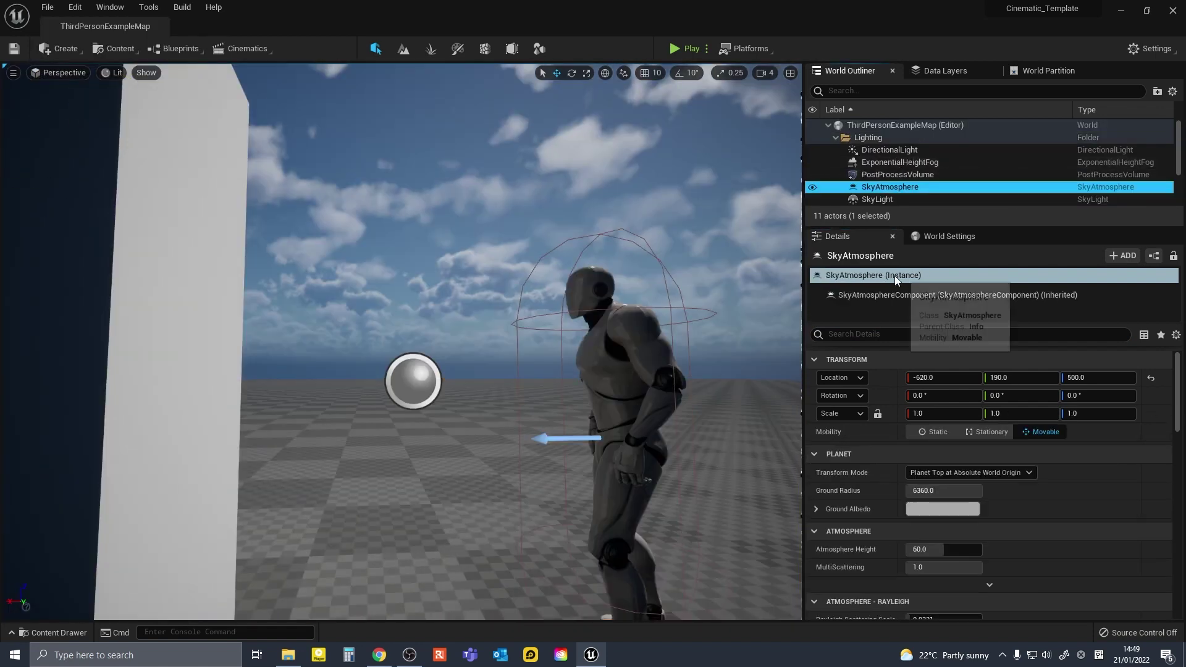
scroll(1013, 501, "down", 4)
scroll(1017, 493, "up", 1)
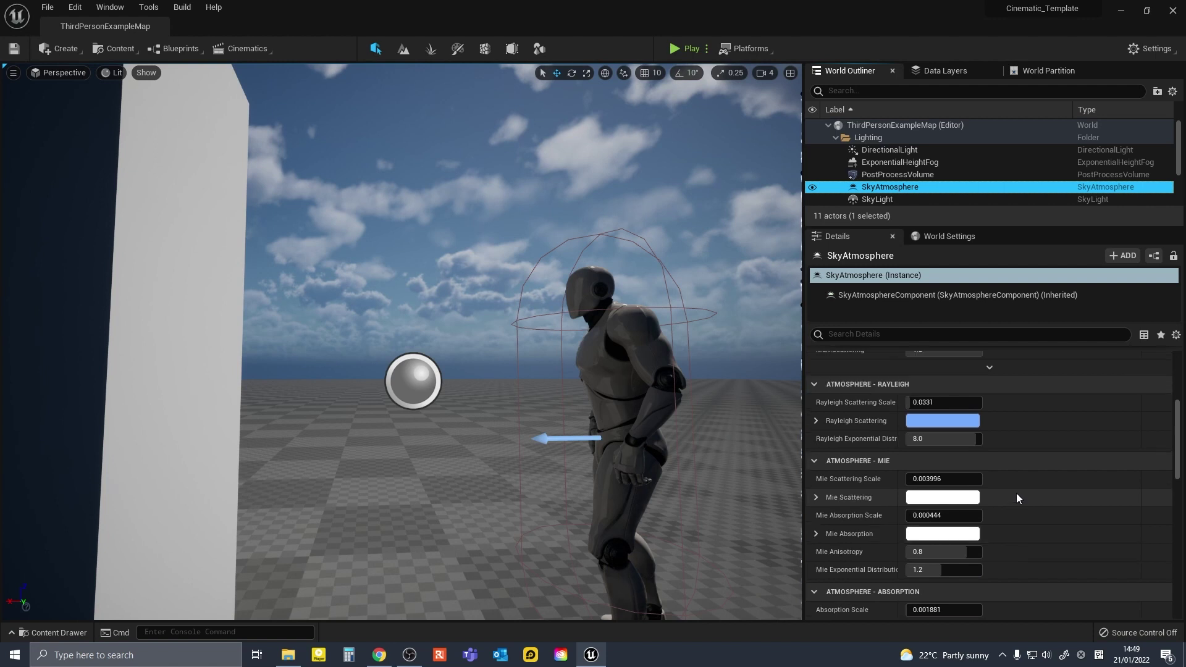
left_click_drag(928, 402, 931, 403)
right_click_drag(465, 262, 457, 248)
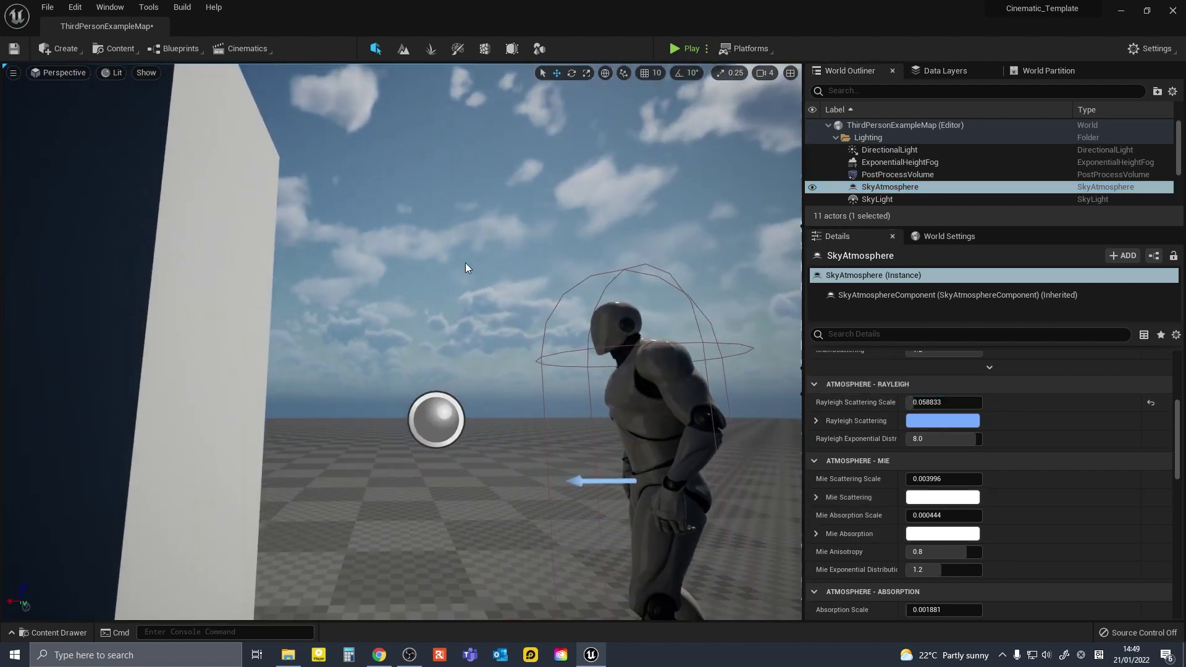
Rotate the sun low above the horizon in front of the camera and hide the VolumetricCloud actor.
key("ctrl+l")
scroll(865, 147, "down", 3)
left_click(890, 170)
left_click(812, 170)
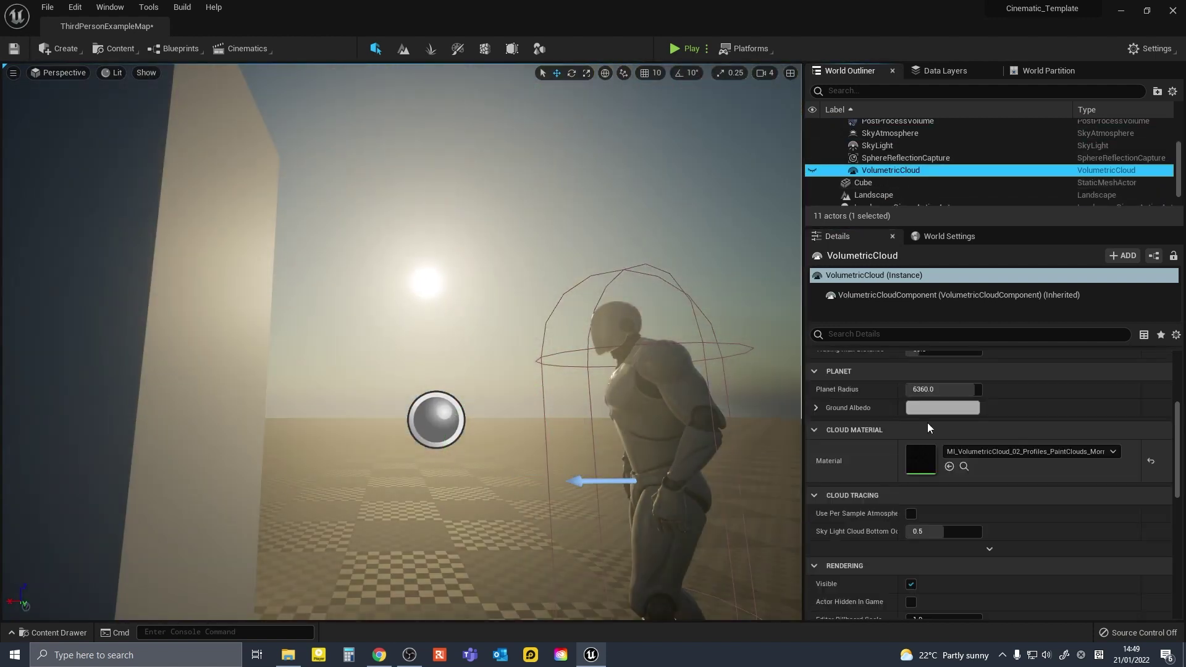
Set the SkyAtmosphere's Rayleigh Scattering Scale to about 0.258, Mie Scattering Scale to about 0.118 and Mie Absorption Scale to 0.0.
left_click(890, 132)
scroll(991, 488, "down", 2)
left_click_drag(945, 442, 939, 519)
mouse_move(617, 371)
right_mouse_down()
mouse_move(584, 374)
mouse_move(596, 380)
right_mouse_up()
scroll(945, 515, "down", 2)
left_click_drag(920, 516, 976, 515)
mouse_move(556, 376)
right_mouse_down()
mouse_move(710, 377)
mouse_move(556, 377)
right_mouse_up()
left_click_drag(958, 516, 907, 516)
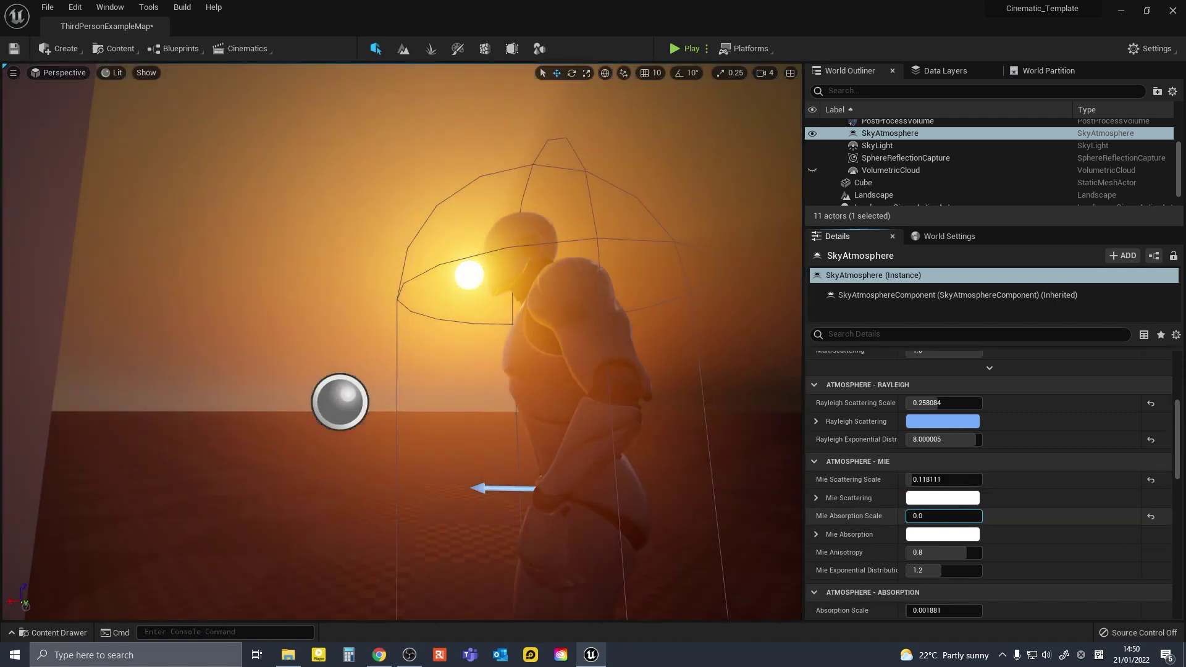
Try raising the SkyAtmosphere's Mie Exponential Distribution and Mie Anisotropy, and undo the last four changes.
mouse_move(587, 377)
right_mouse_down()
mouse_move(599, 374)
mouse_move(574, 377)
right_mouse_up()
left_click_drag(940, 570, 979, 570)
left_click_drag(965, 553, 976, 552)
mouse_move(567, 395)
right_mouse_down()
mouse_move(710, 395)
mouse_move(567, 425)
mouse_move(710, 408)
mouse_move(571, 402)
right_mouse_up()
key("ctrl+z")
key("ctrl+z")
key("ctrl+z")
key("ctrl+z")
Duplicate the tall Cube and place the copy beside the character where it catches the character's shadow.
scroll(907, 456, "up", 5)
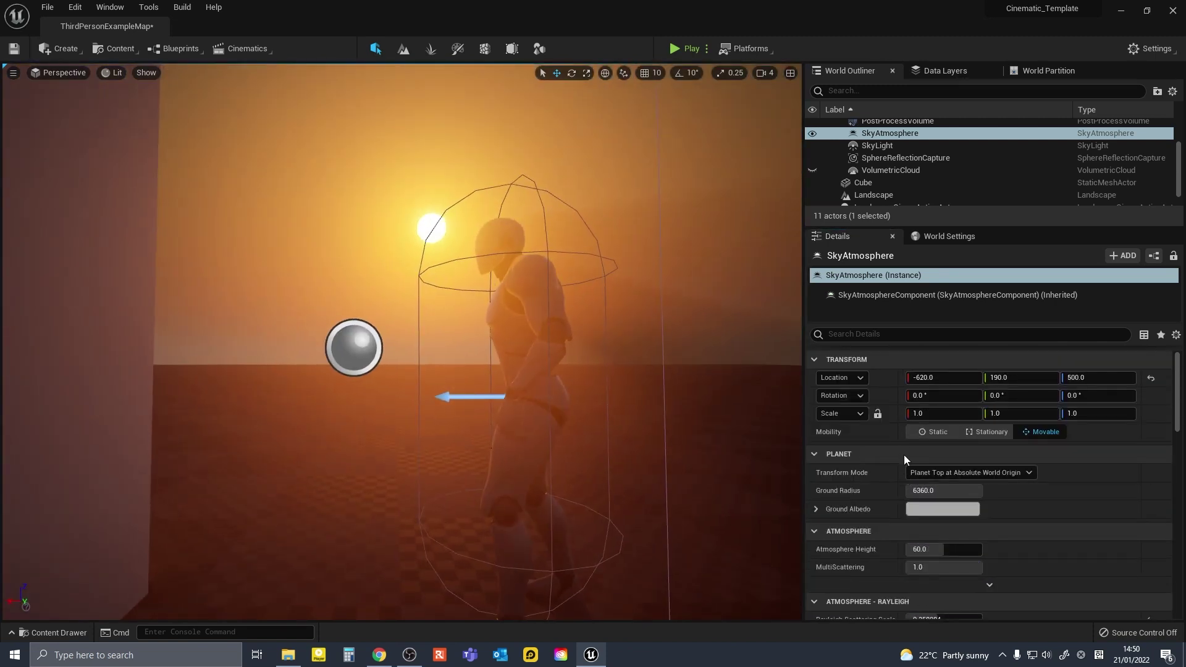
scroll(883, 156, "up", 3)
left_click(882, 149)
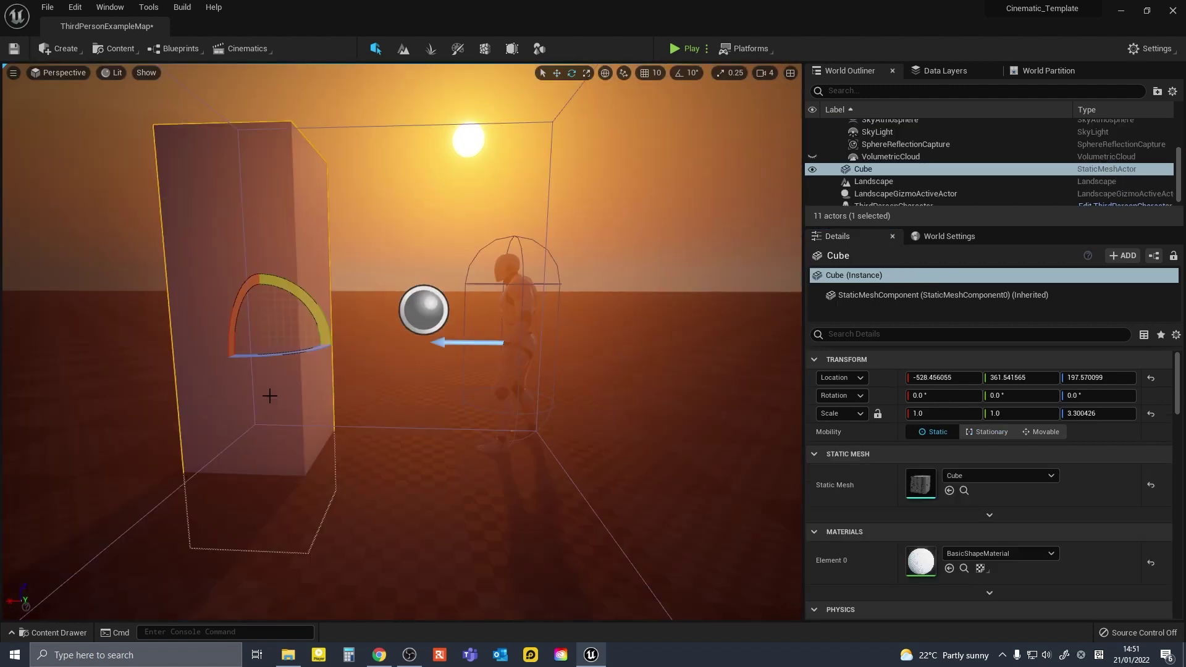
key("w")
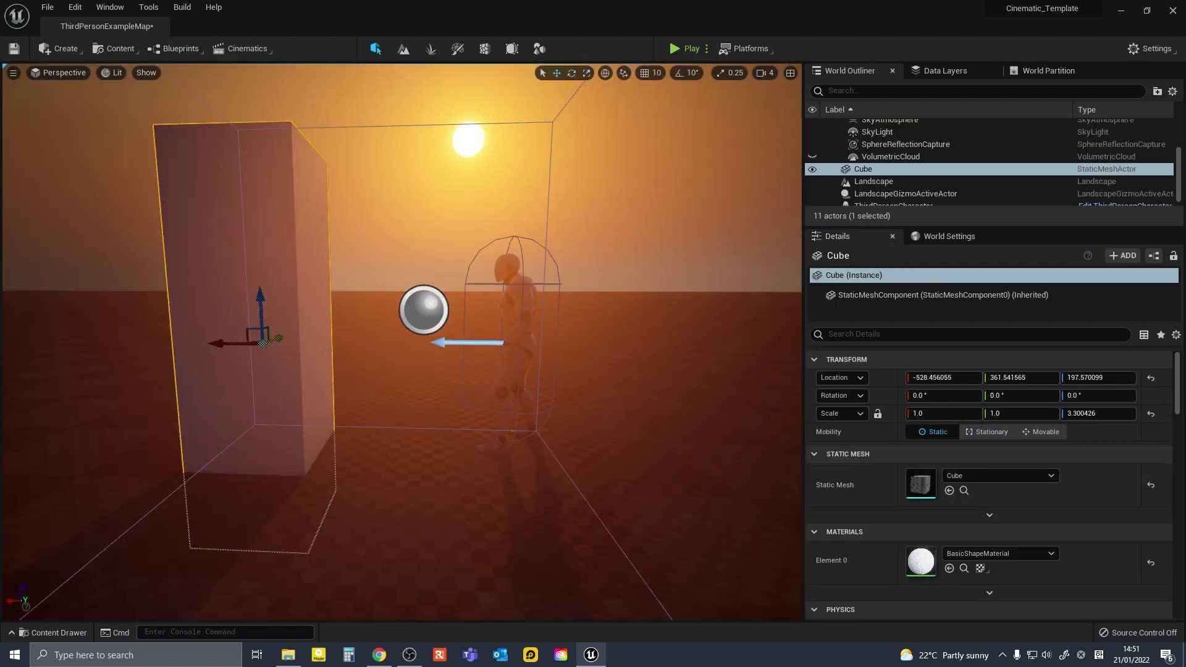
left_click_drag(274, 337, 644, 413)
key("w")
right_click_drag(556, 395, 735, 376)
right_click_drag(701, 420, 713, 422)
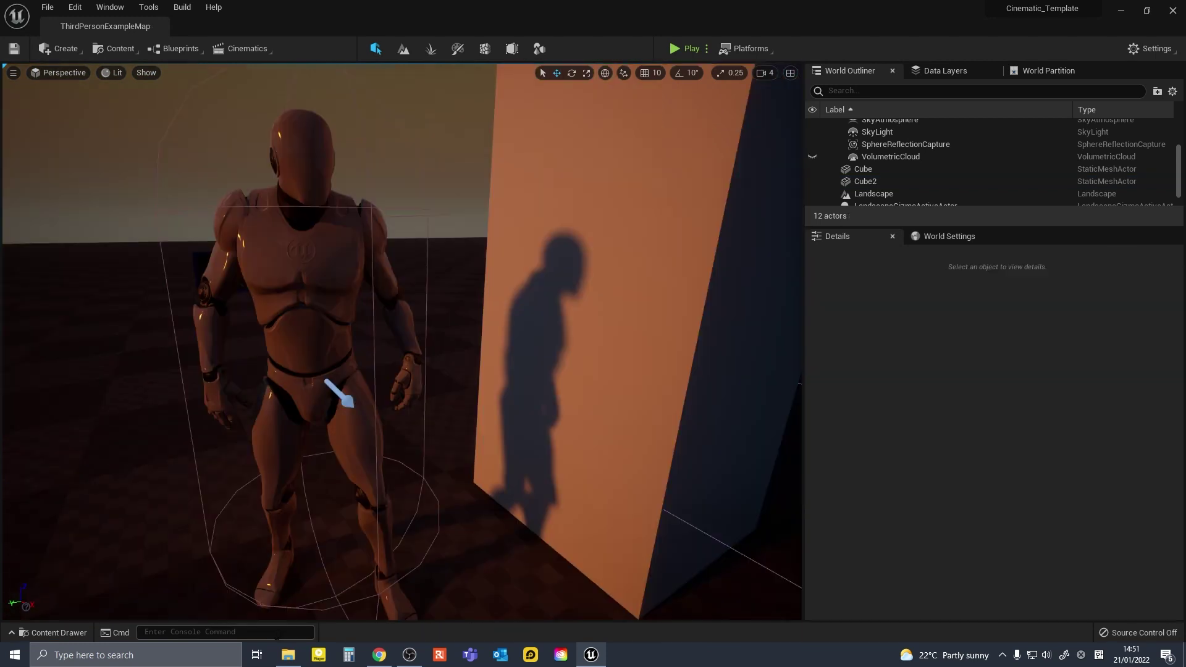
Set a directional shadow ray count with the console command r.Shadow.Virtual.SMRT.RayCountDirectional.
left_click(276, 635)
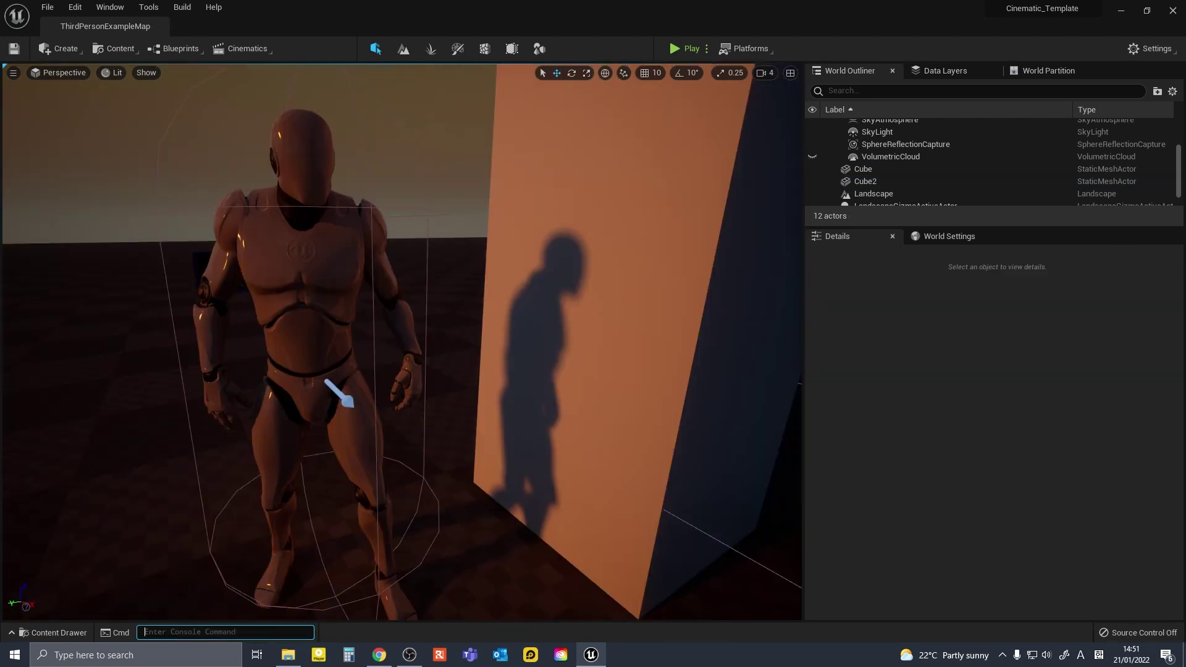
type("r.shadow")
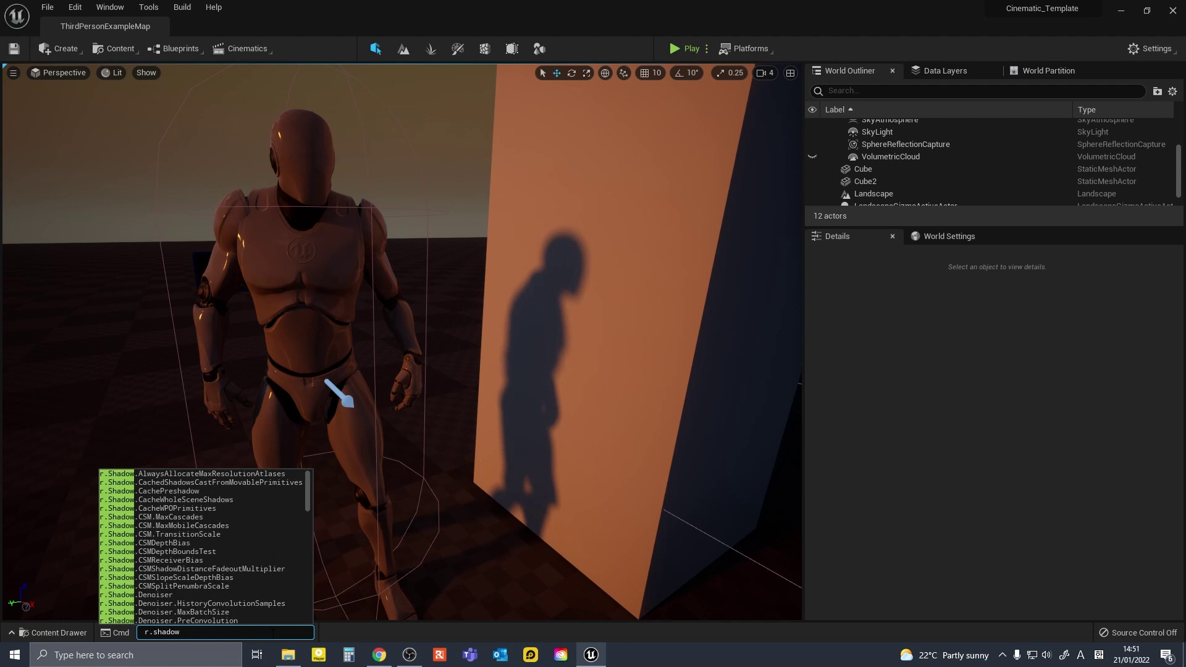
type(".virtual")
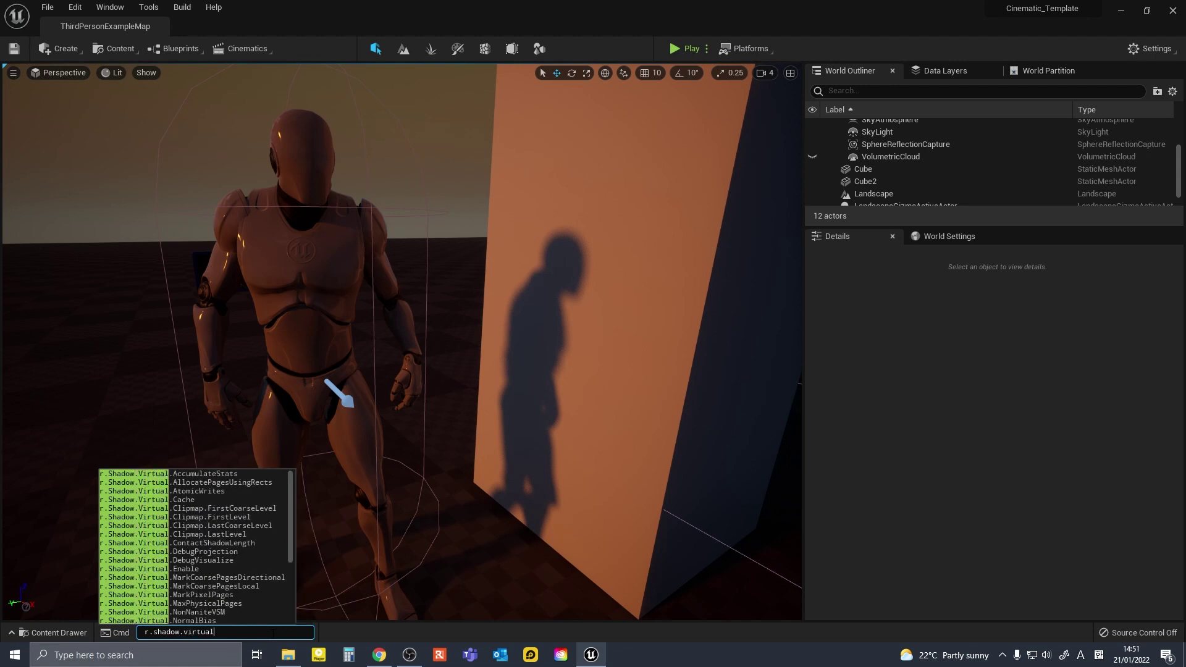
type(".smrt")
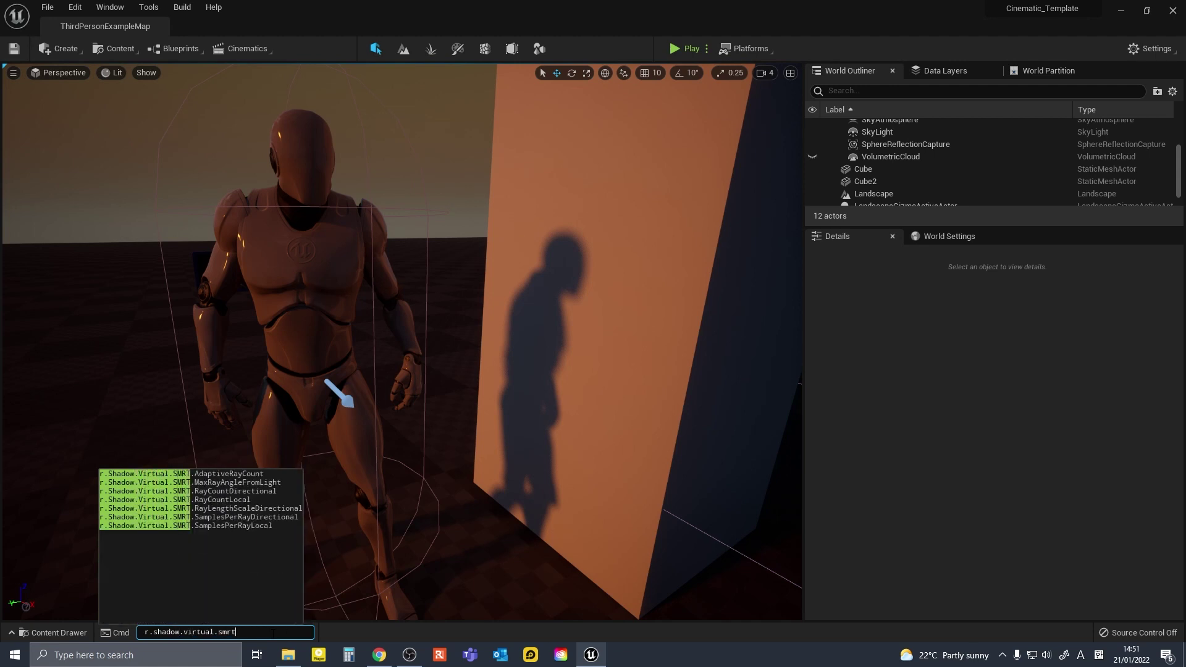
type(".raycoun")
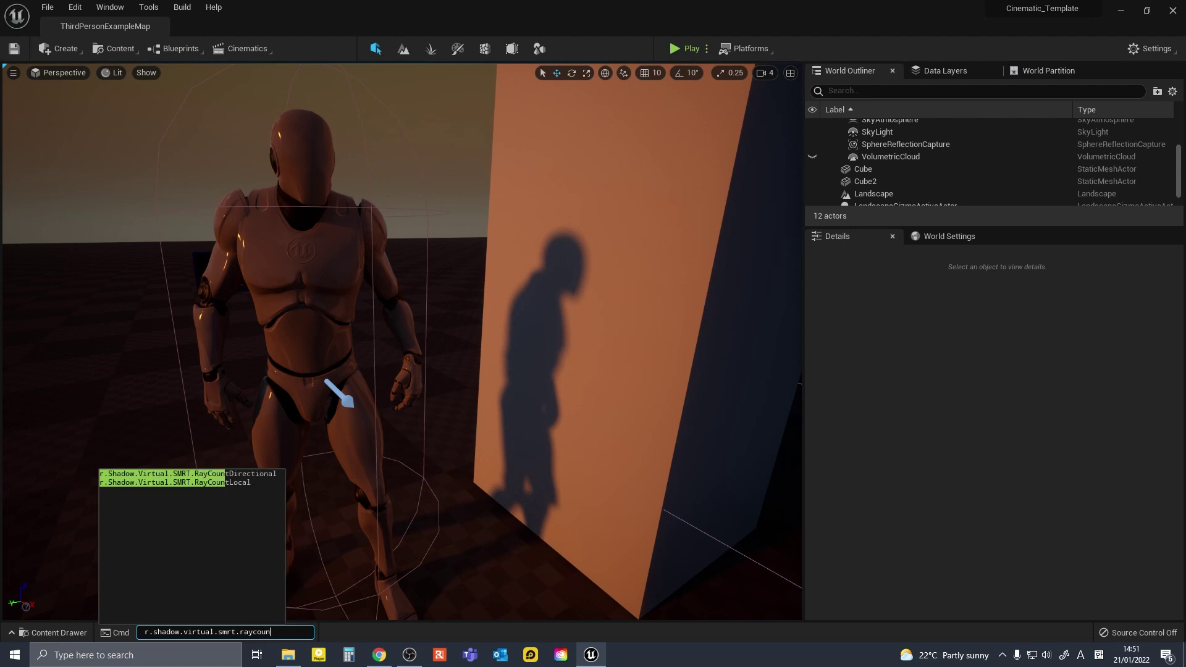
type("tdir")
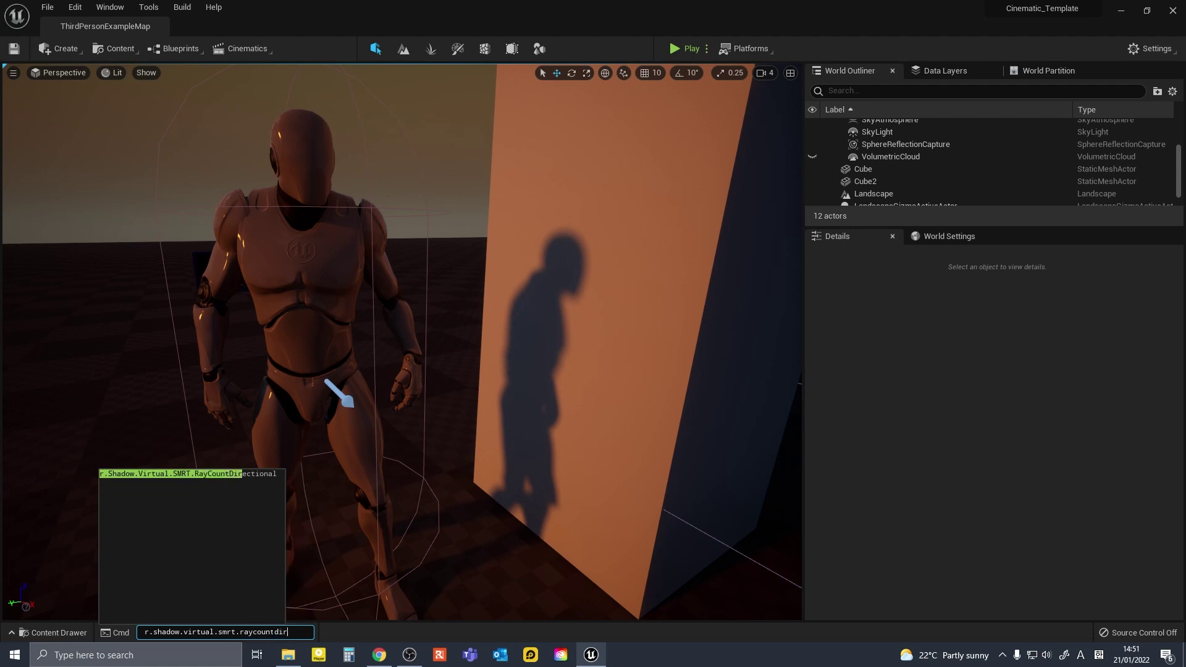
type("ectional")
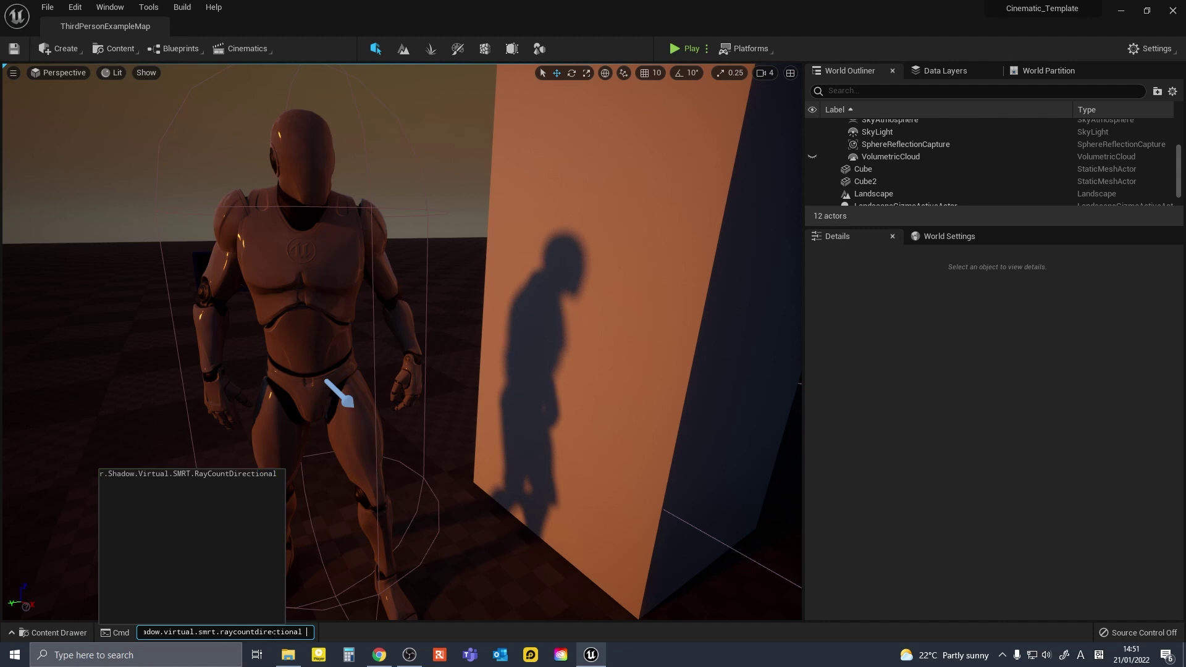
key("Return")
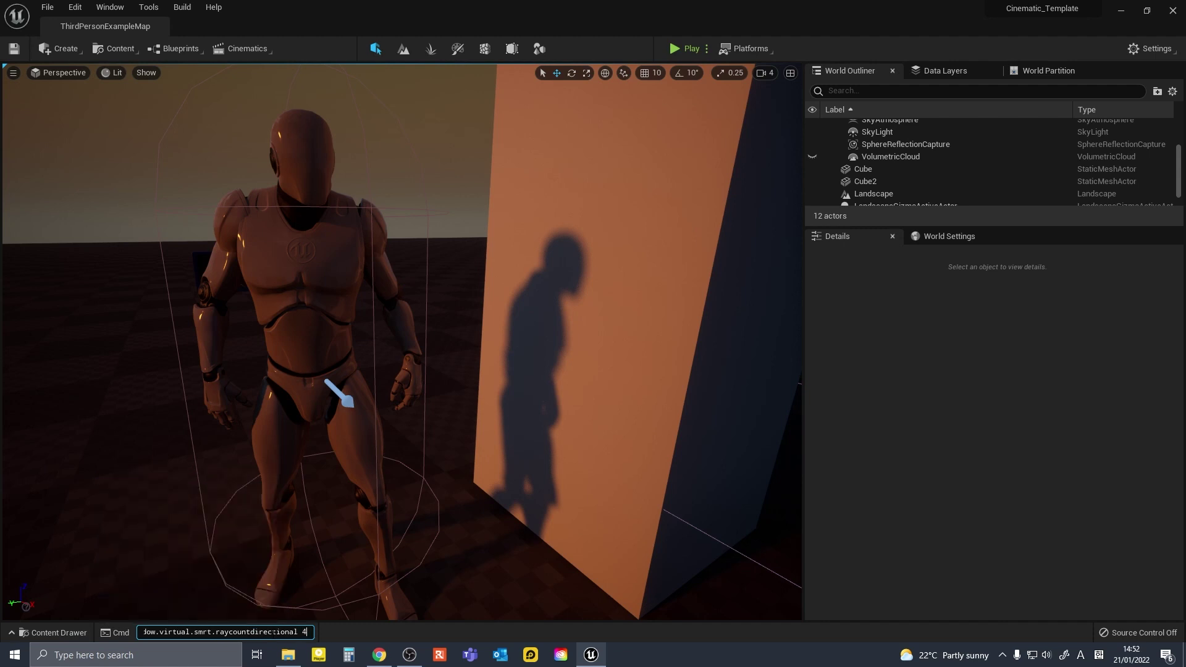
Check the character's shadow on the cube up close and save the level.
left_click(438, 210)
key("w")
right_click_drag(444, 212, 479, 192)
key("s")
left_click(19, 51)
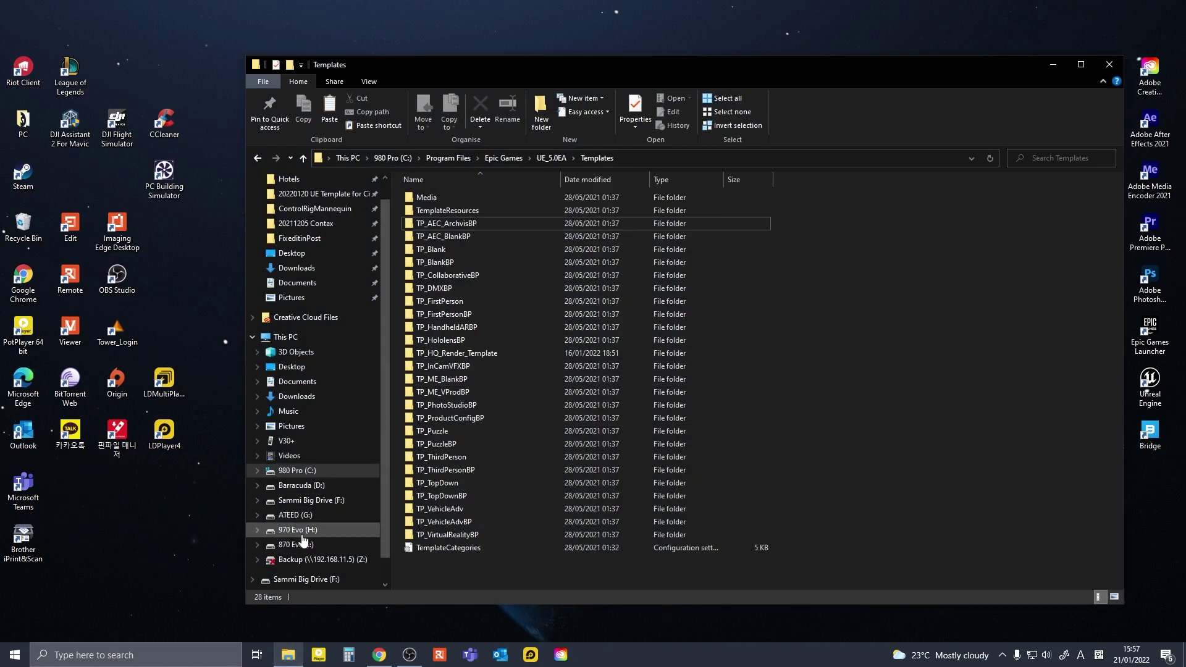
In File Explorer, copy the Cinematic_Template folder from Unreal > Unreal Projects on the 970 Evo (H:) drive.
left_click(299, 530)
double_click(426, 211)
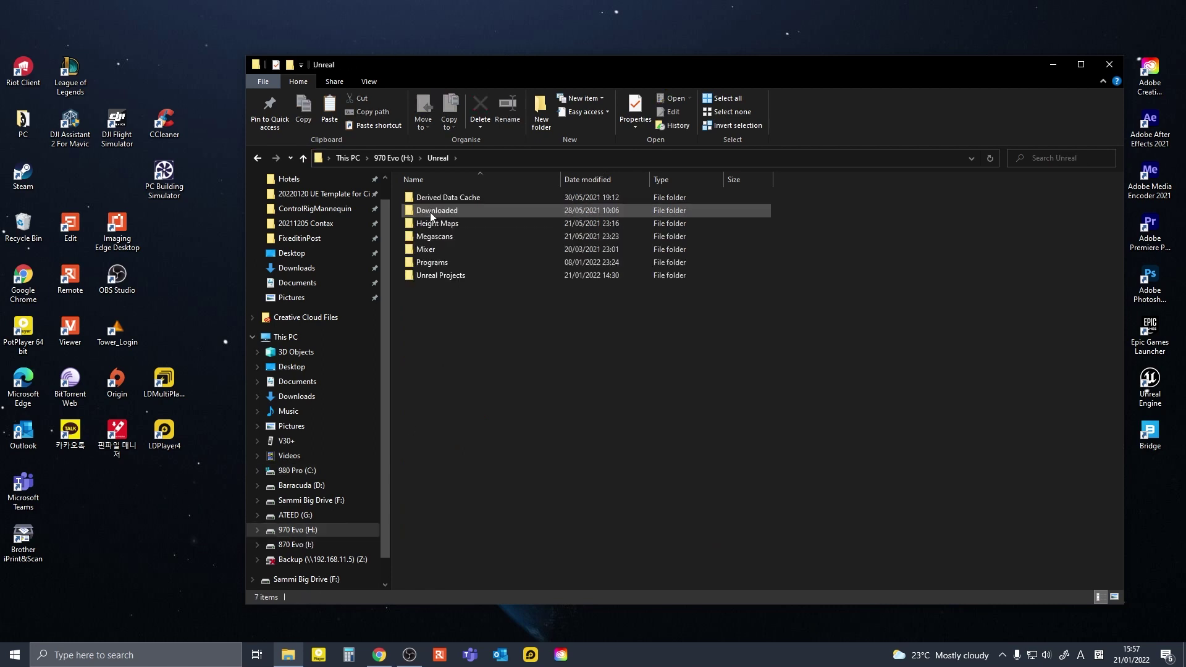
double_click(433, 276)
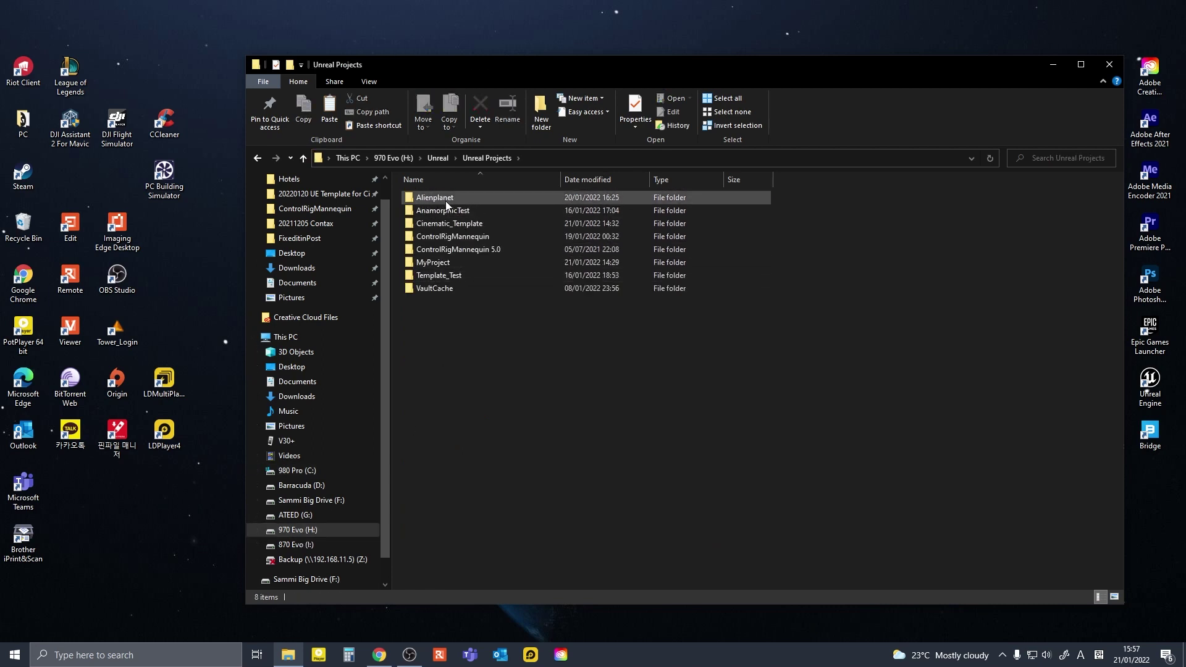
left_click(451, 225)
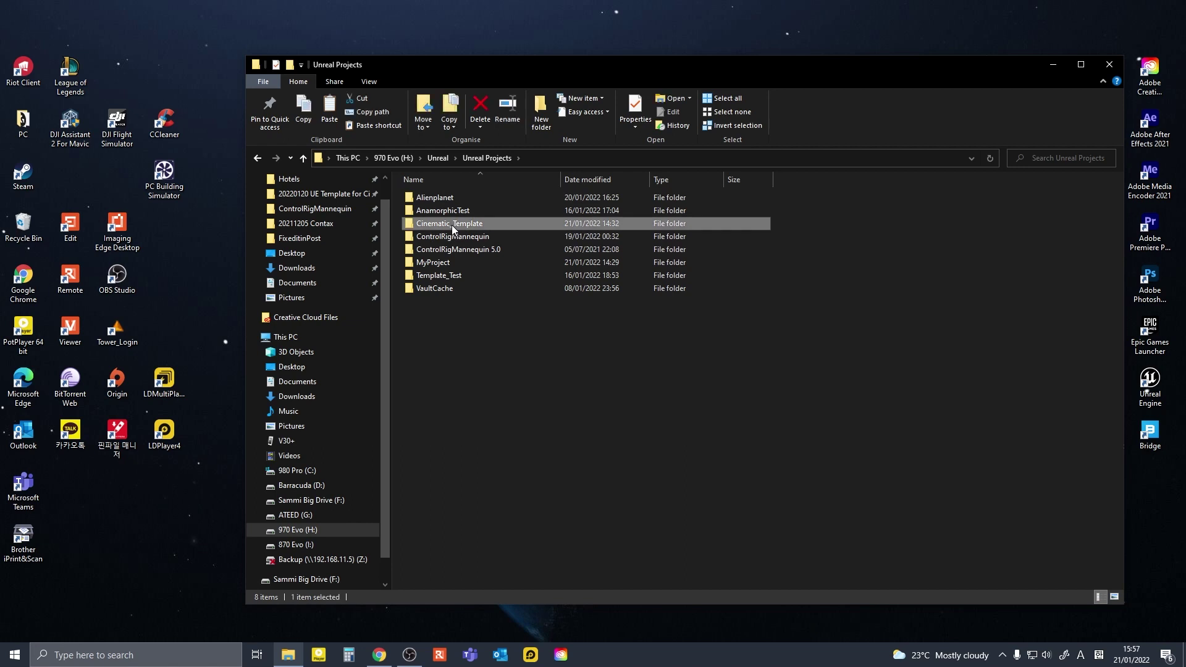
right_click(451, 225)
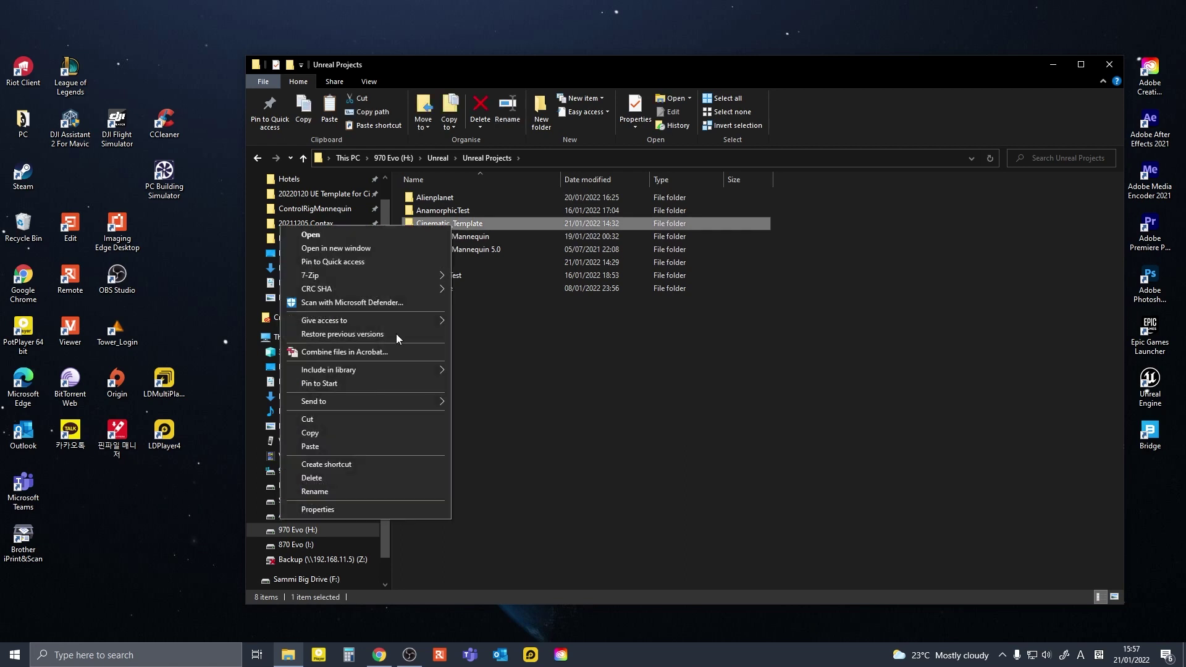
left_click(380, 433)
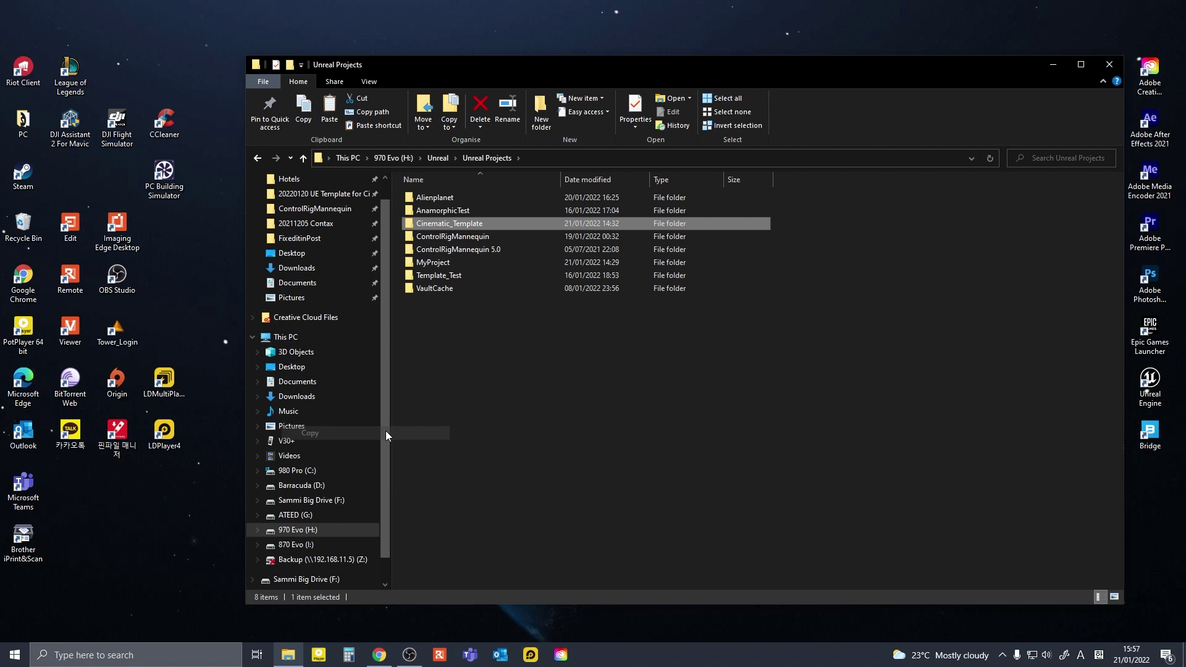
Paste the copied Cinematic_Template folder into Program Files > Epic Games > UE_5.0EA > Templates on the 980 Pro (C:) drive.
left_click(413, 426)
left_click(297, 471)
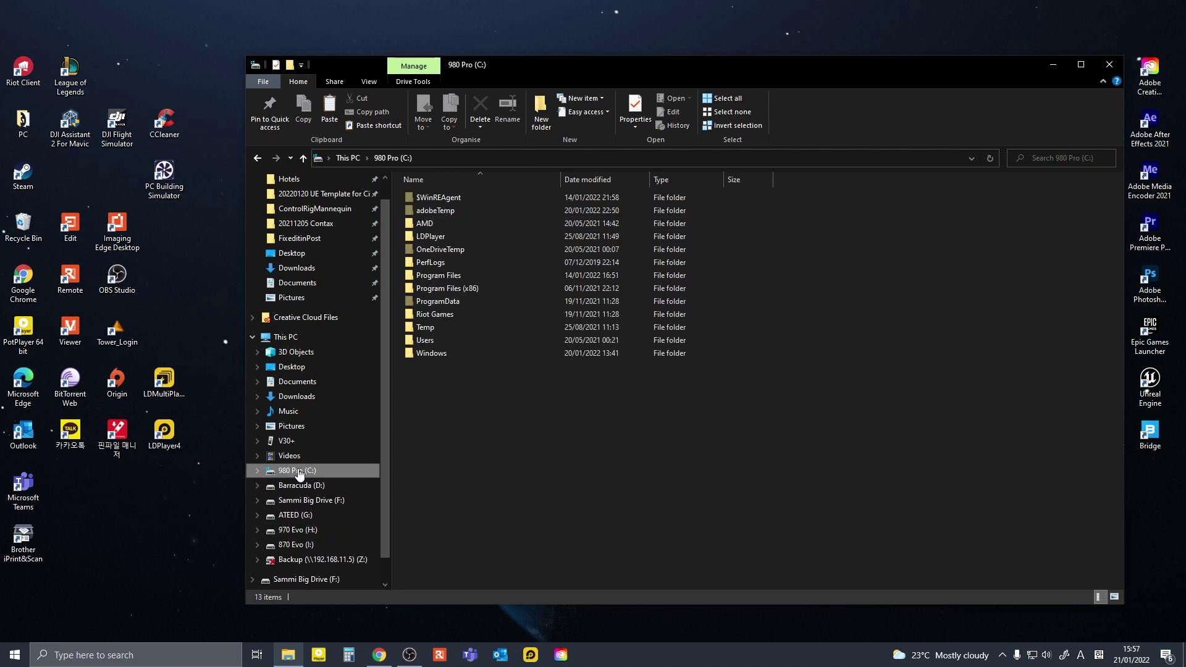
double_click(447, 276)
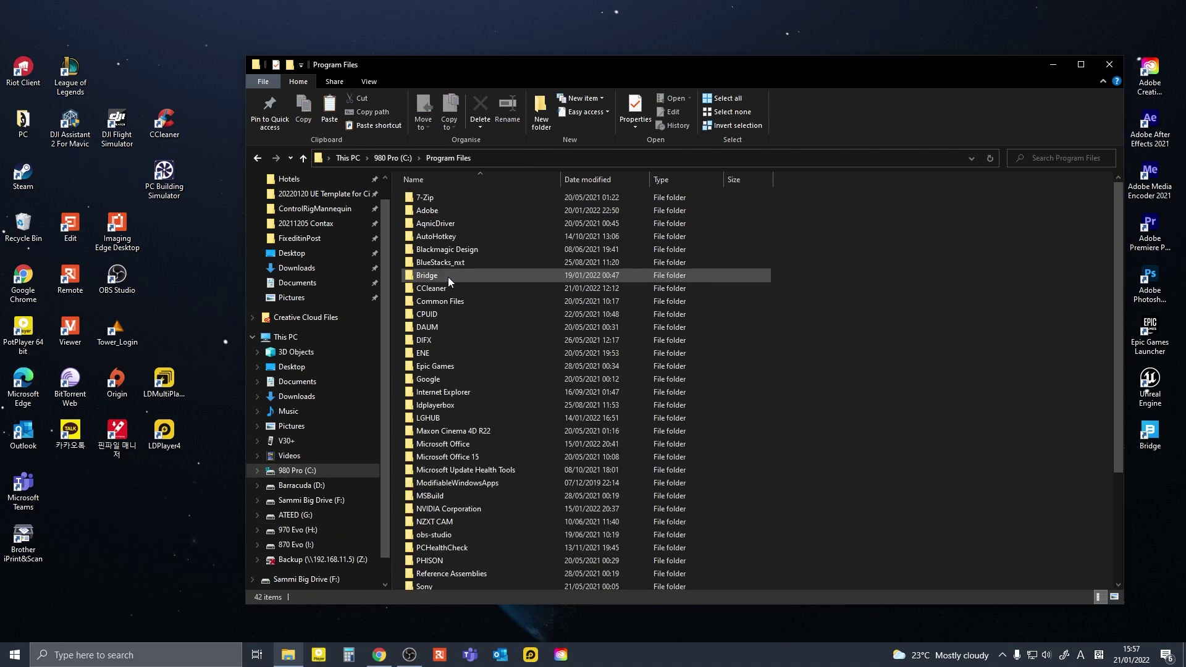
left_click(433, 364)
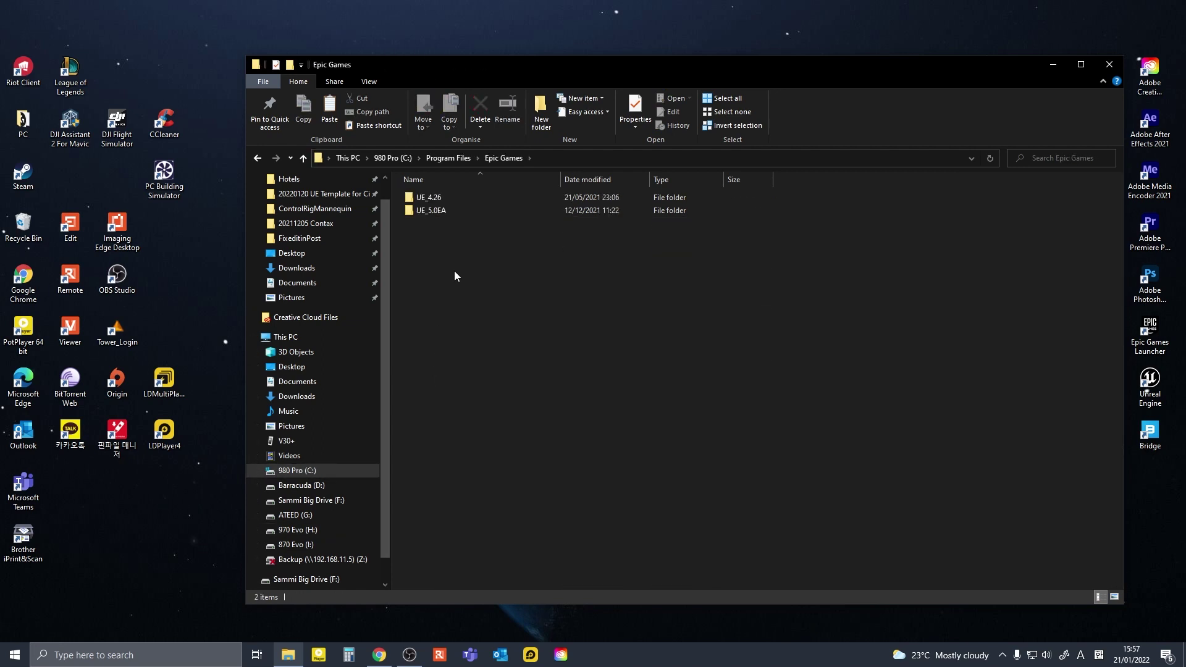
double_click(439, 210)
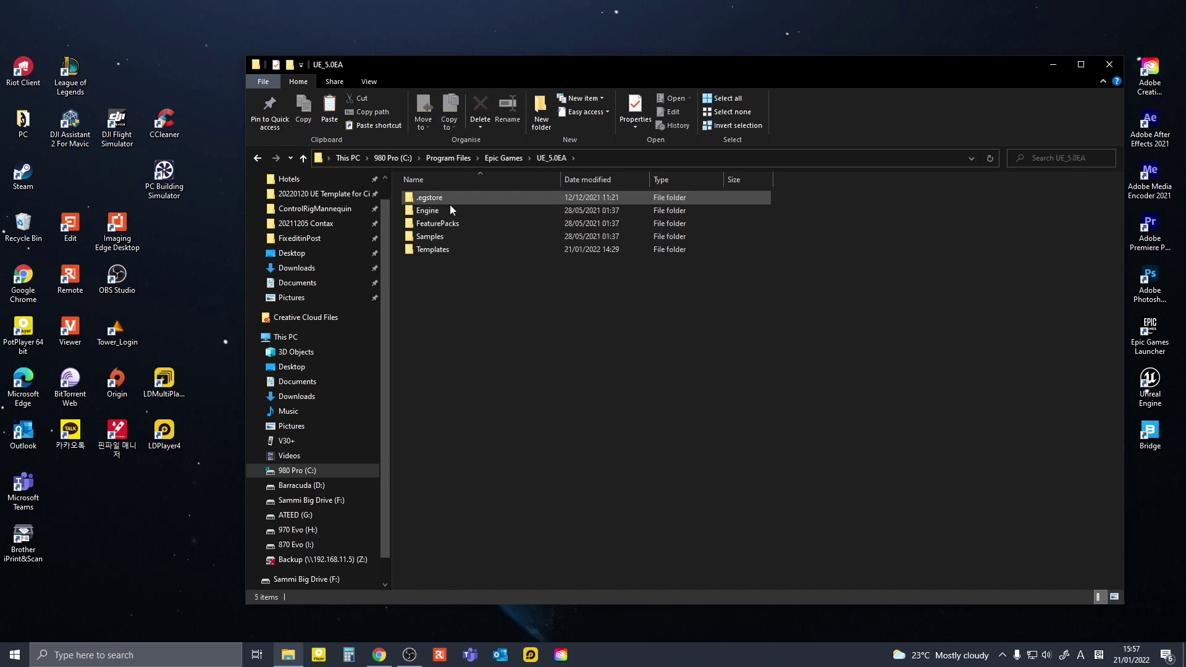
double_click(434, 249)
right_click(780, 319)
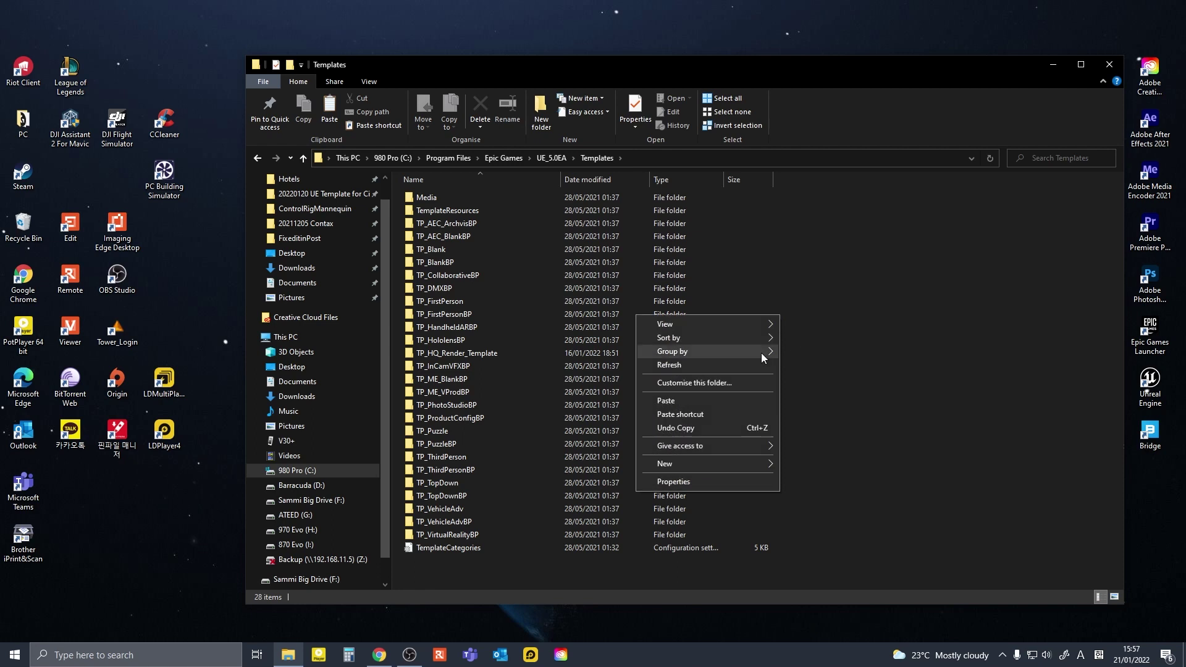
left_click(724, 402)
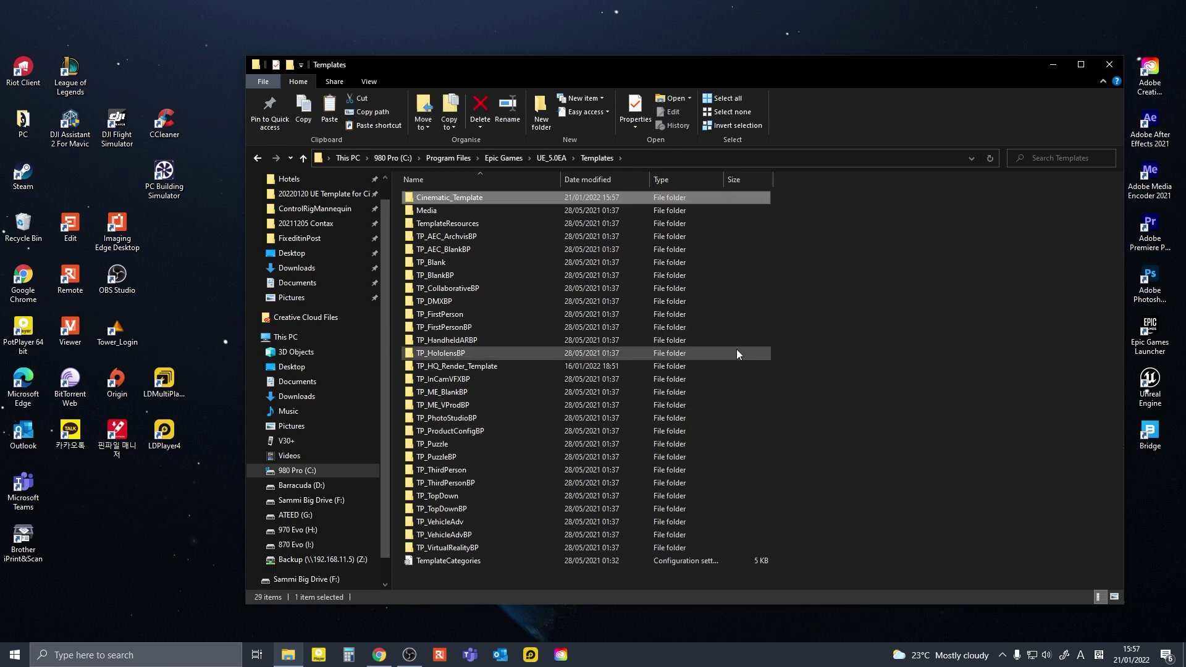
In the pasted Cinematic_Template's Config folder, set ProjectName to Cinematic_Template in the DefaultGame file, save it and close Notepad.
double_click(443, 197)
double_click(438, 197)
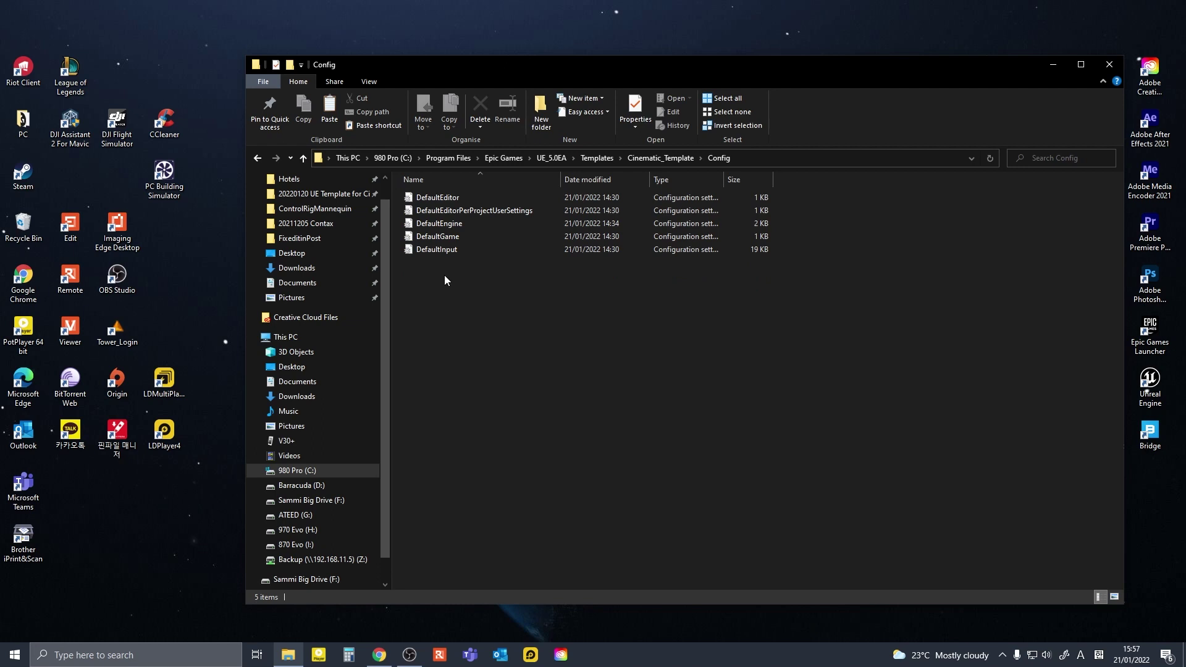
double_click(449, 236)
left_click_drag(416, 124, 764, 166)
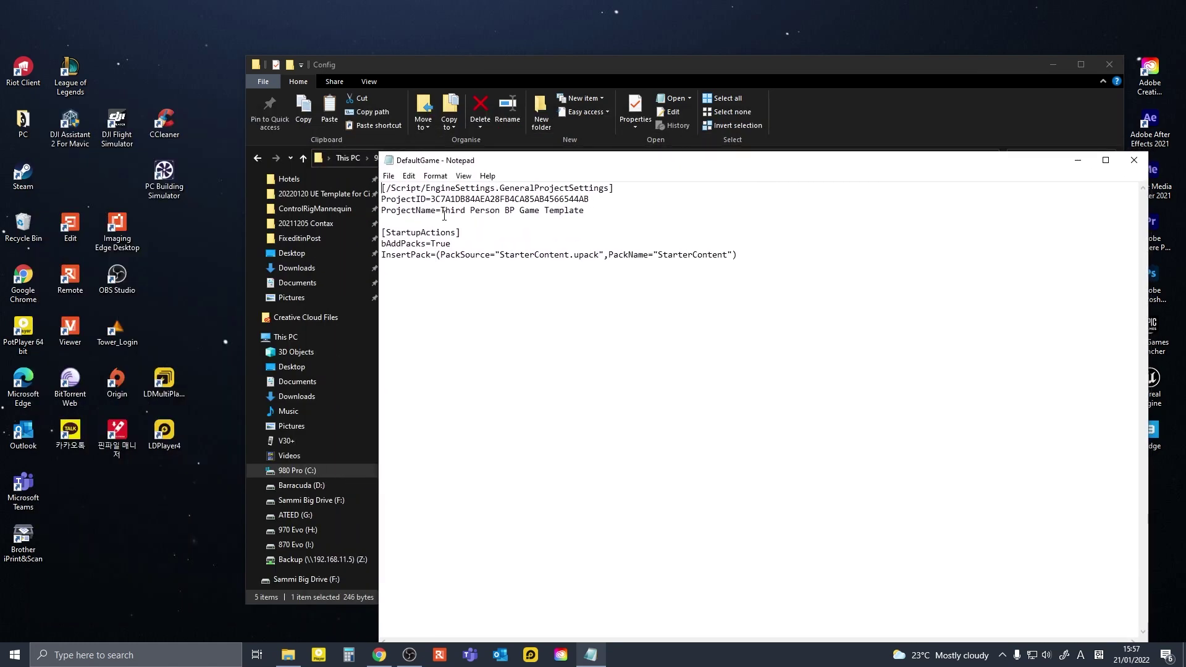
left_click_drag(442, 211, 589, 212)
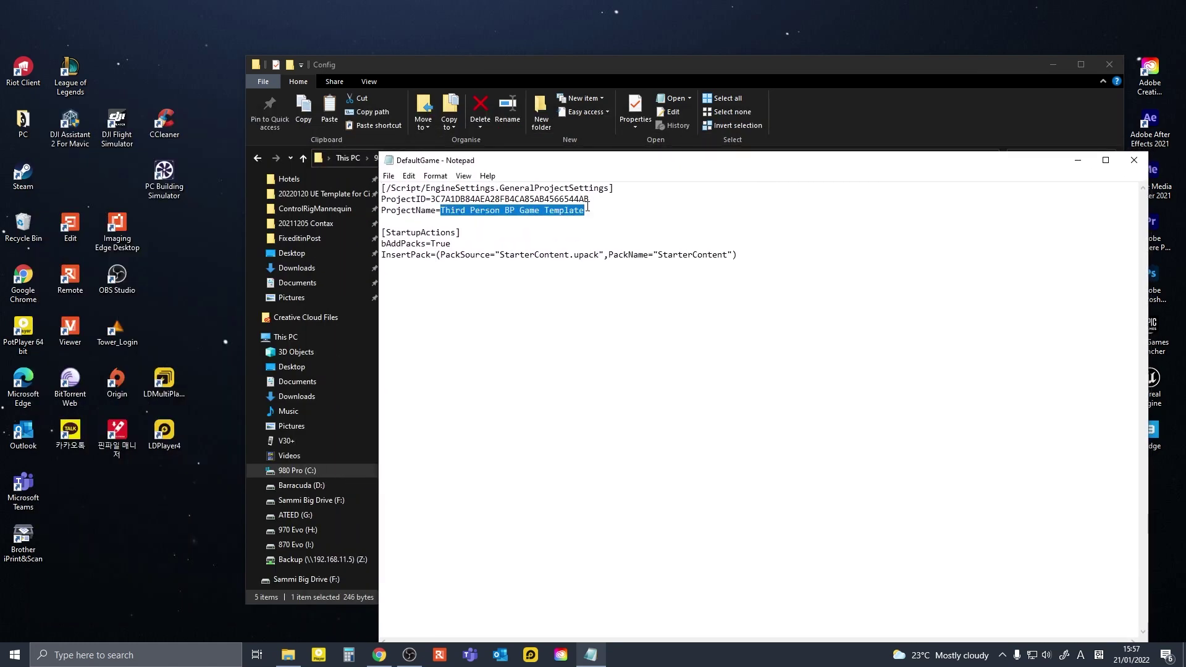
type("Cinematic_")
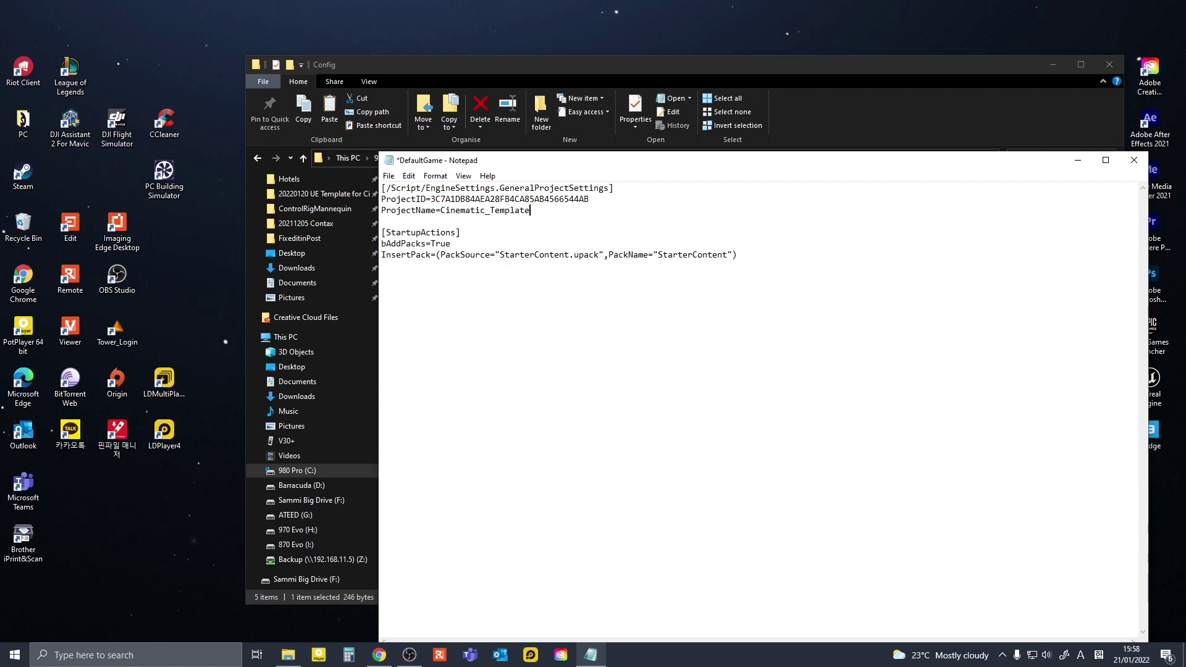
left_click(389, 176)
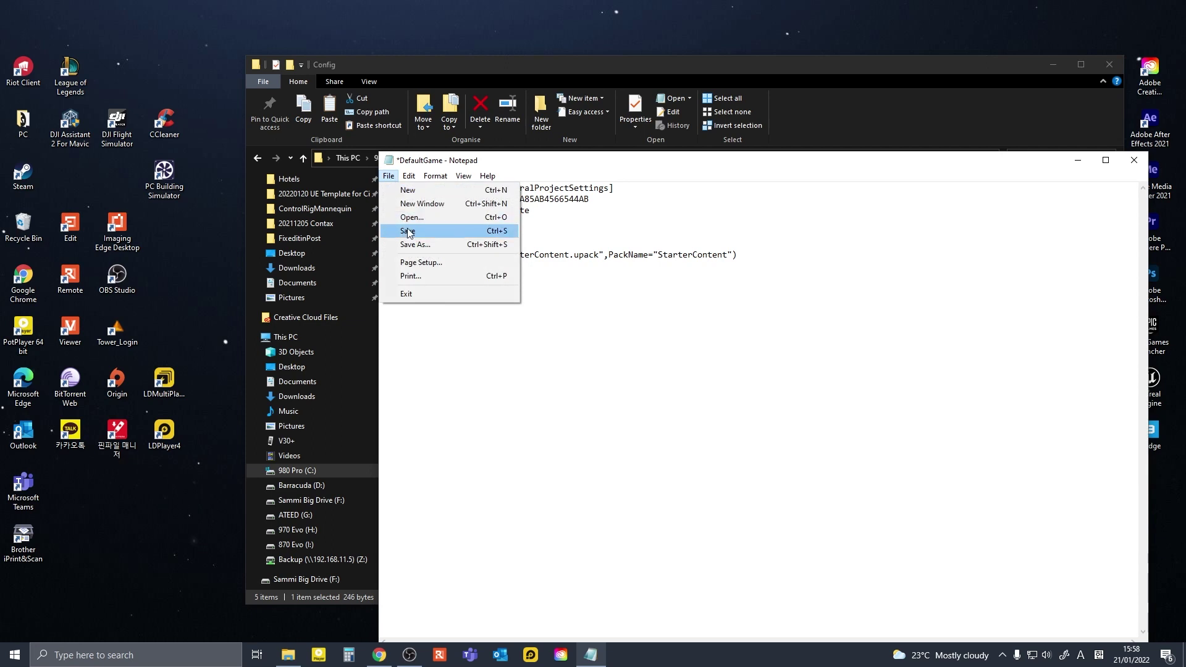
left_click(408, 234)
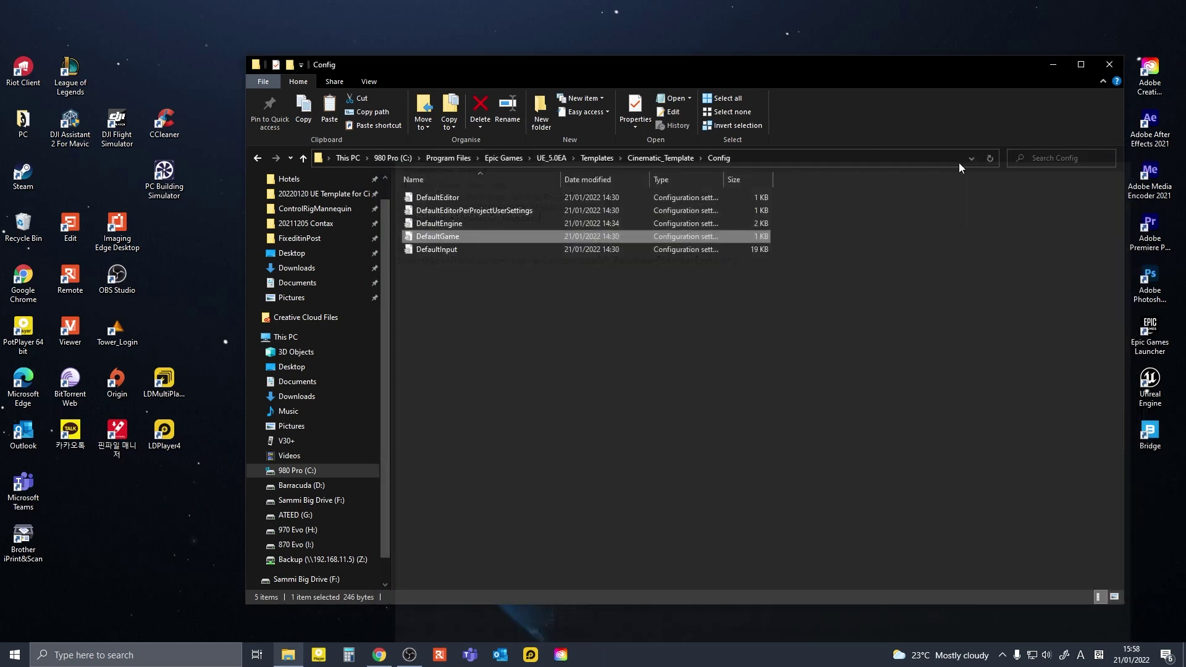
left_click(1134, 160)
Copy the TemplateDefs file from the Config folder of the TP_FirstPerson template.
left_click(303, 158)
left_click(303, 157)
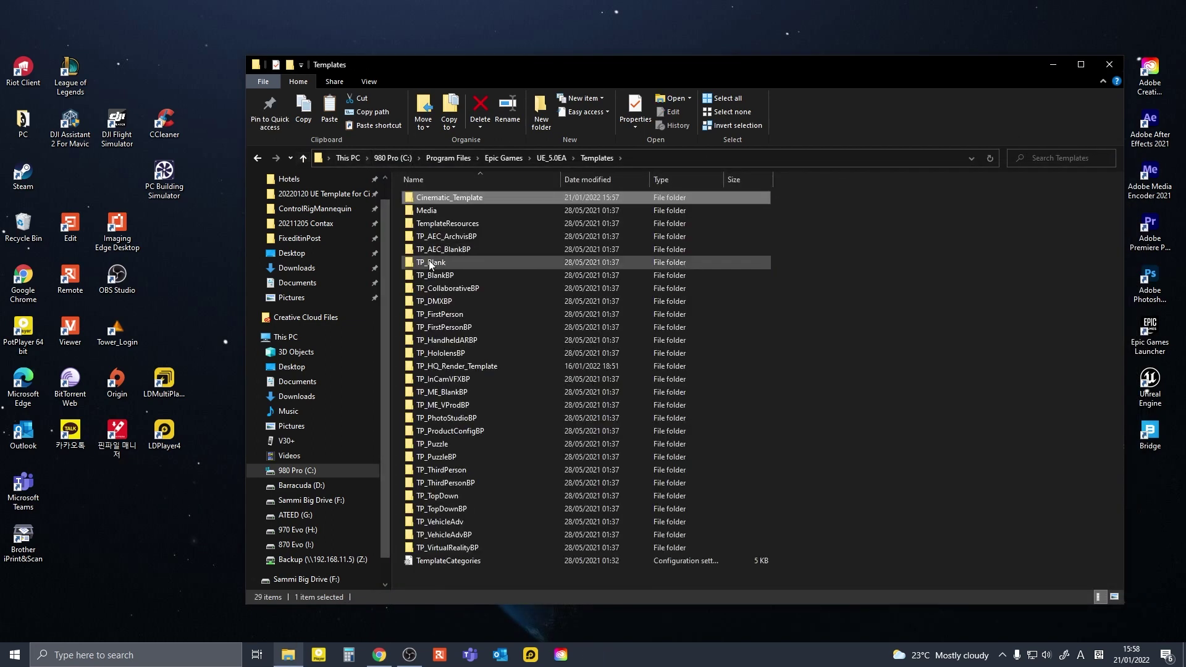
double_click(431, 315)
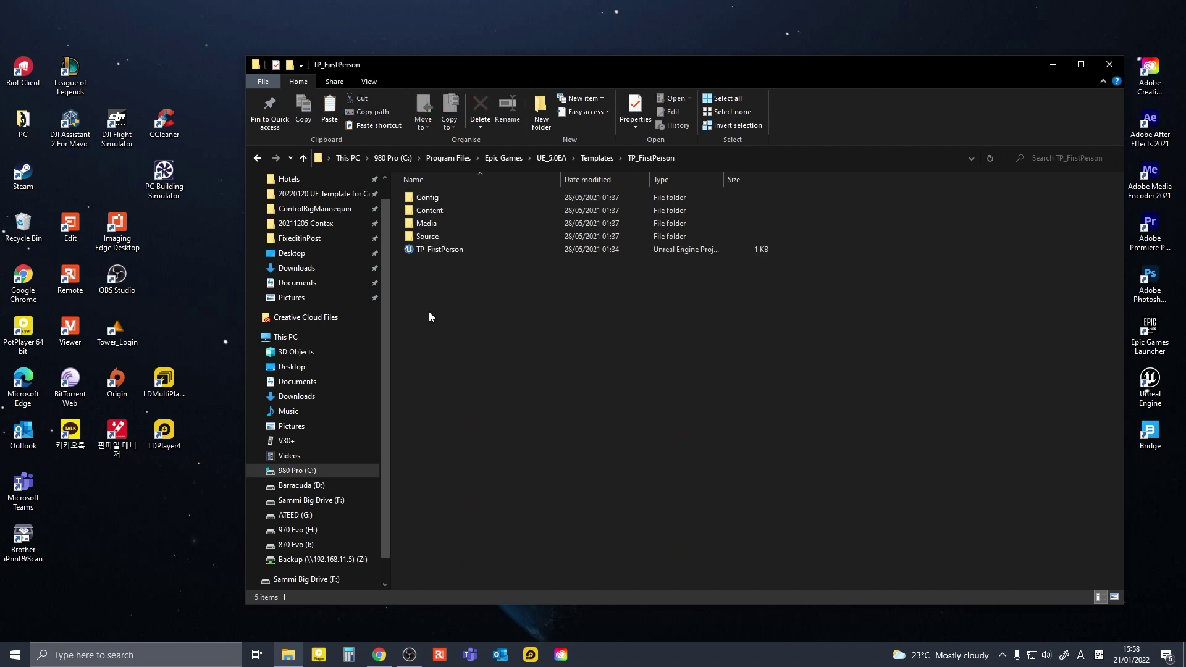
double_click(427, 199)
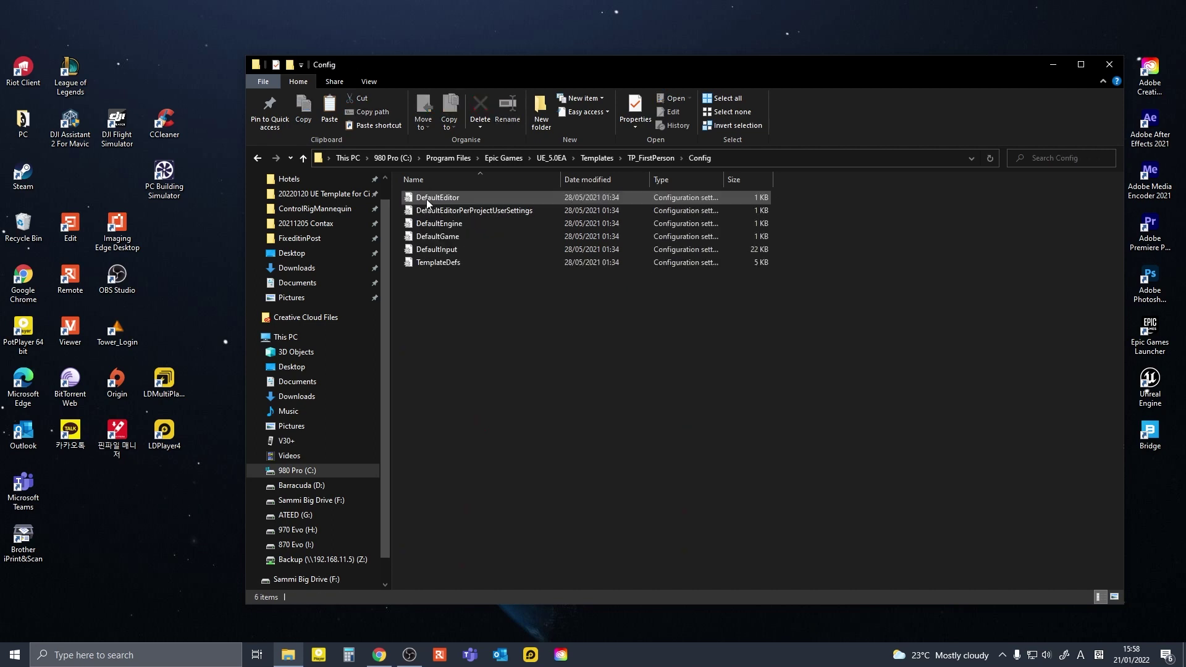
left_click(454, 264)
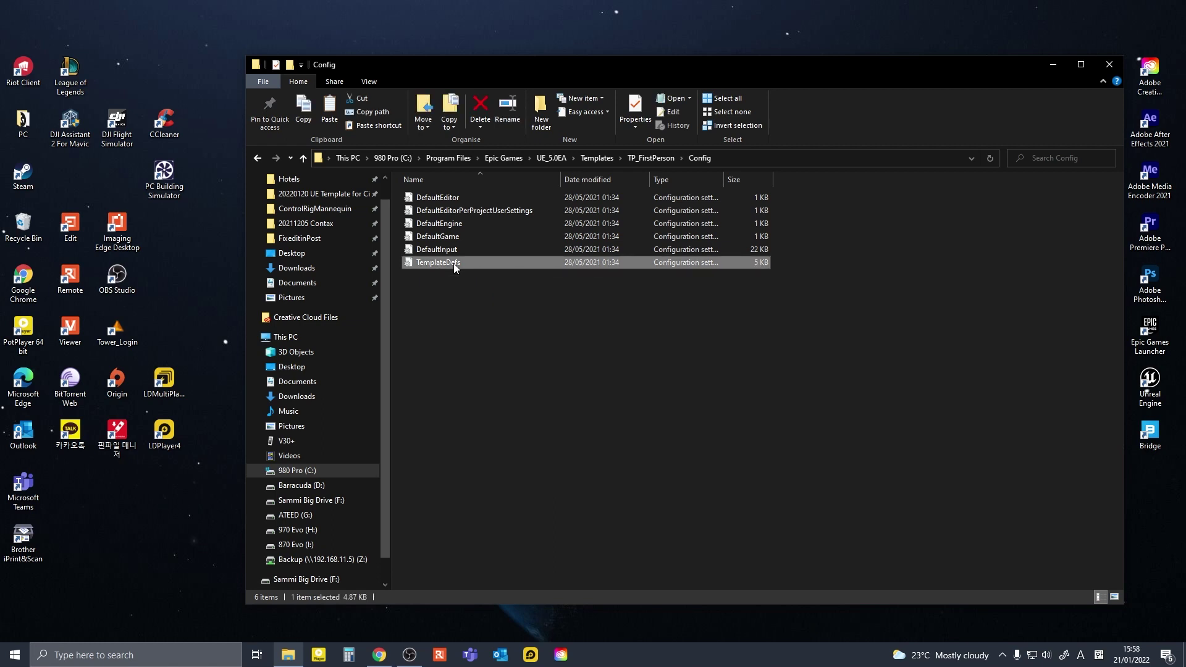
Paste the TemplateDefs file into the Config folder of Cinematic_Template.
left_click(307, 158)
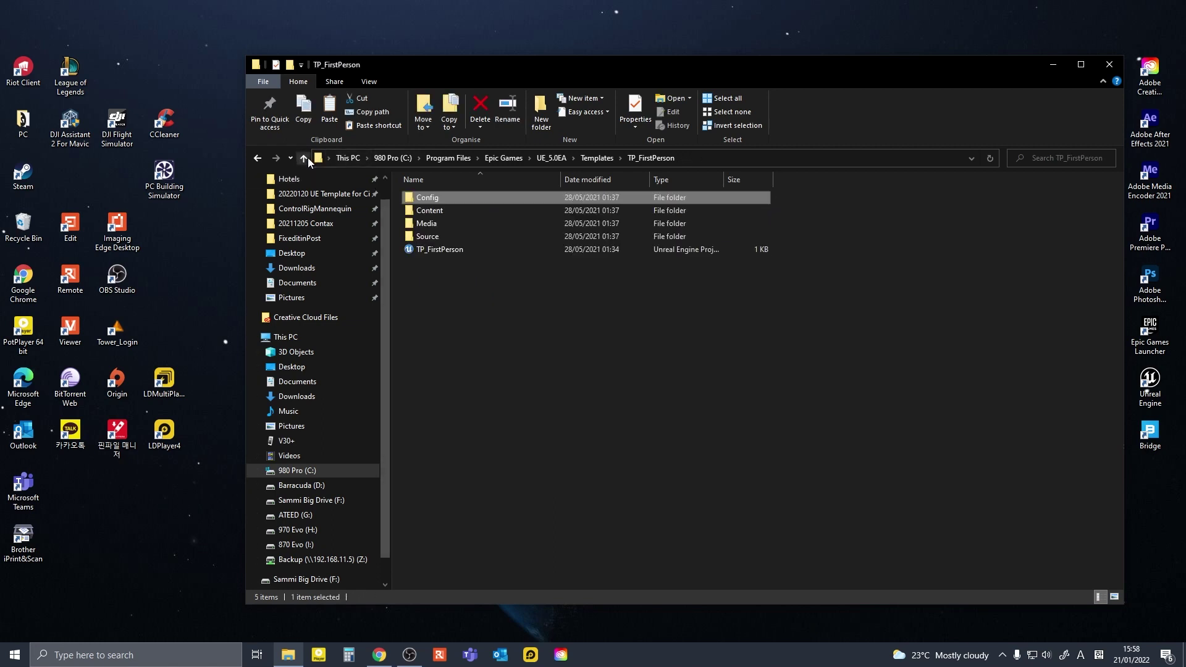
left_click(308, 158)
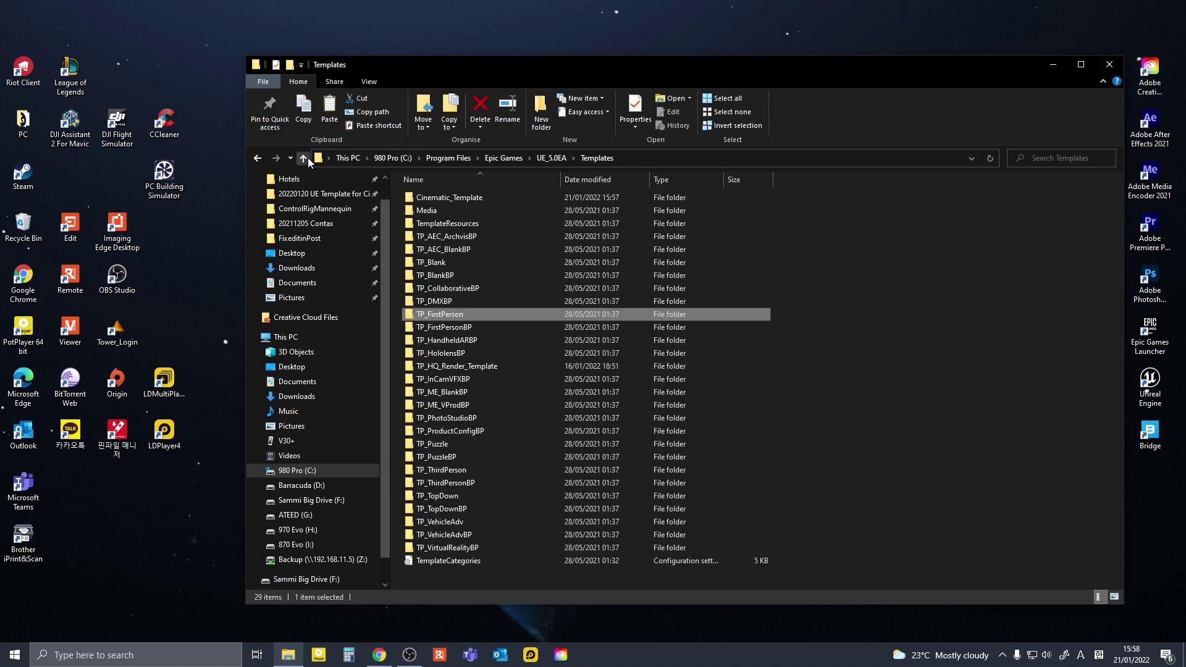
left_click(452, 197)
double_click(452, 199)
double_click(437, 198)
right_click(464, 288)
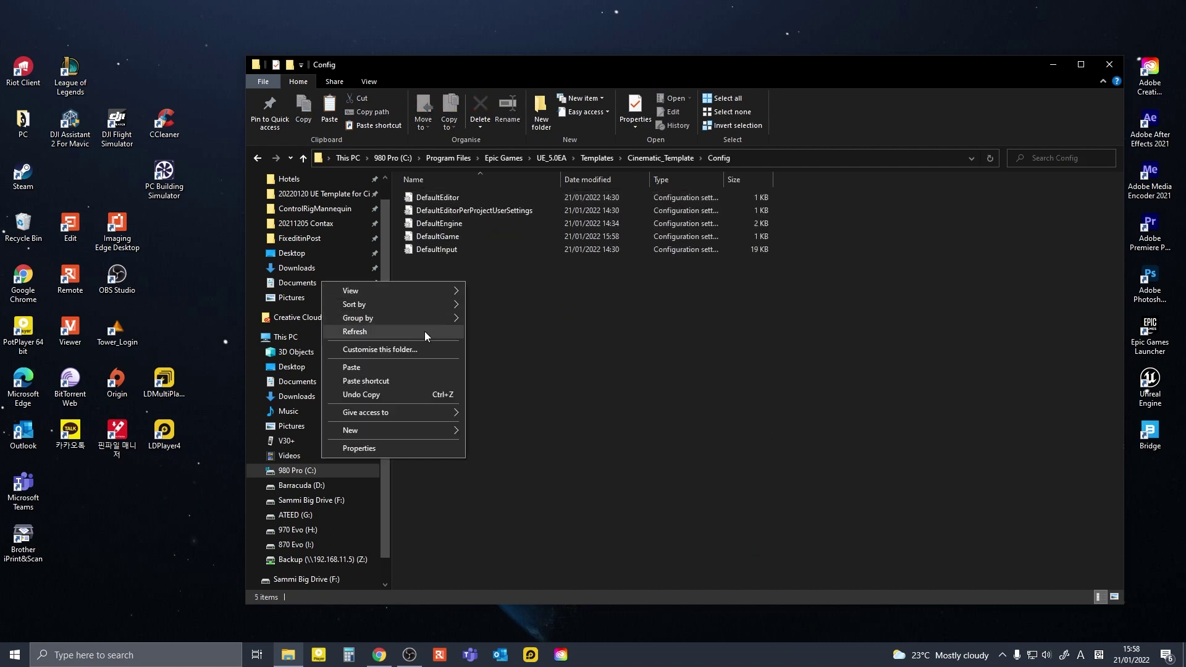
left_click(421, 366)
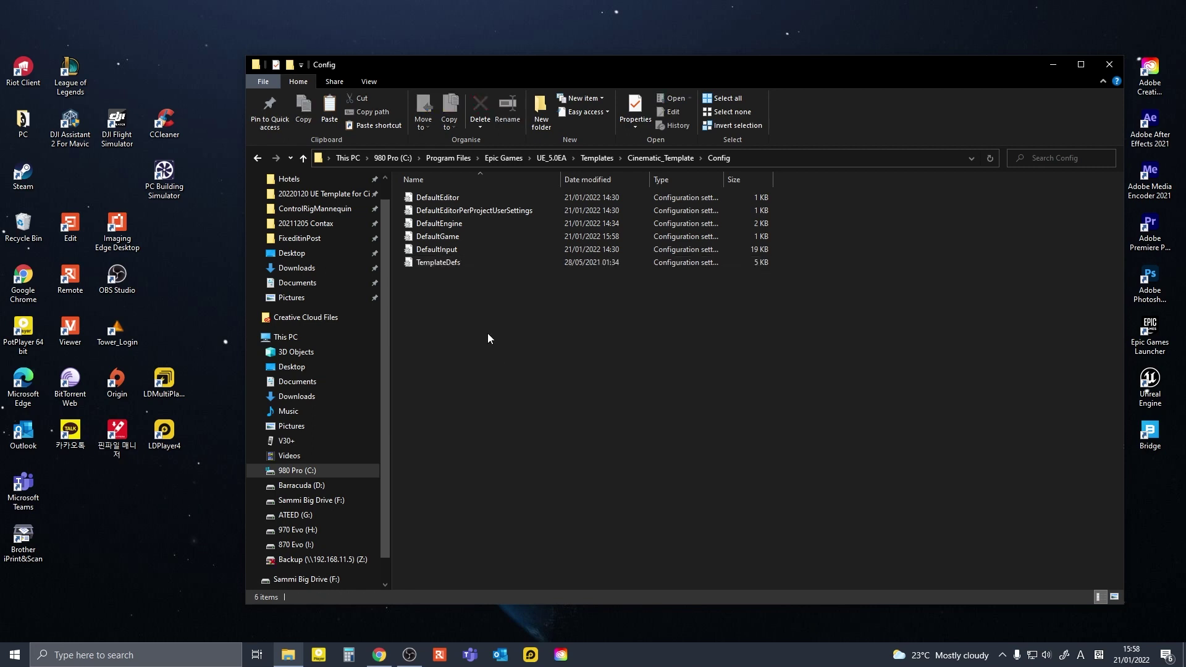
Open the pasted TemplateDefs file and set the English LocalizedDisplayNames text to Cinematic_Template.
double_click(450, 263)
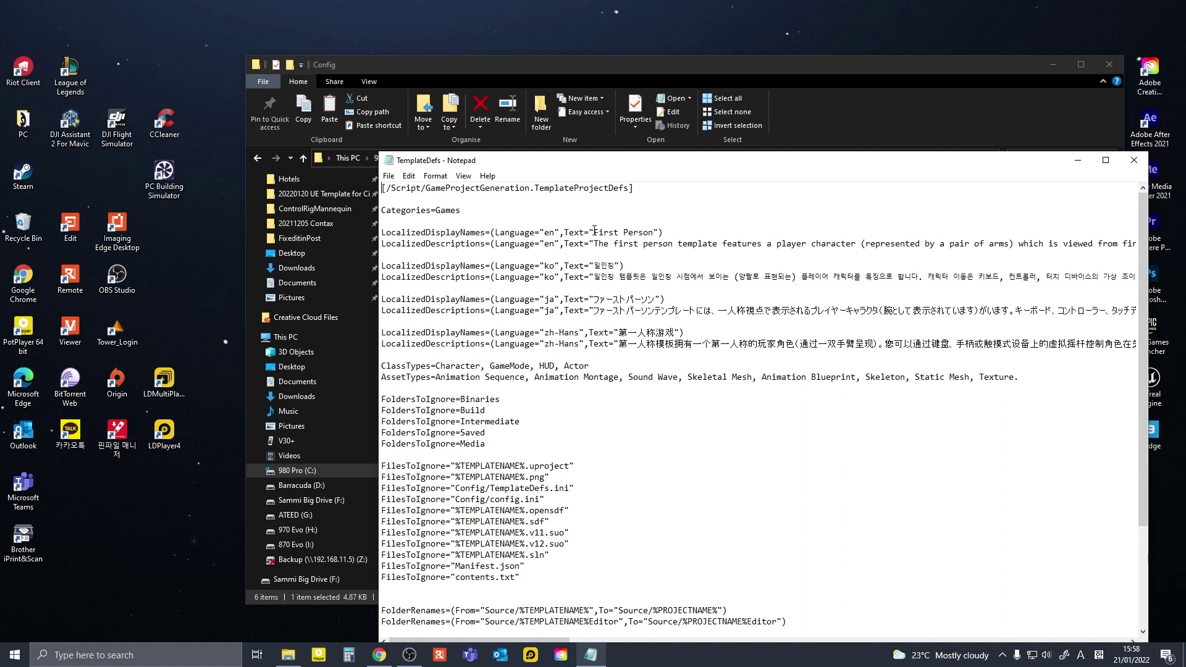
left_click_drag(592, 232, 650, 229)
type("Ci")
type("nematic_Template")
key("Return")
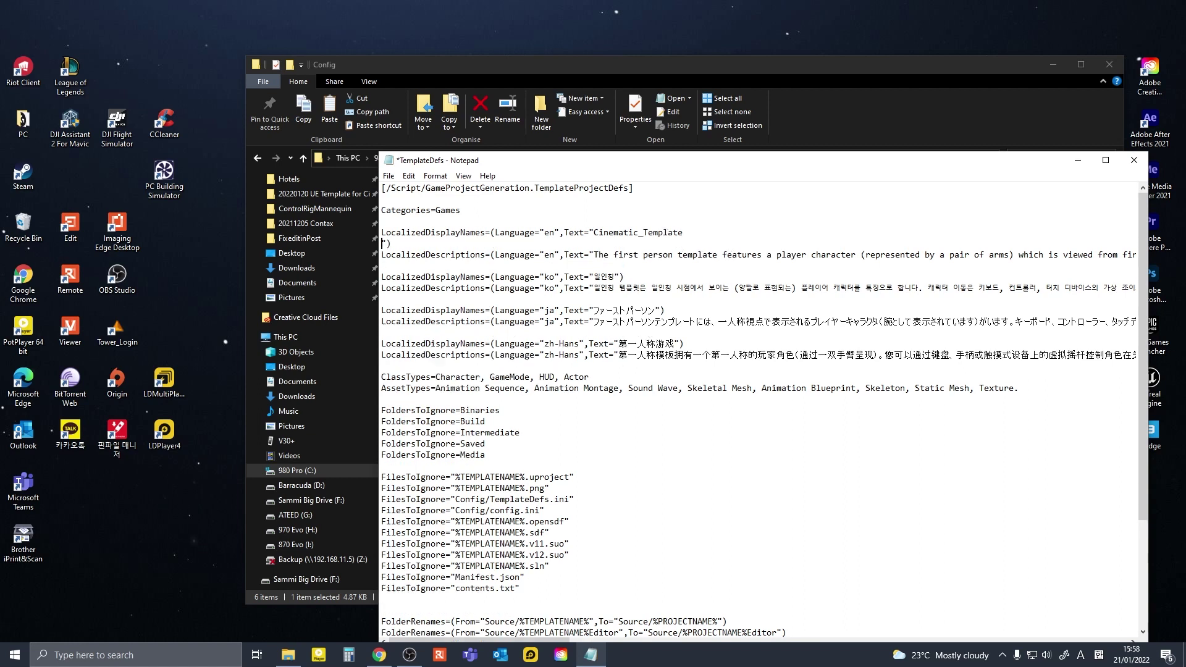
key("BackSpace")
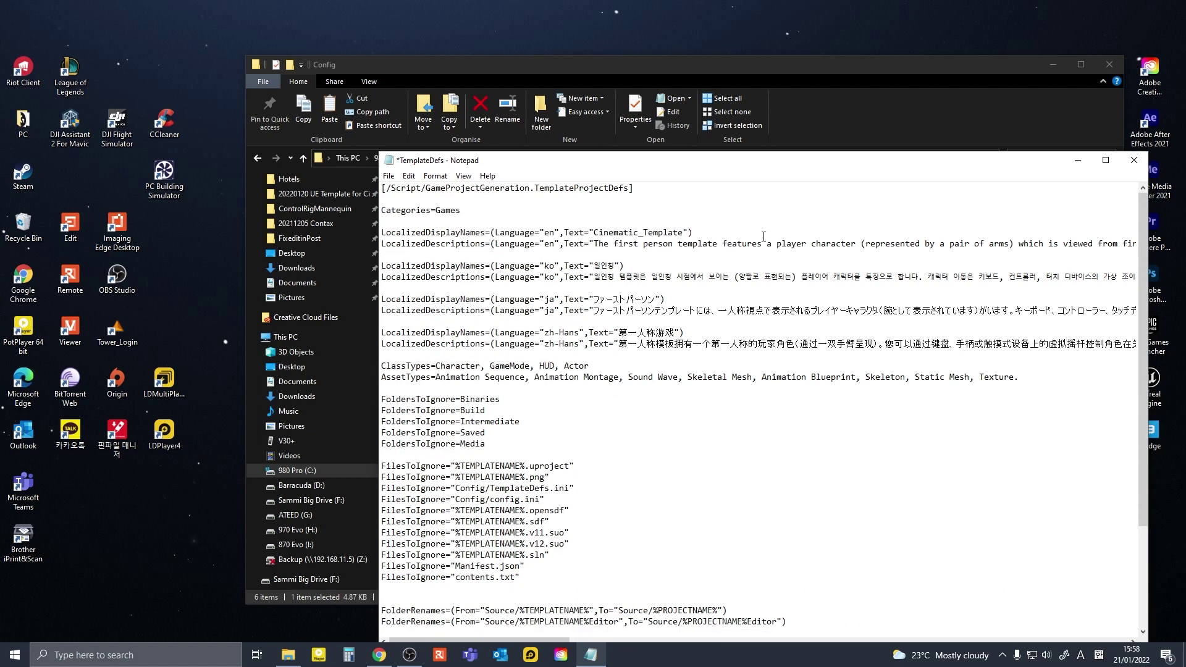
Replace the English description with "Basic Template with cinematic settings already optimized.", save TemplateDefs and close Notepad.
left_click_drag(595, 245, 1130, 246)
type(".")
type("Basic Template wi")
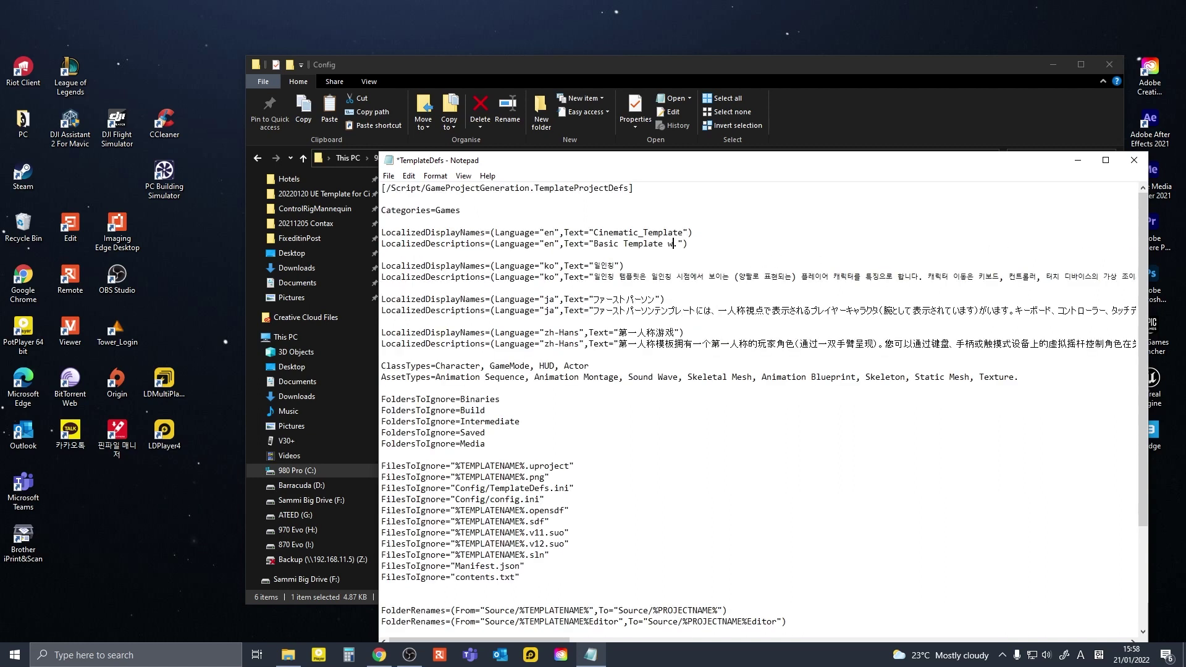
type("th cinematic settings already optimized")
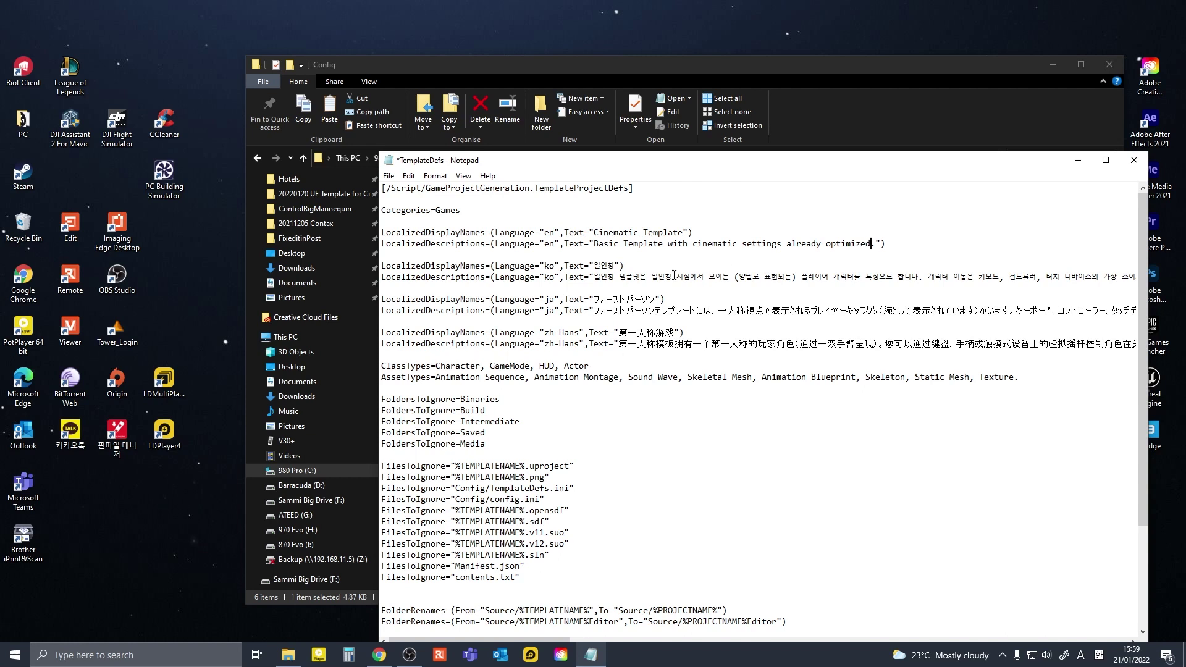
left_click(388, 175)
left_click(409, 229)
left_click(1134, 161)
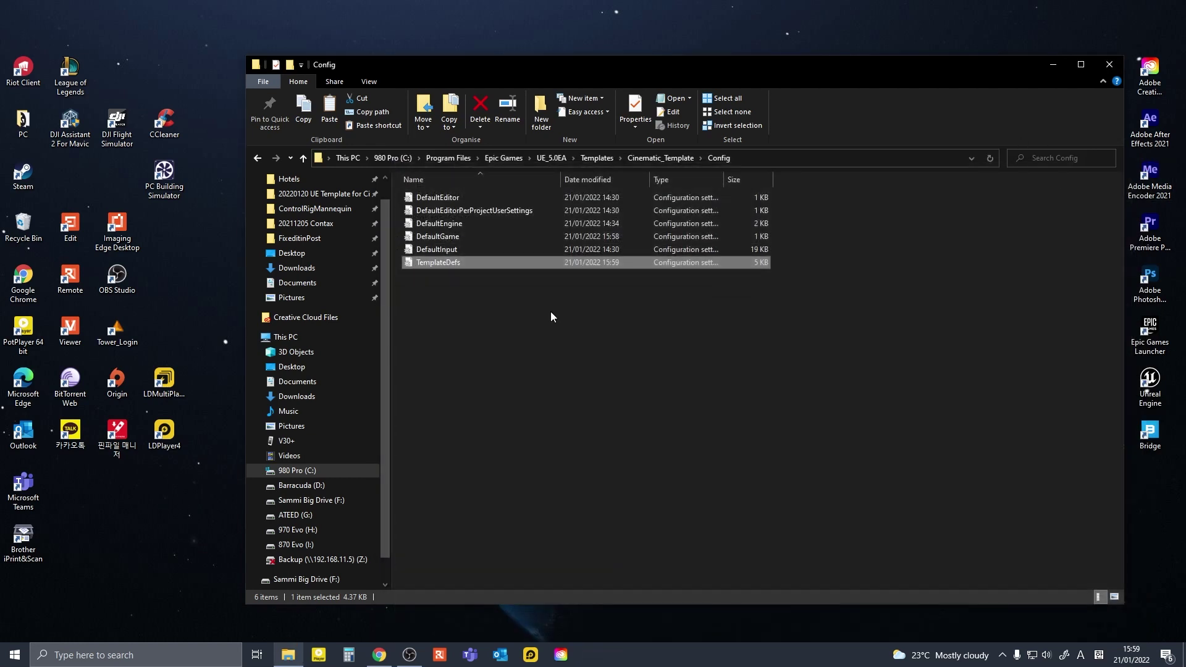
Close File Explorer and launch Unreal Engine 5 Early Access to reach the Unreal Project Browser.
left_click(309, 160)
left_click(309, 160)
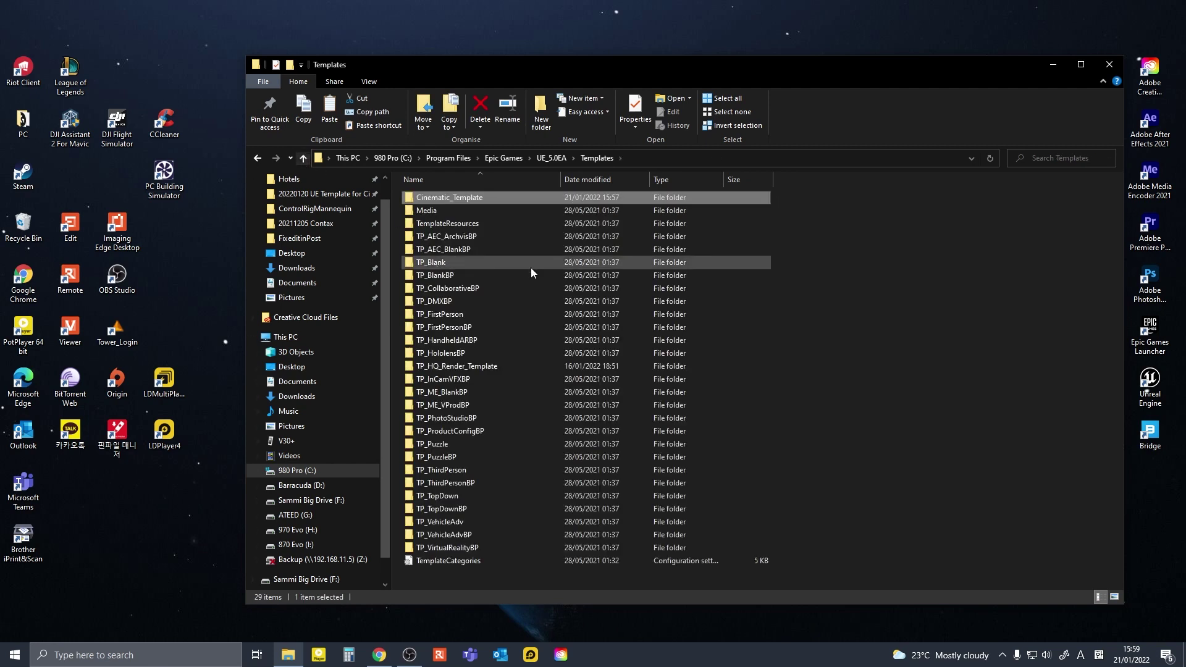
left_click(1097, 67)
right_click(719, 251)
left_click(814, 288)
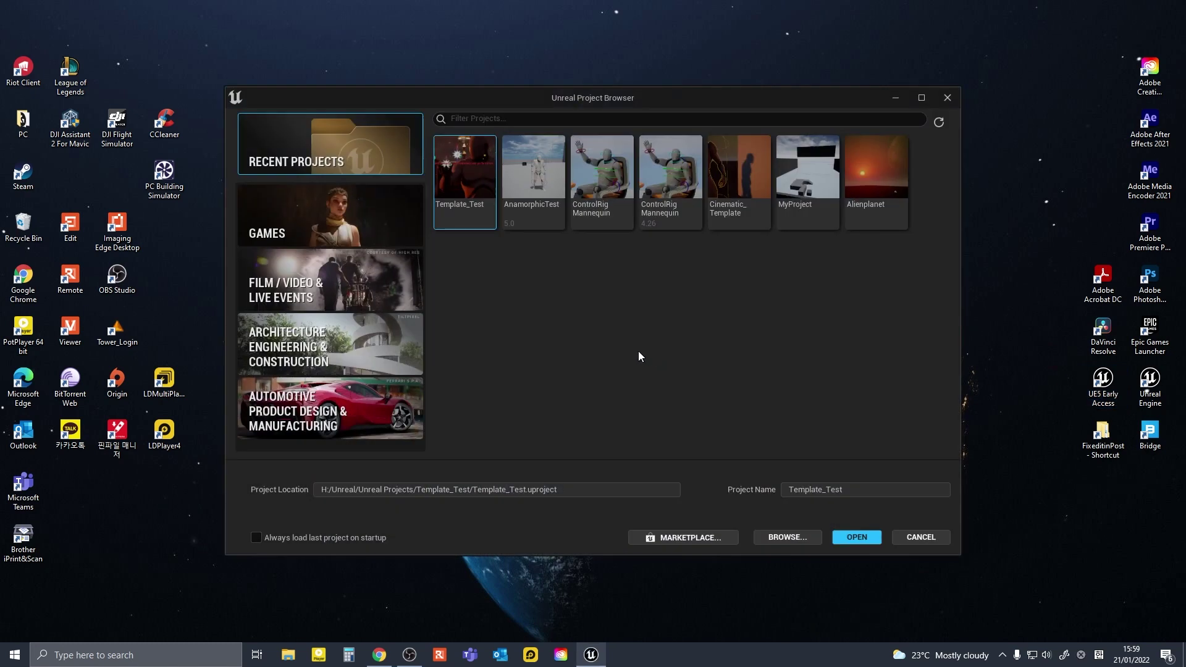
Create a new project named TEST from the Cinematic_Template template in the Games category.
left_click(321, 228)
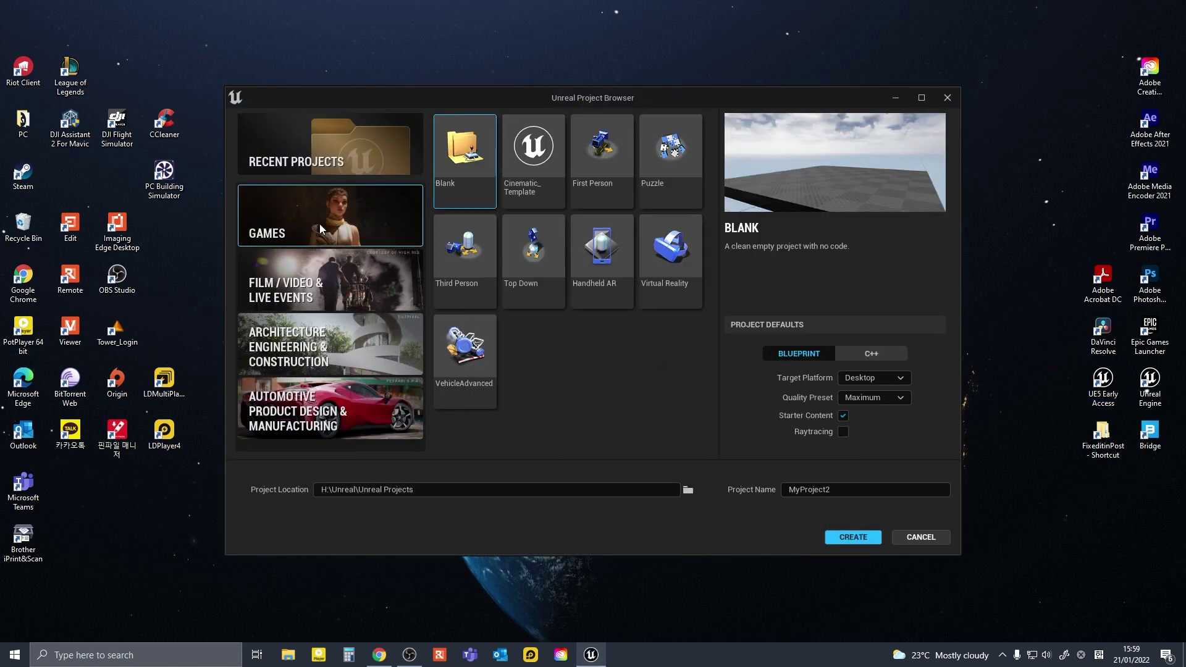
left_click(544, 168)
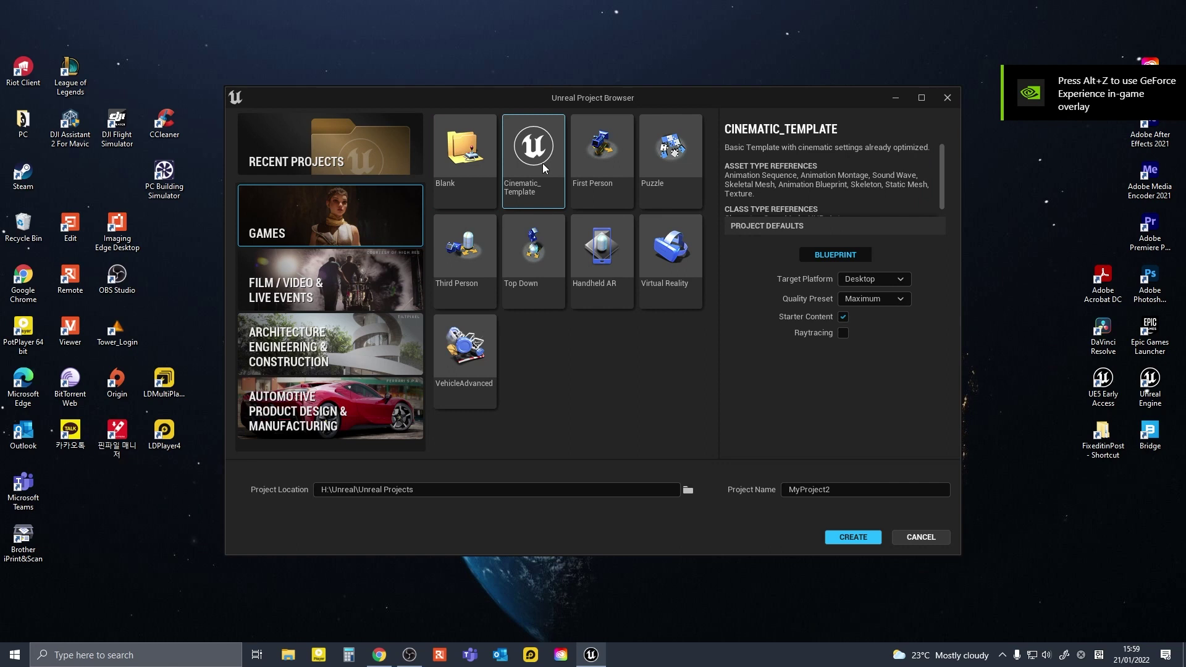
left_click(846, 537)
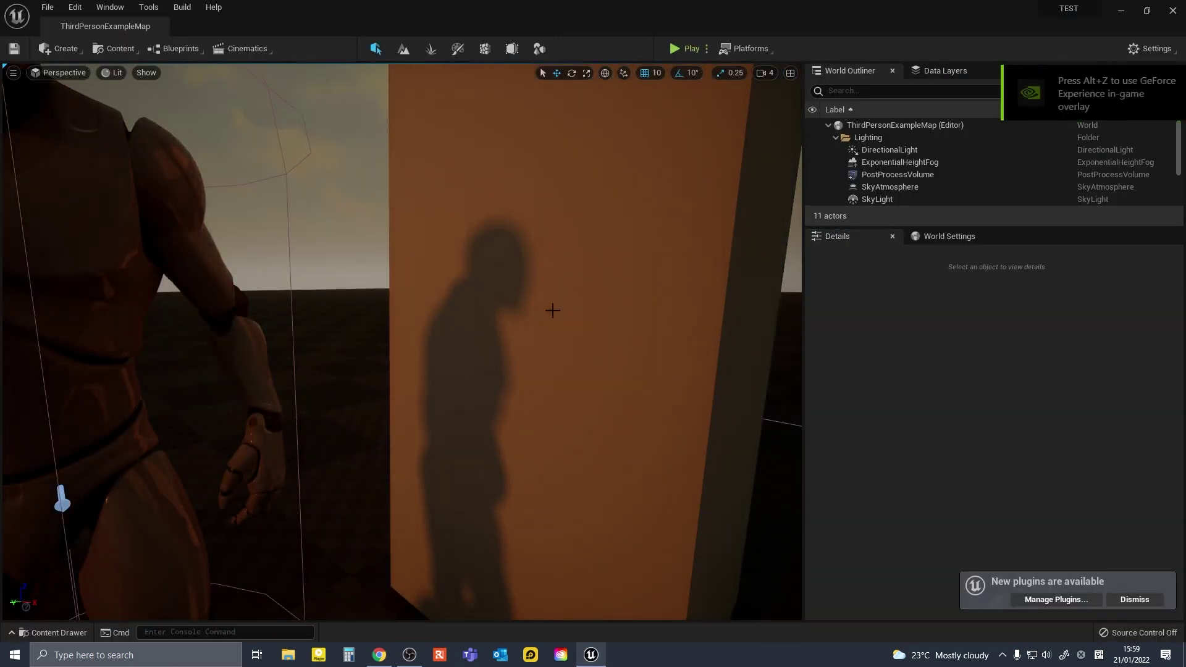
Hide the VolumetricCloud actor in the new project's level.
right_click_drag(558, 272, 432, 252)
scroll(895, 189, "down", 3)
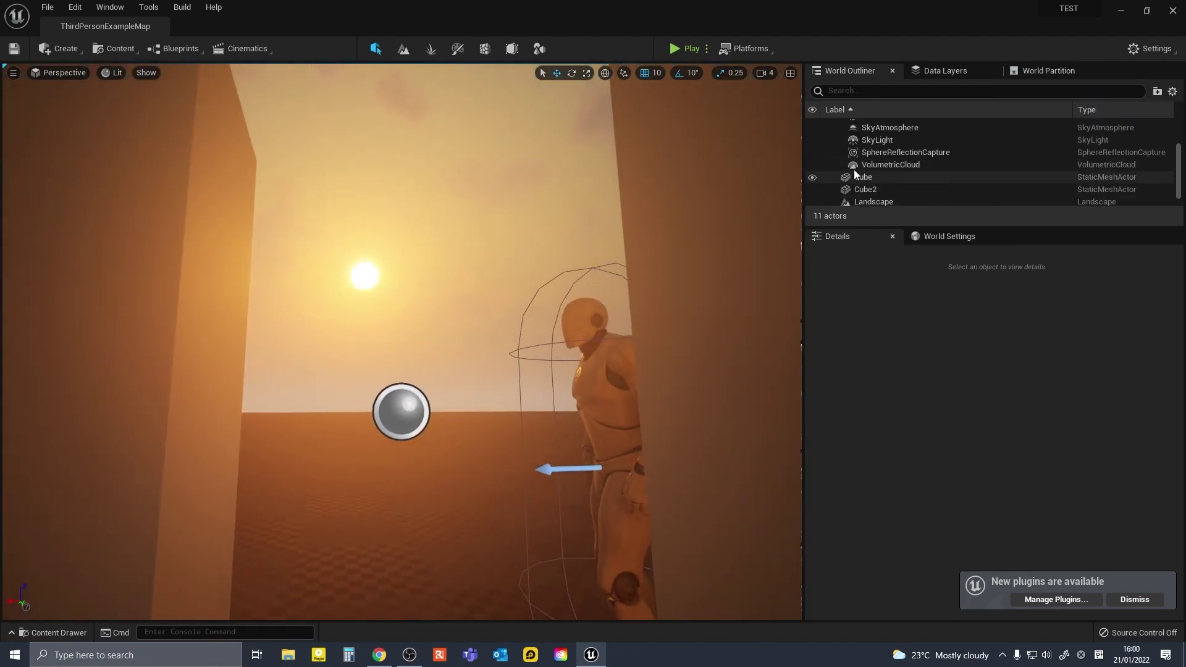
left_click(812, 165)
Fly around the level to examine the cubes, character, lighting and sky created from the template.
key("w")
right_click_drag(627, 264, 749, 283)
key("s")
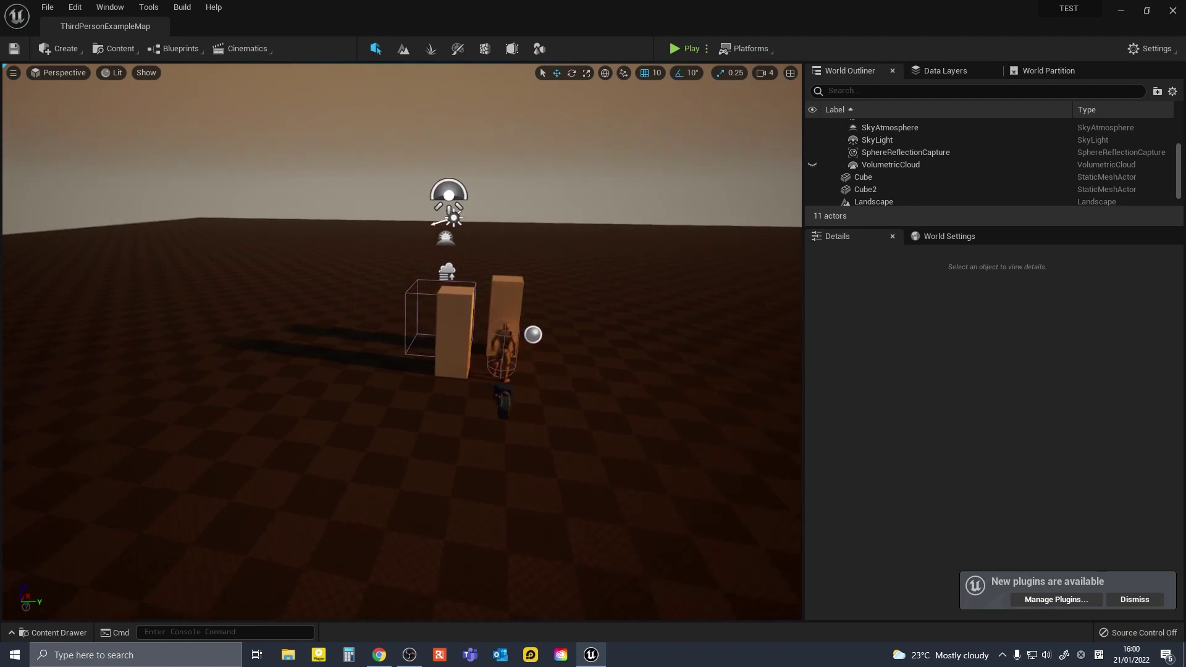
left_click(568, 425)
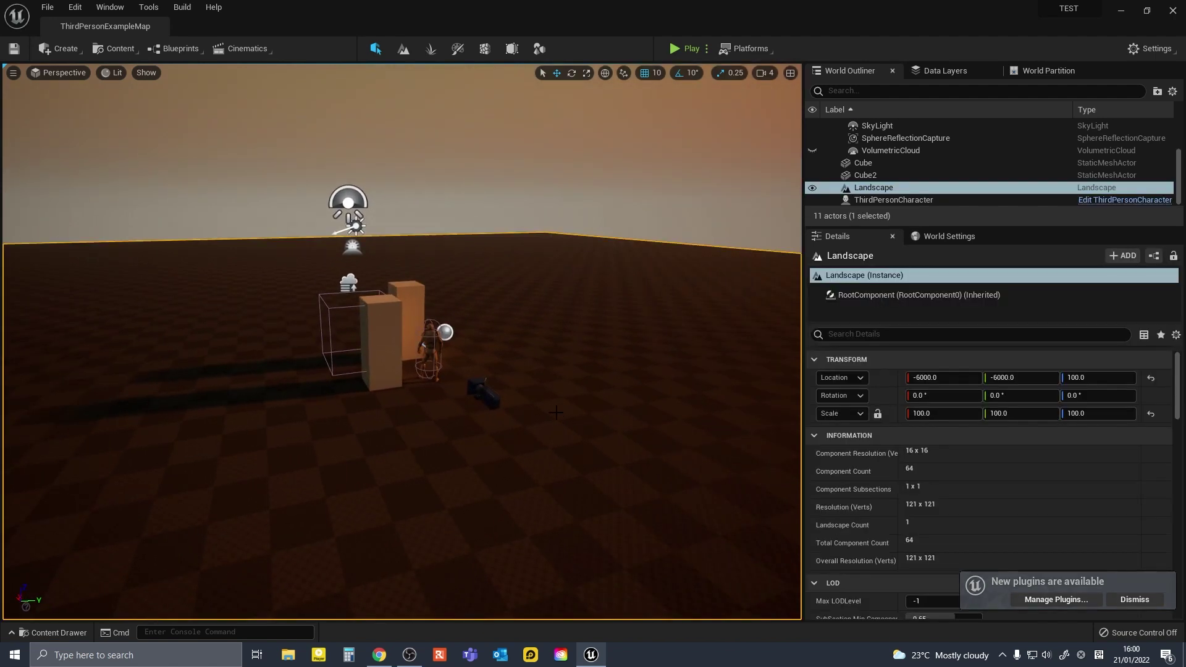
key("a")
right_click_drag(559, 405, 793, 372)
key("w")
key("a")
key("w")
key("d")
key("s")
left_click(471, 290)
key("d")
mouse_move(472, 291)
right_mouse_down()
mouse_move(303, 304)
mouse_move(495, 292)
right_mouse_up()
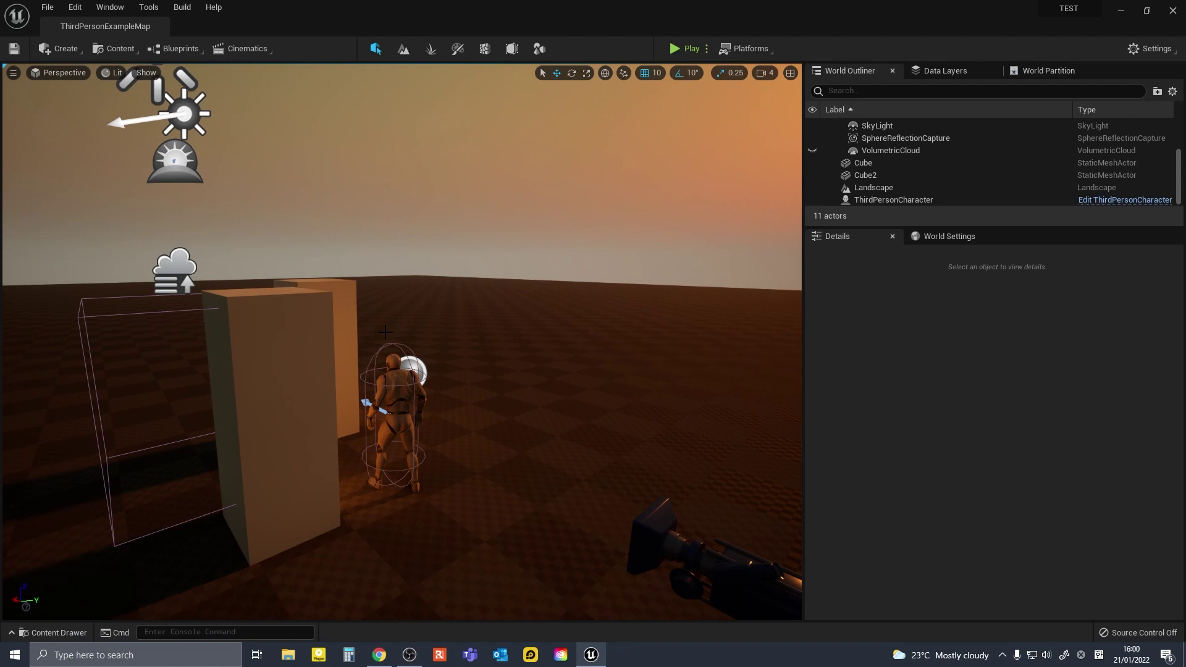